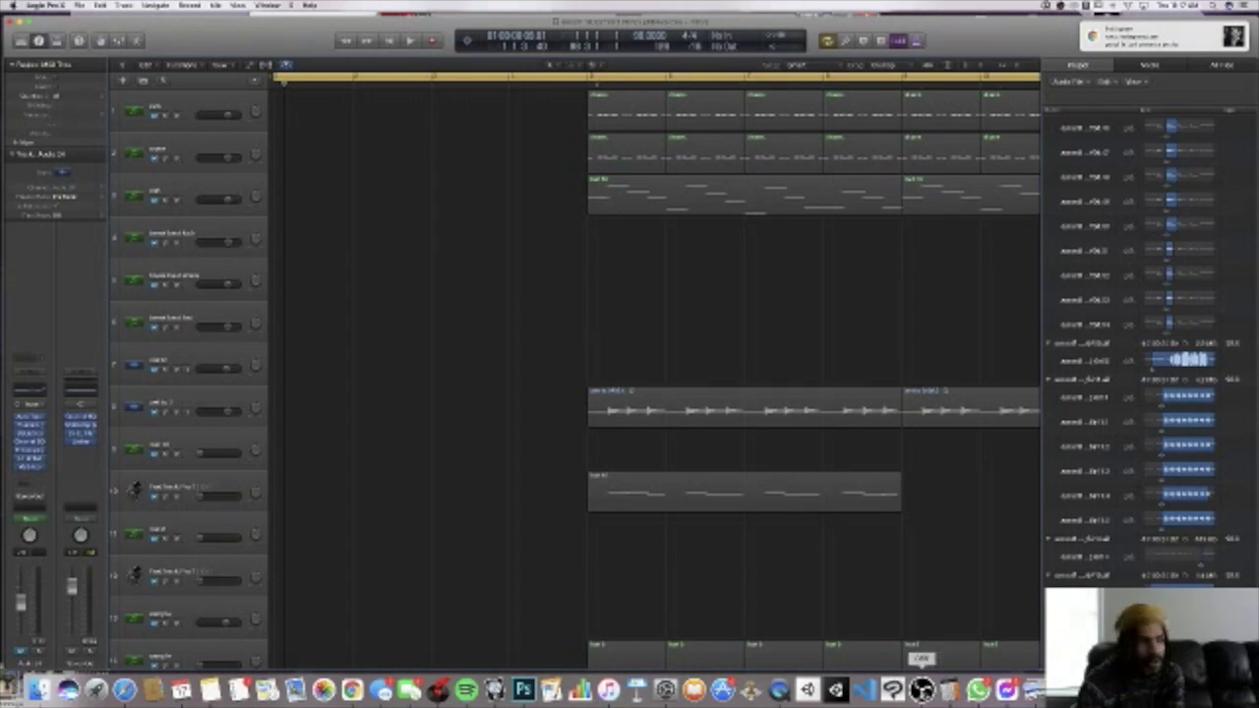
- Check the capture preview in OBS, return to Logic Pro and move the playhead to the start of the project
{"action": "left_click", "coordinate": [922, 689]}
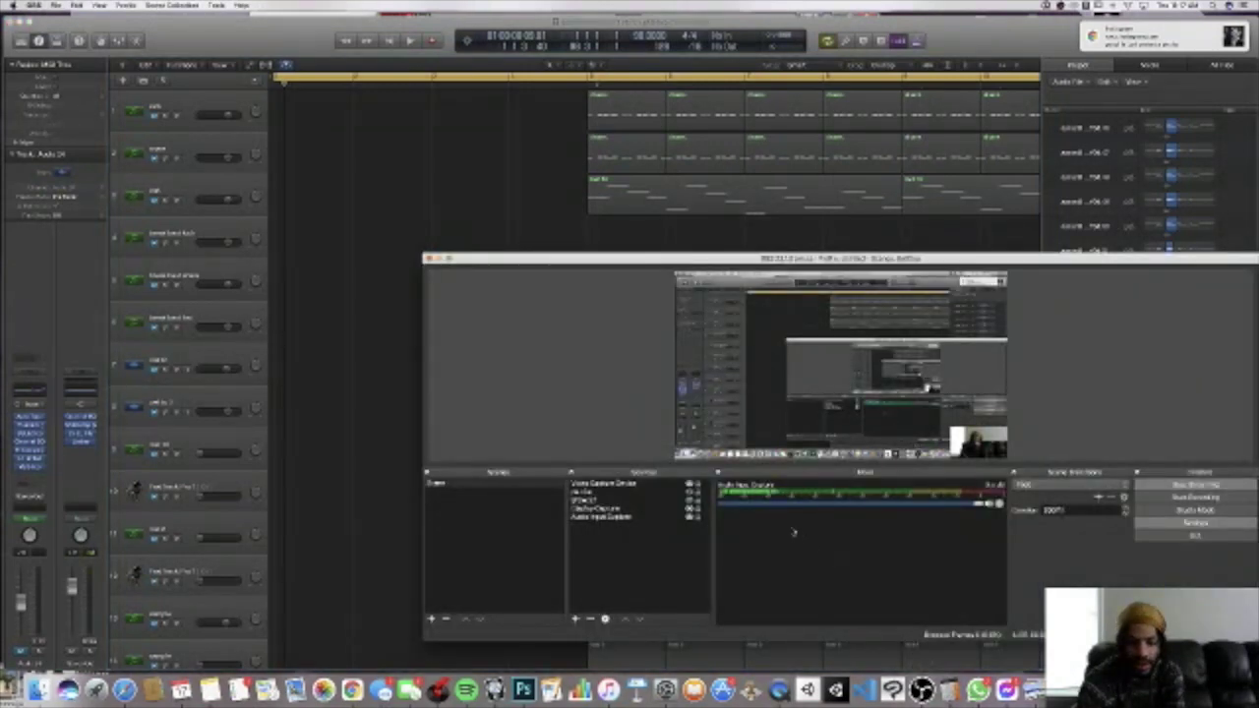
{"action": "left_click", "coordinate": [488, 207]}
{"action": "scroll", "coordinate": [489, 207], "scroll_direction": "down", "scroll_amount": 8}
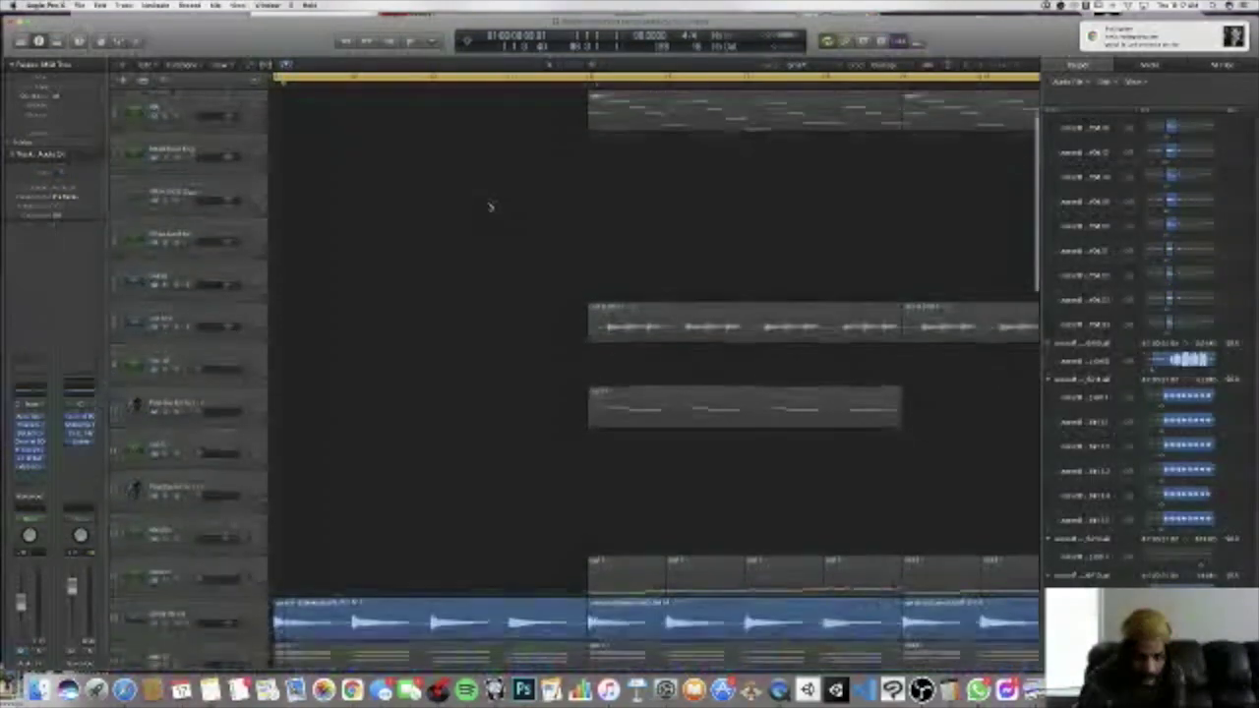
{"action": "scroll", "coordinate": [490, 207], "scroll_direction": "up", "scroll_amount": 3}
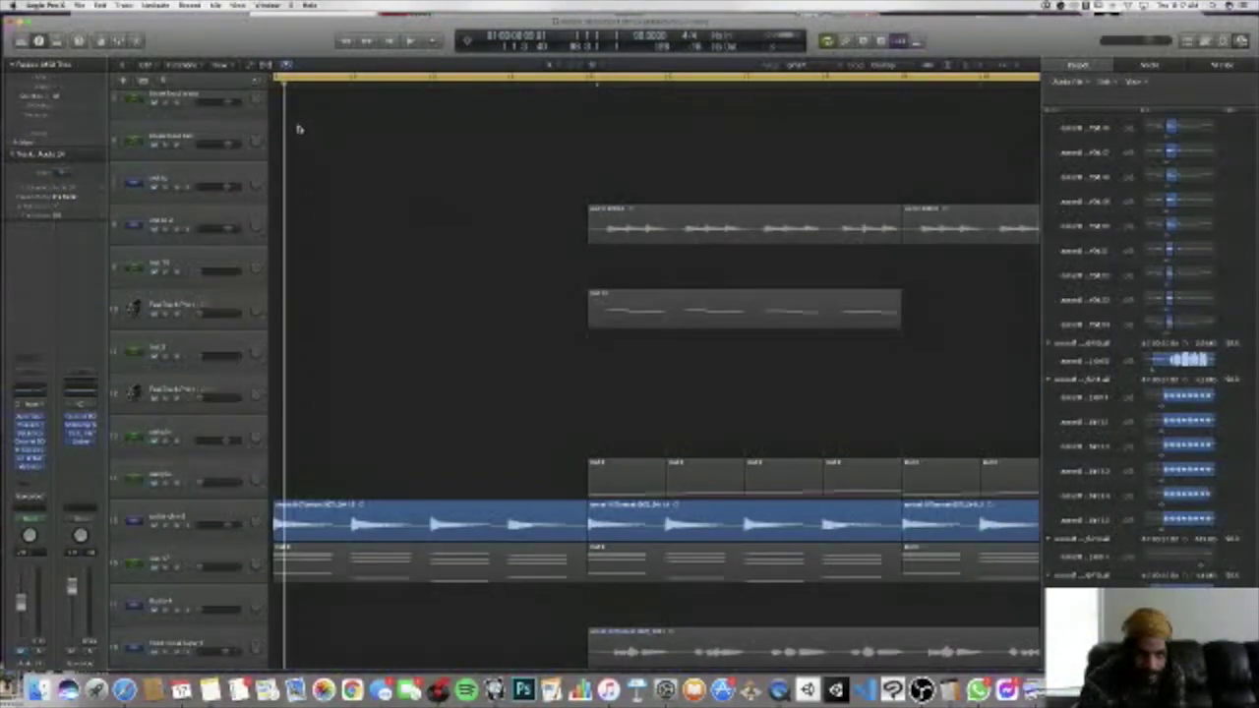
{"action": "key", "text": "Return"}
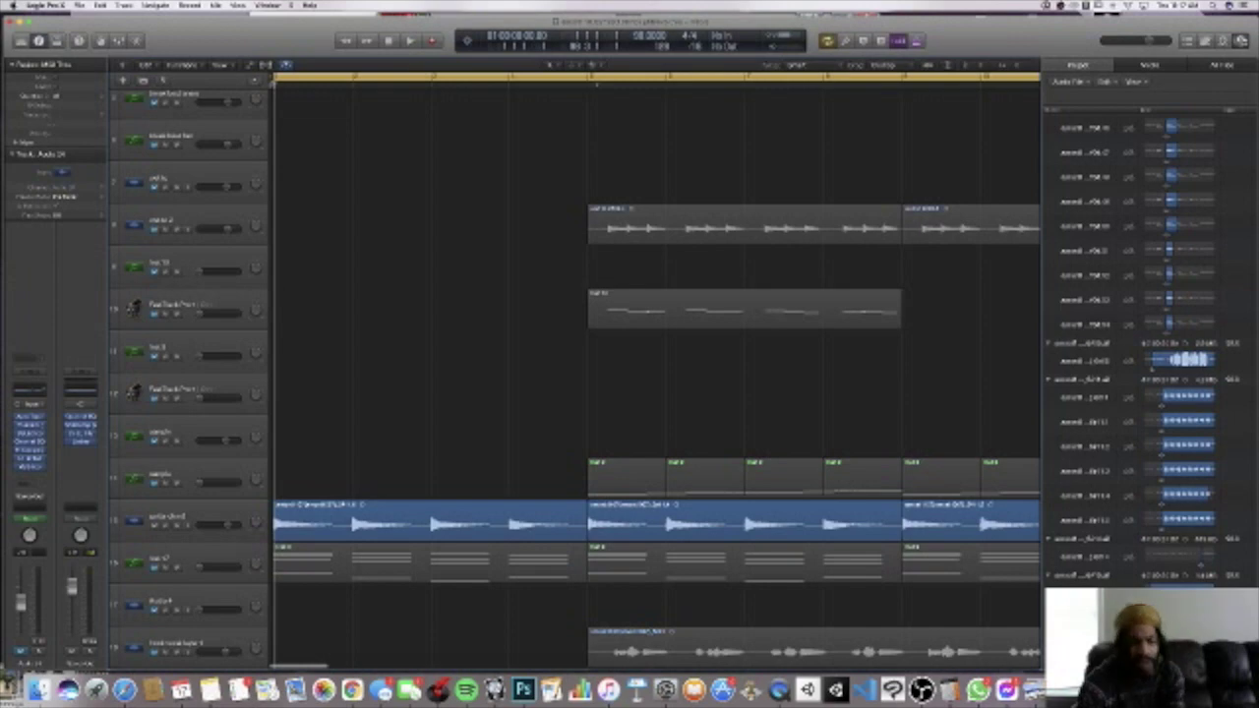
- Check the live Twitch stream page in Chrome and return to the Logic Pro arrangement
{"action": "scroll", "coordinate": [656, 374], "scroll_direction": "down", "scroll_amount": 1}
{"action": "scroll", "coordinate": [281, 96], "scroll_direction": "down", "scroll_amount": 1}
{"action": "scroll", "coordinate": [549, 371], "scroll_direction": "up", "scroll_amount": 2}
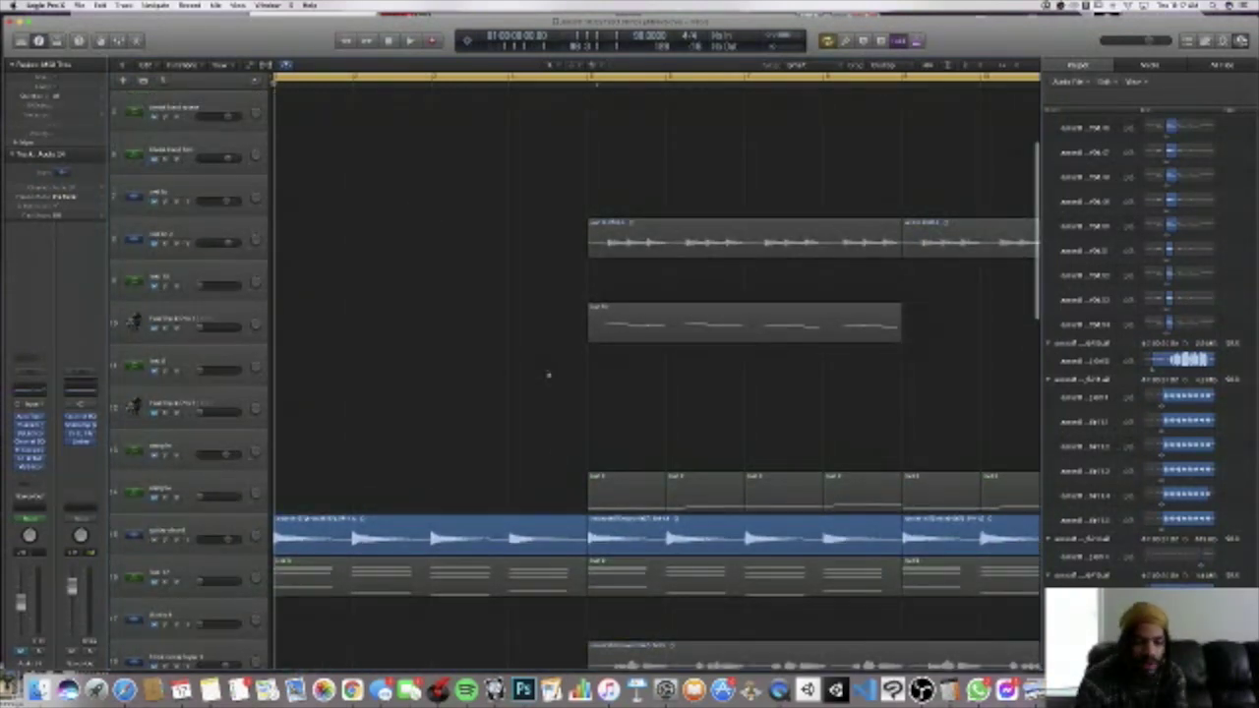
{"action": "left_click", "coordinate": [351, 689]}
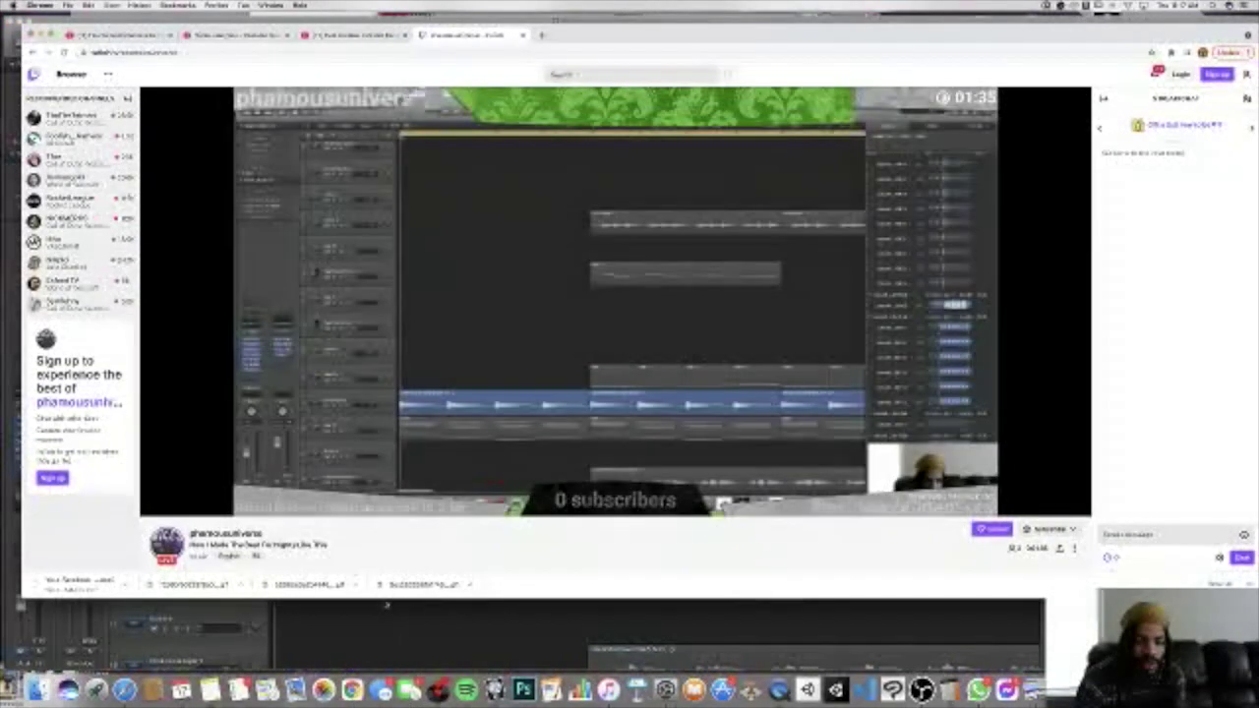
{"action": "left_click", "coordinate": [388, 627]}
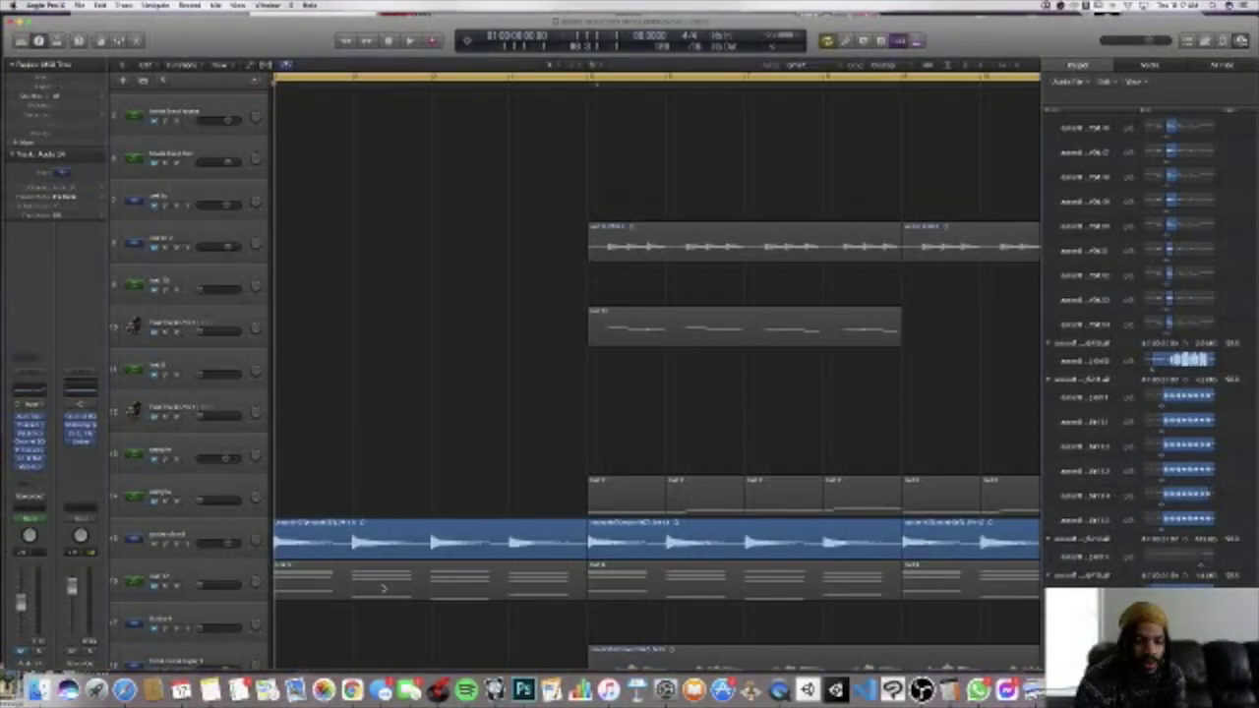
- Play the project from the start while checking the audio meter in OBS and the Twitch stream in Chrome, ending in Logic Pro
{"action": "key", "text": "space"}
{"action": "left_click", "coordinate": [922, 689]}
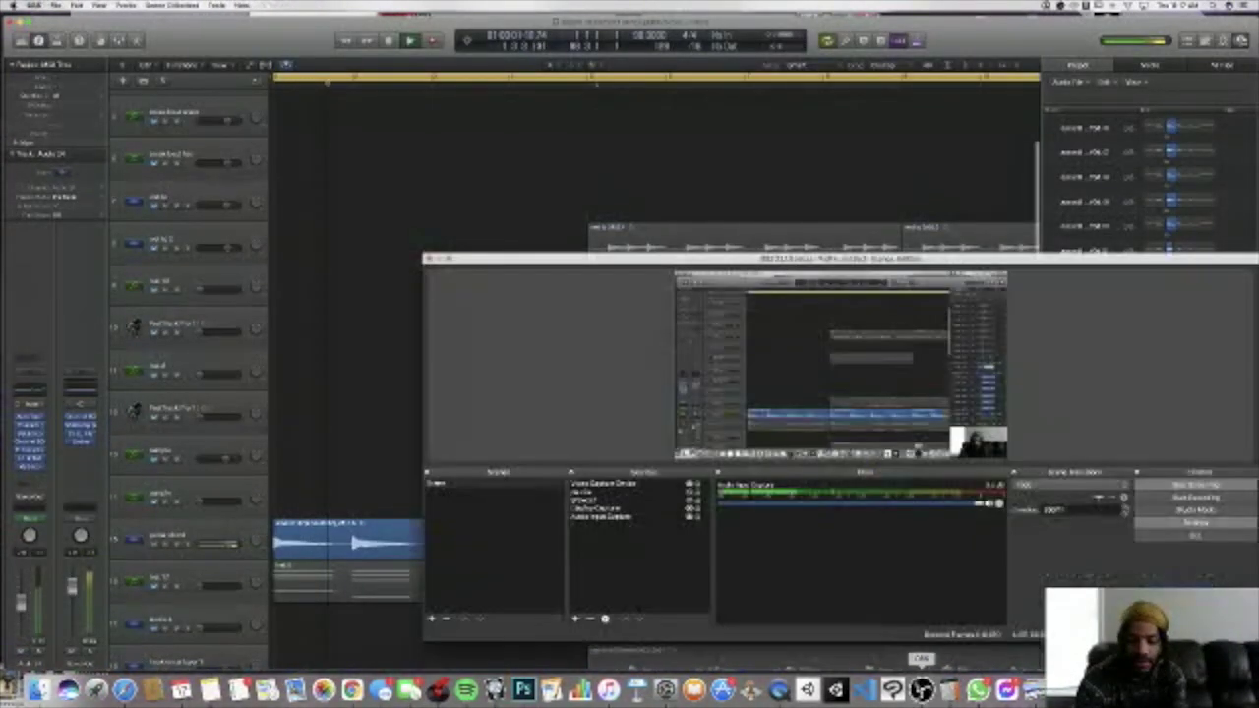
{"action": "left_click", "coordinate": [353, 433]}
{"action": "left_click", "coordinate": [353, 688]}
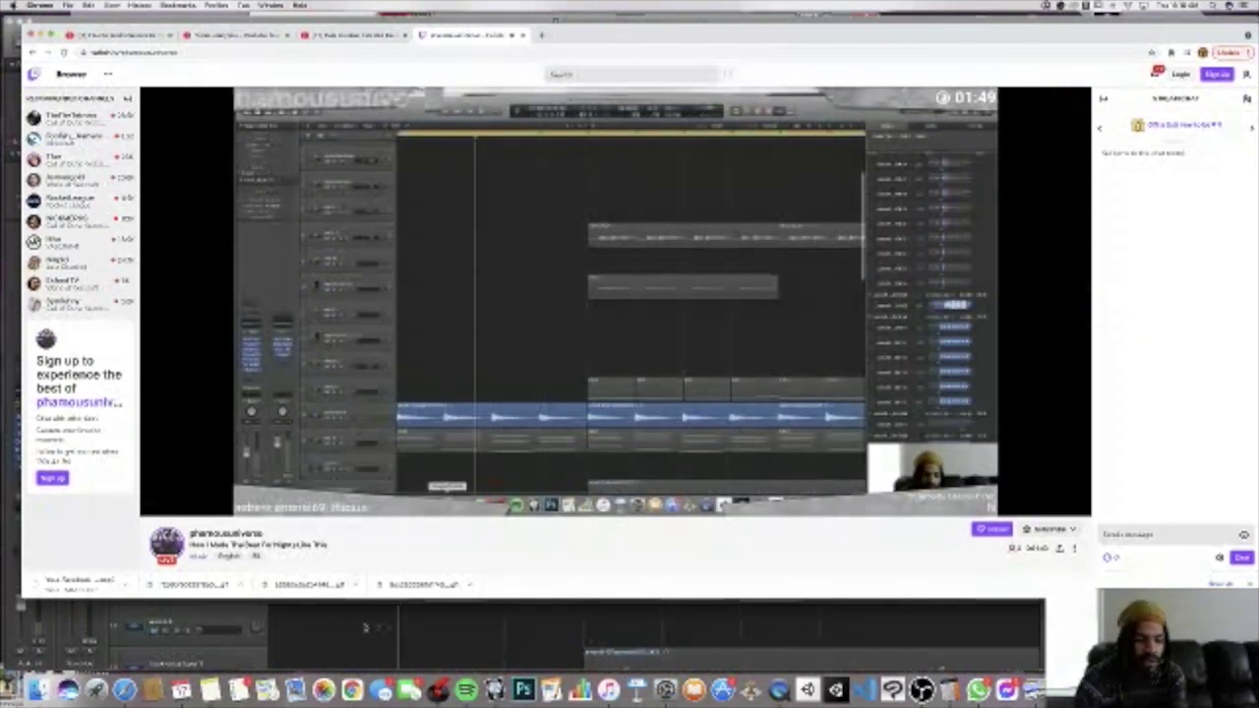
{"action": "left_click", "coordinate": [373, 627]}
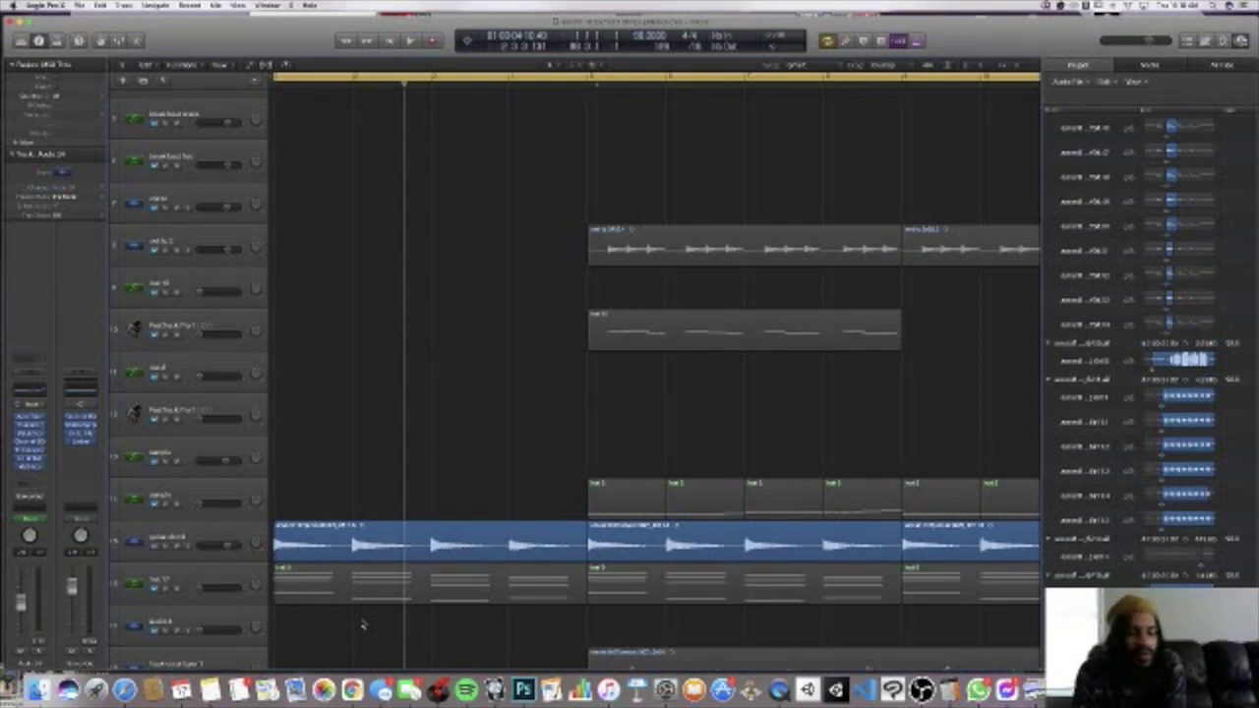
- Solo the kick and snare tracks at the beginning of the track list
{"action": "scroll", "coordinate": [382, 379], "scroll_direction": "up", "scroll_amount": 5}
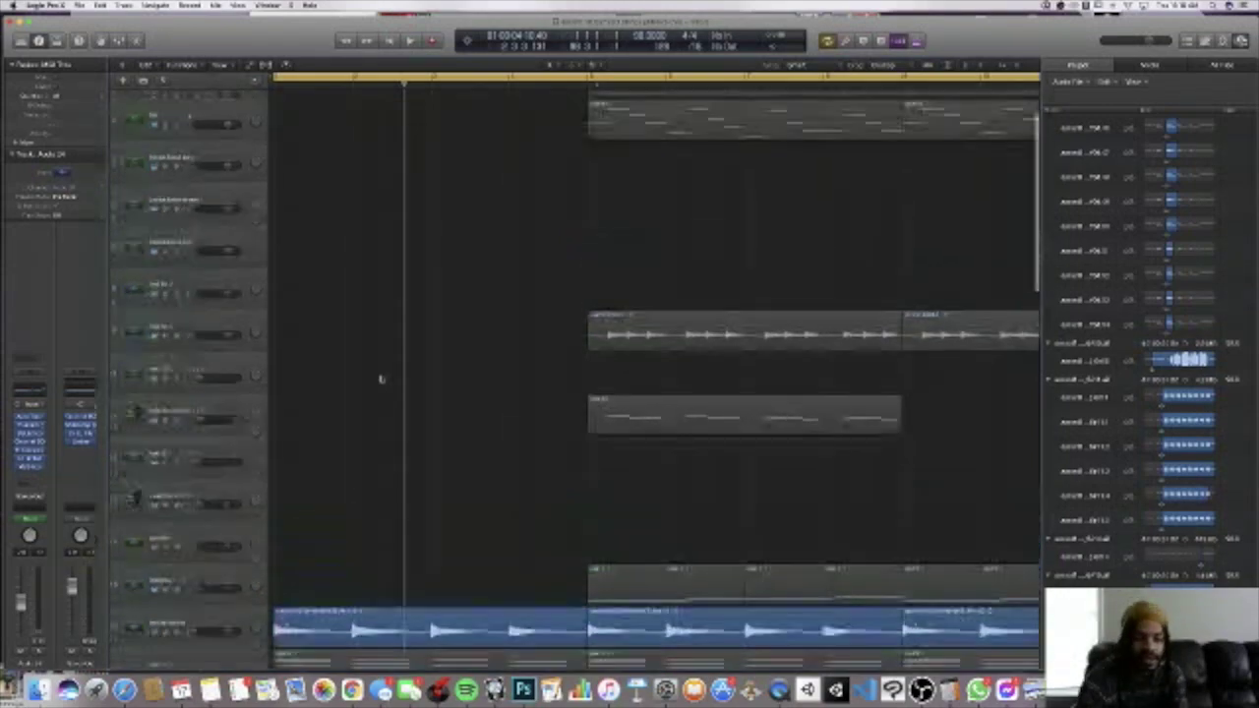
{"action": "scroll", "coordinate": [381, 379], "scroll_direction": "right", "scroll_amount": 8}
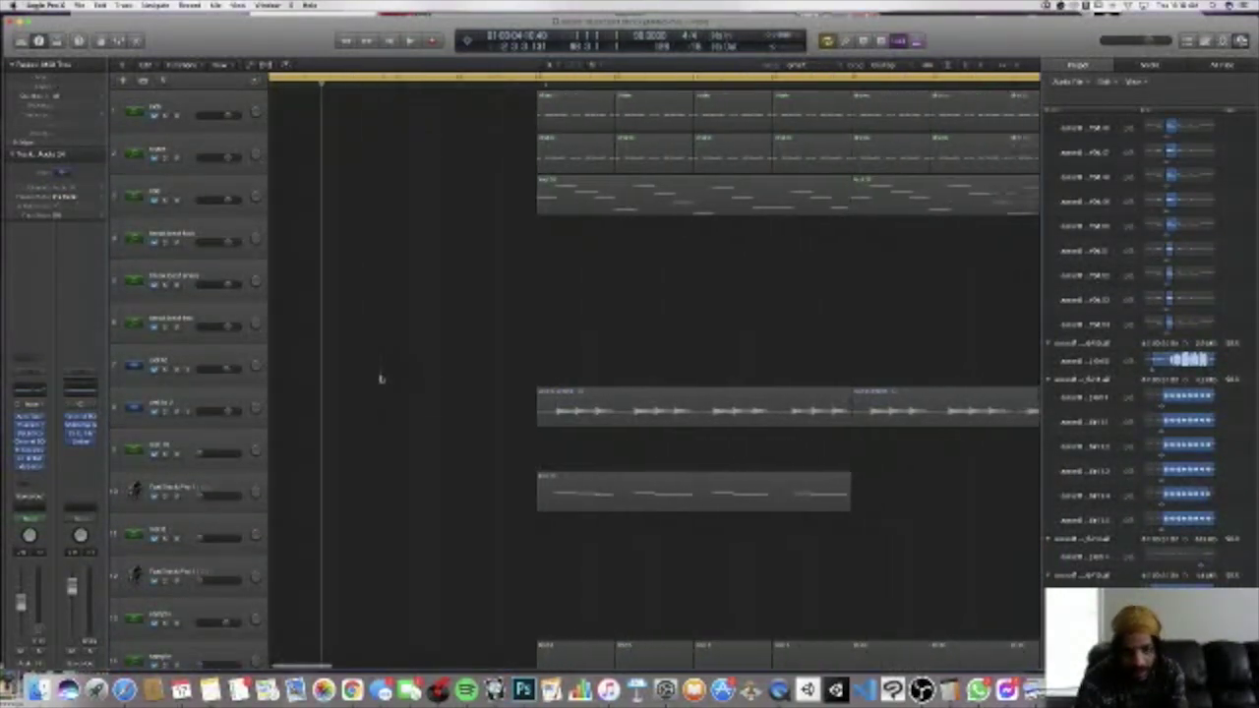
{"action": "scroll", "coordinate": [382, 378], "scroll_direction": "left", "scroll_amount": 10}
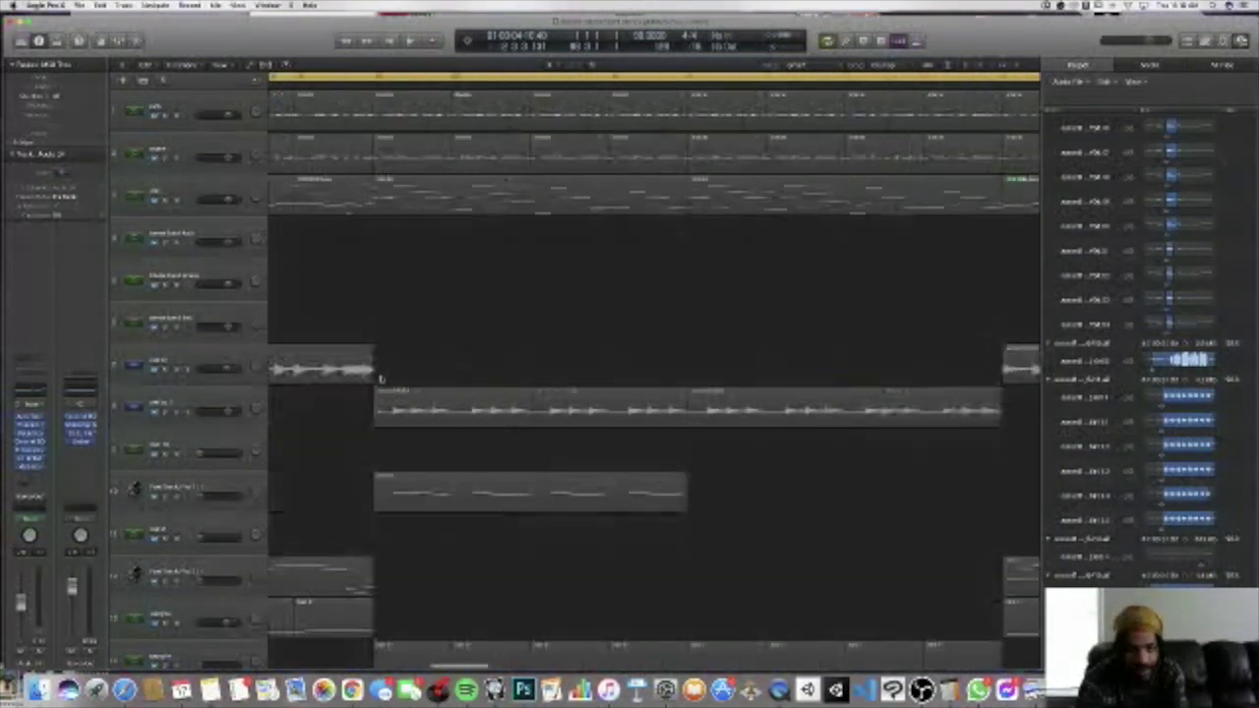
{"action": "scroll", "coordinate": [381, 378], "scroll_direction": "right", "scroll_amount": 1}
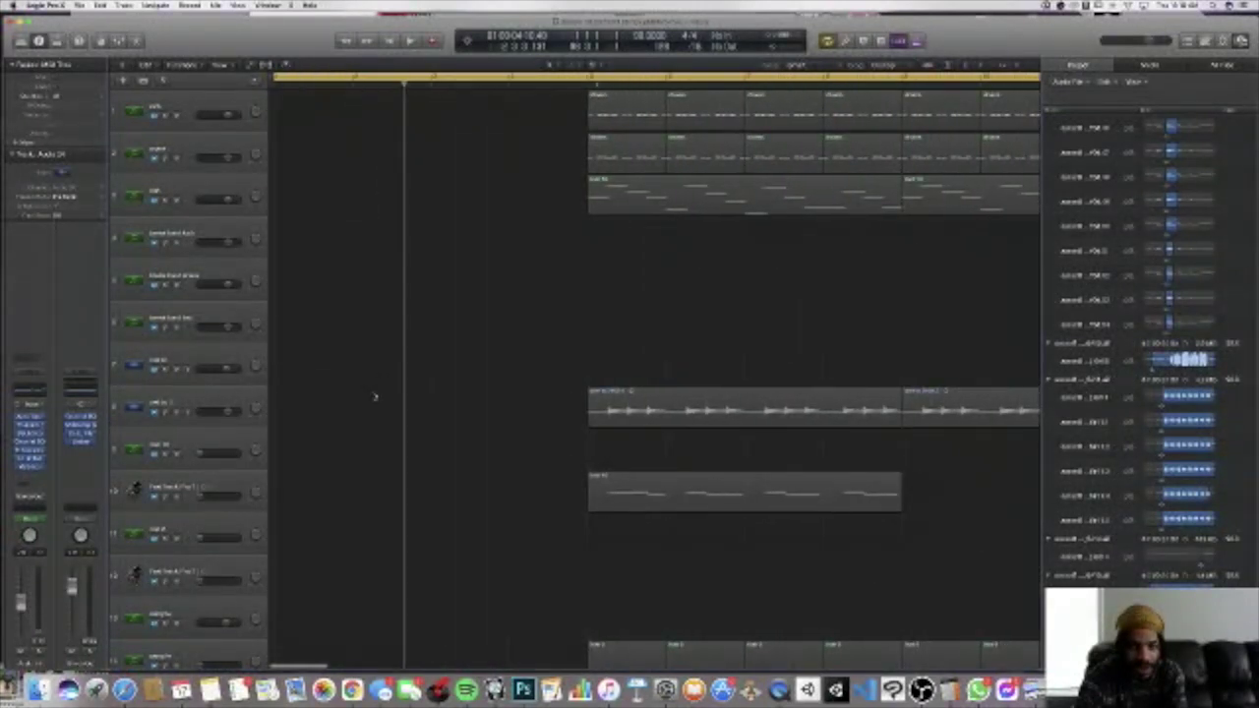
{"action": "left_click", "coordinate": [163, 115]}
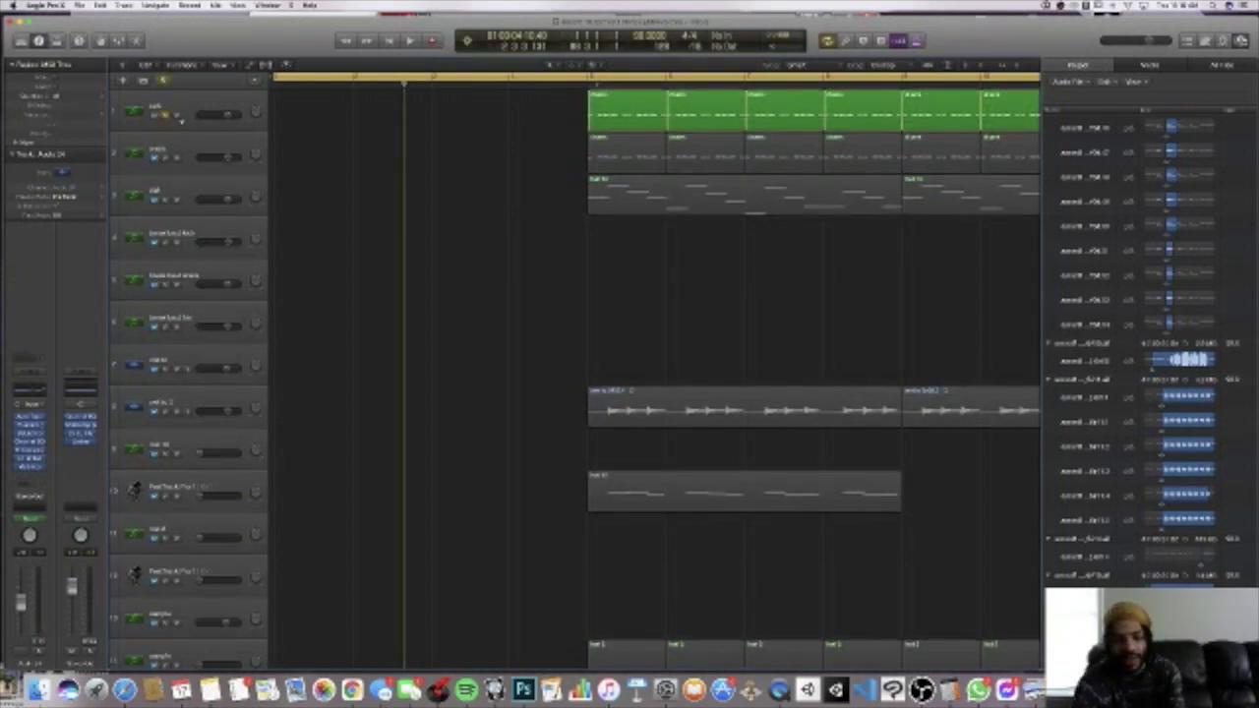
{"action": "left_click", "coordinate": [165, 155], "text": "shift"}
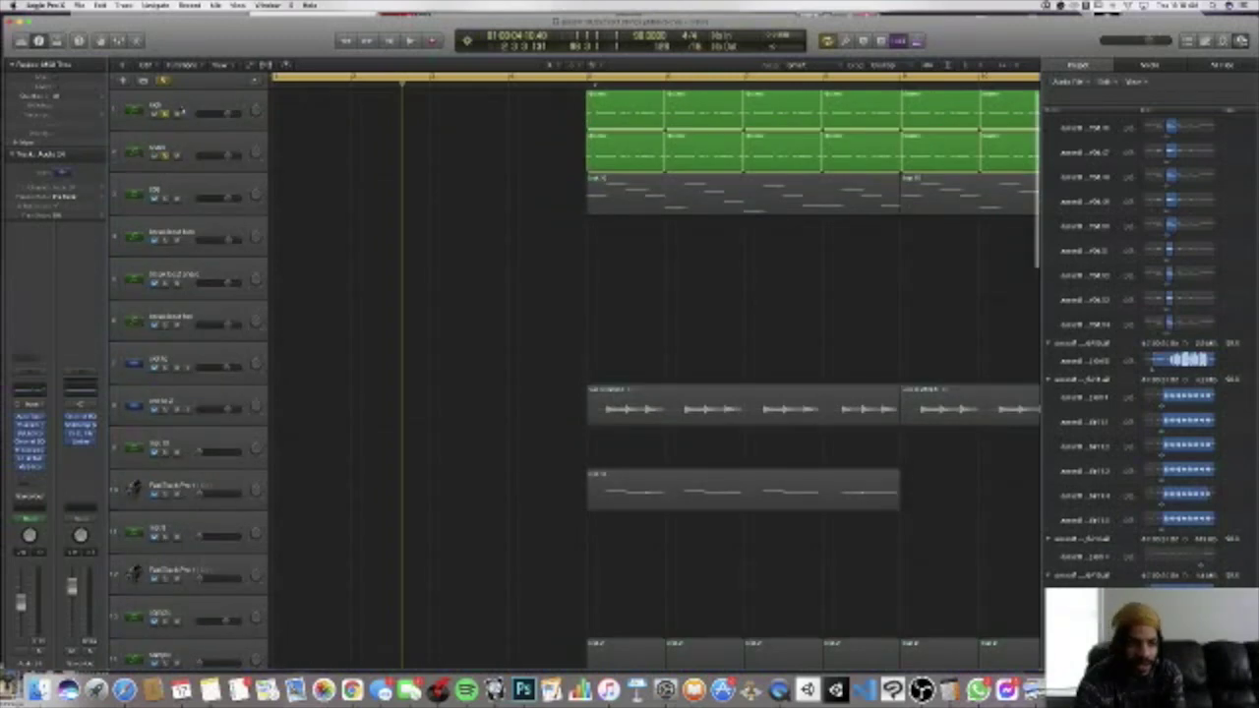
- Select the snare track, view its Maschine instrument and close the plug-in window
{"action": "left_click", "coordinate": [178, 142]}
{"action": "left_click", "coordinate": [187, 95]}
{"action": "left_click", "coordinate": [190, 155]}
{"action": "left_click", "coordinate": [188, 118]}
{"action": "left_click", "coordinate": [190, 141]}
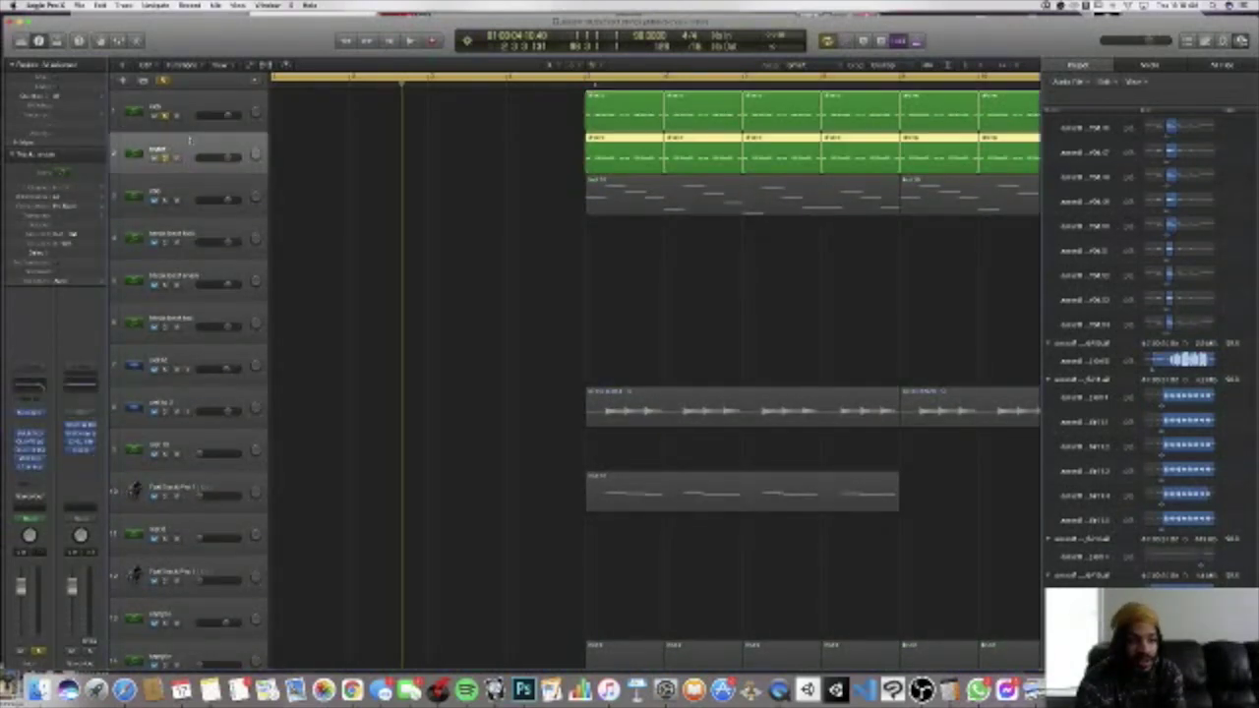
{"action": "scroll", "coordinate": [190, 141], "scroll_direction": "down", "scroll_amount": 1}
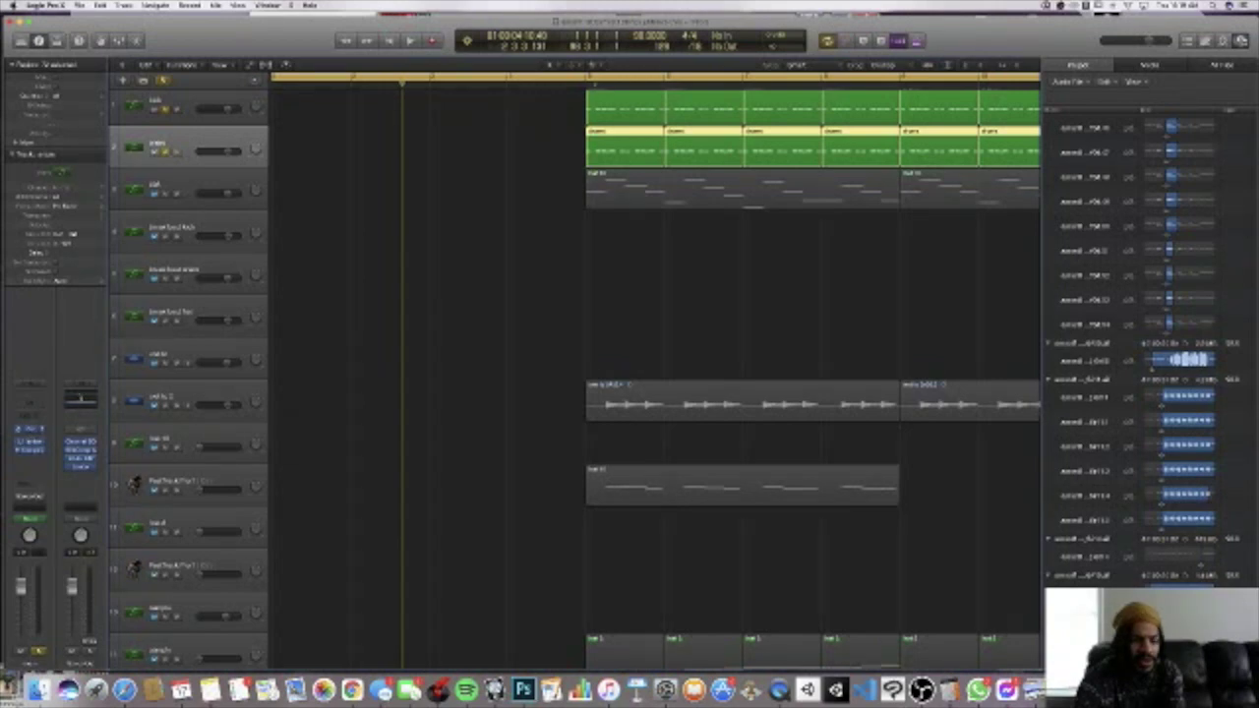
{"action": "left_click", "coordinate": [80, 396]}
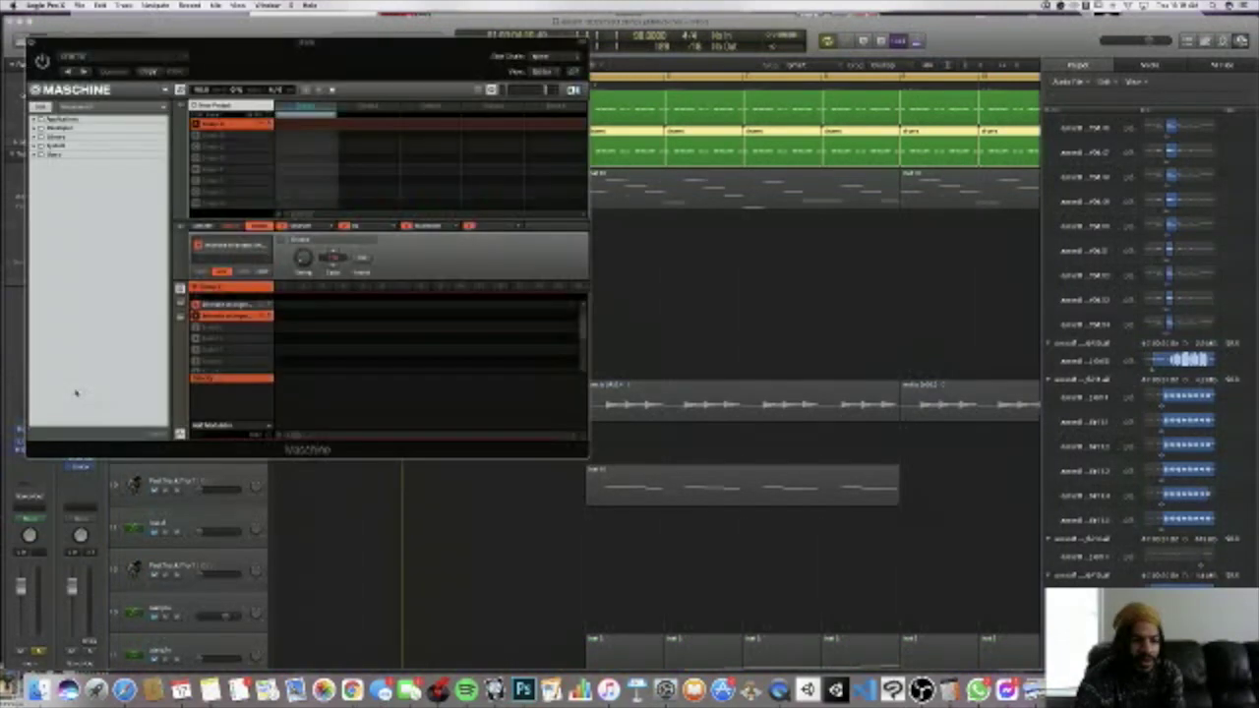
{"action": "left_click", "coordinate": [30, 42]}
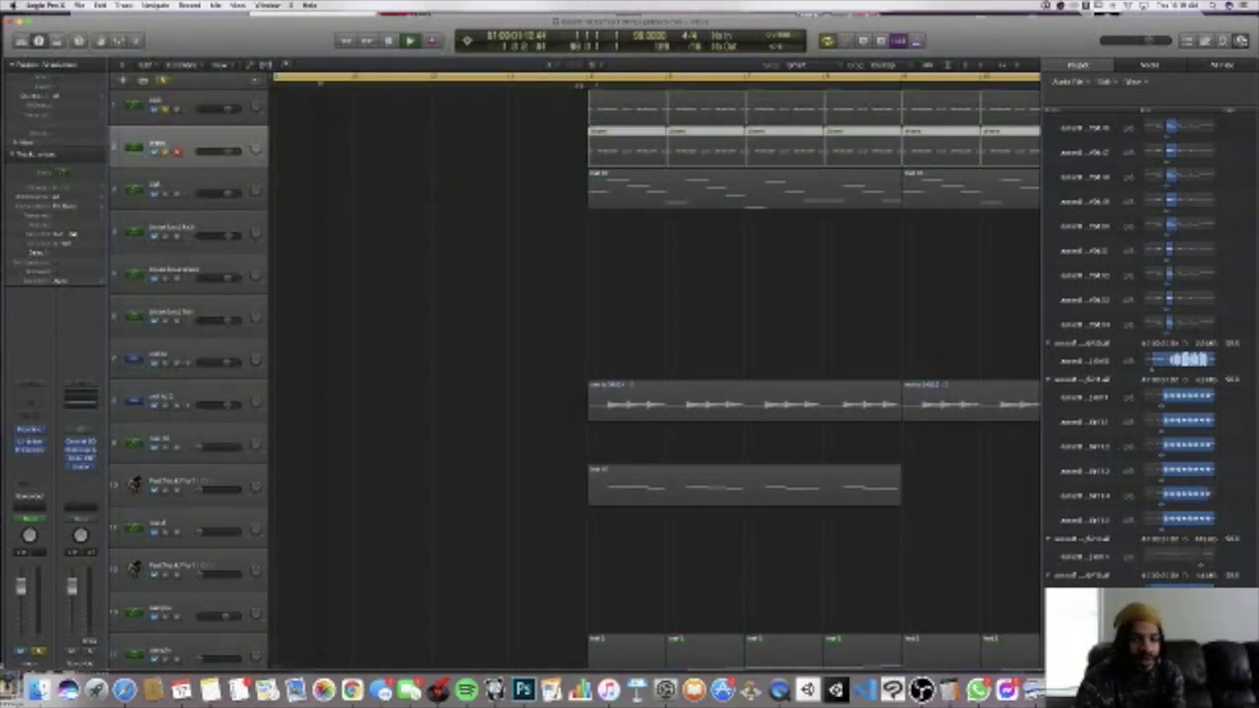
- Play the soloed kick and snare pattern from where the drum regions begin at bar 5, and stop playback
{"action": "left_click", "coordinate": [582, 85]}
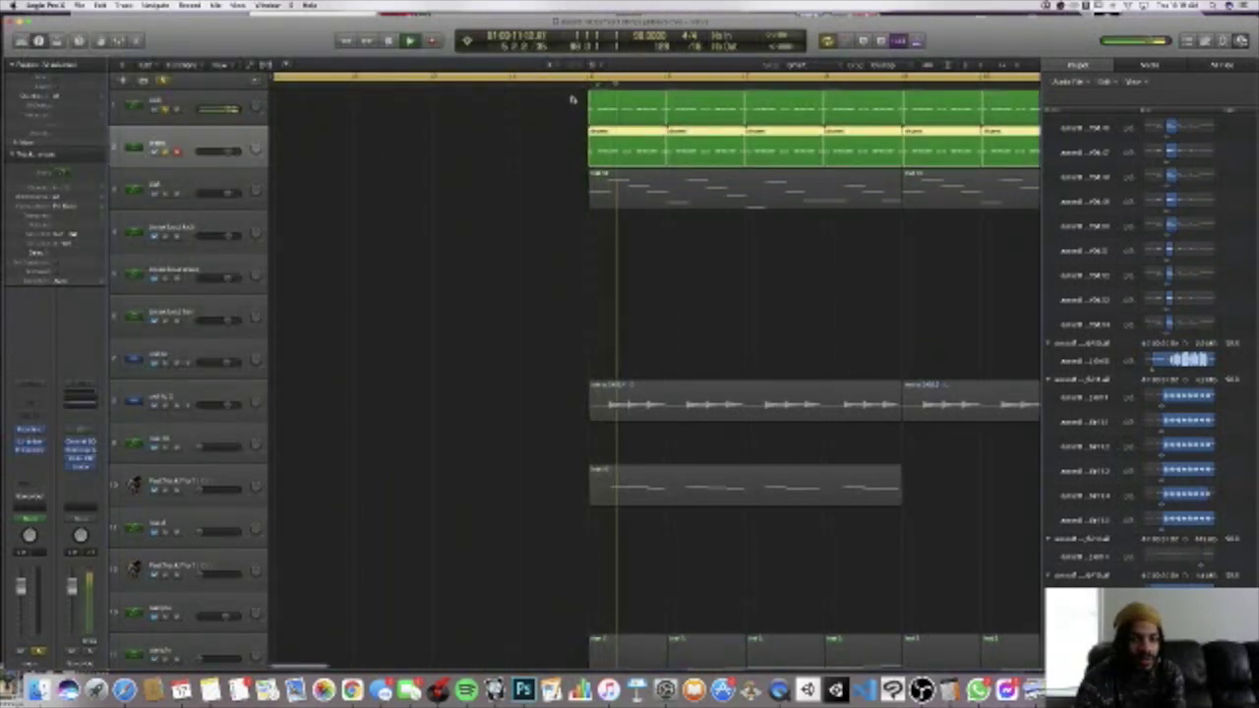
{"action": "left_click", "coordinate": [541, 87]}
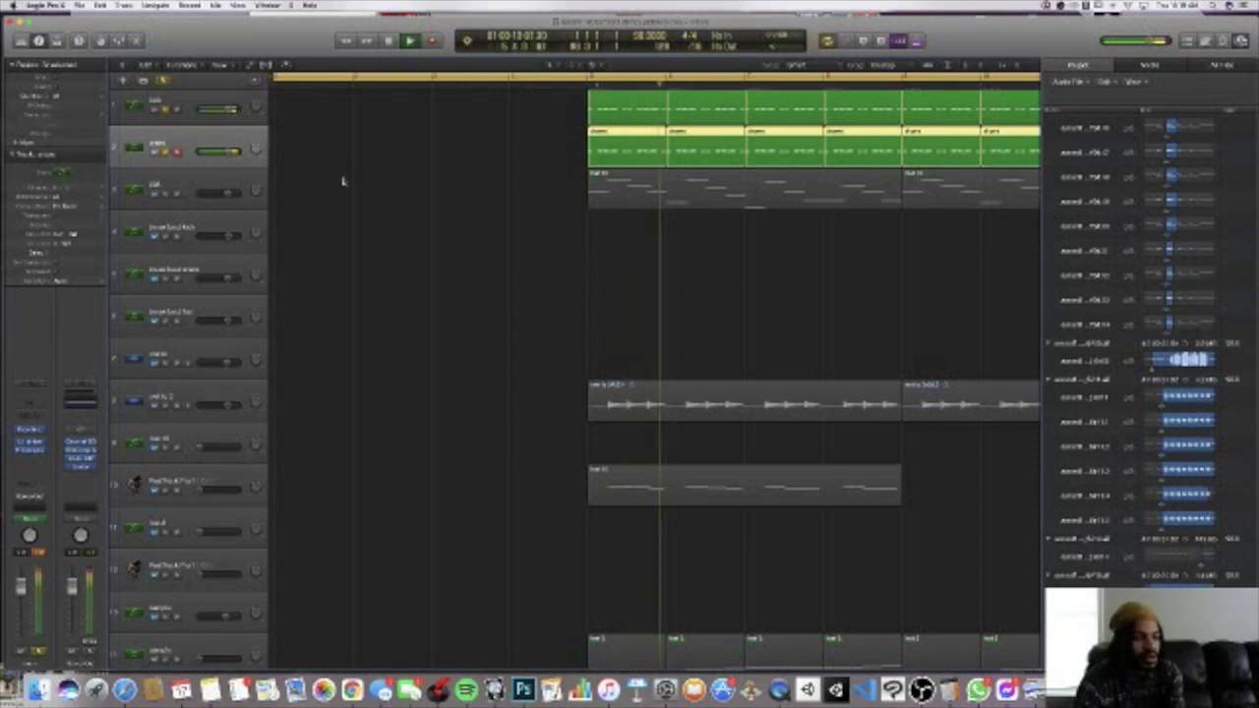
{"action": "scroll", "coordinate": [343, 180], "scroll_direction": "up", "scroll_amount": 1}
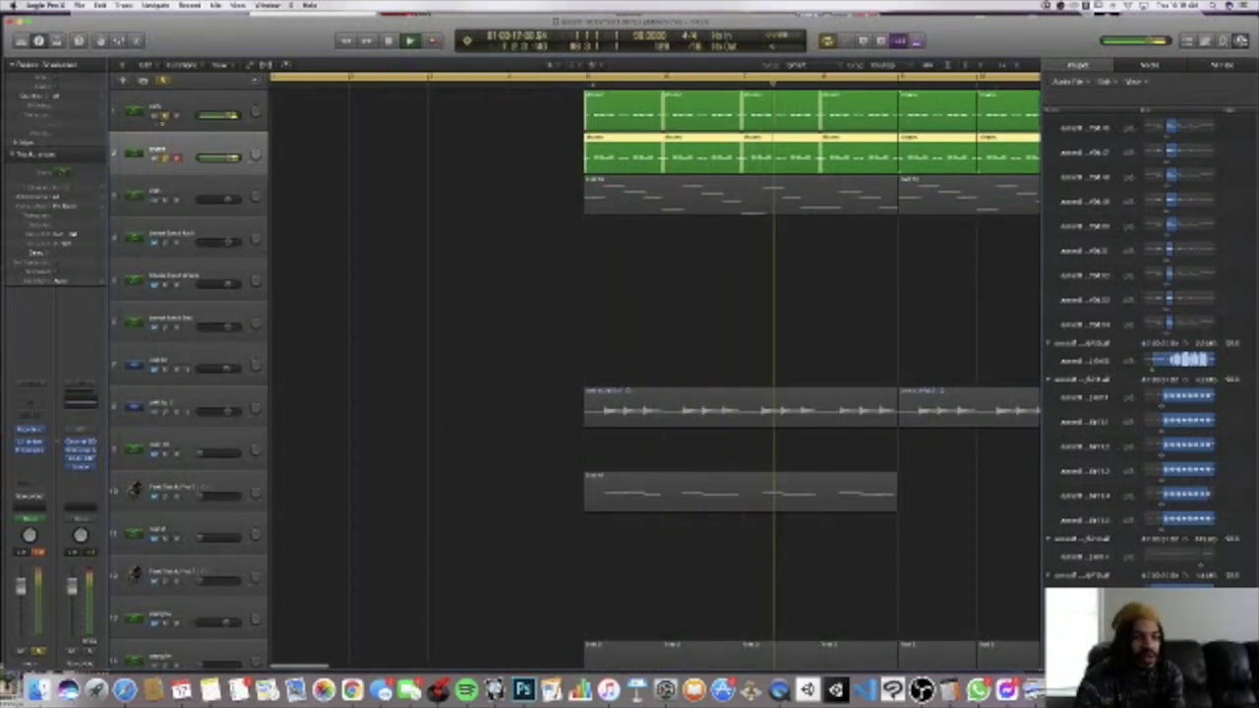
{"action": "left_click", "coordinate": [172, 106]}
{"action": "key", "text": "space"}
- Select the kick track, inspect the sounds loaded in its Maschine instrument and close the plug-in window
{"action": "scroll", "coordinate": [172, 107], "scroll_direction": "down", "scroll_amount": 1}
{"action": "scroll", "coordinate": [172, 106], "scroll_direction": "down", "scroll_amount": 2}
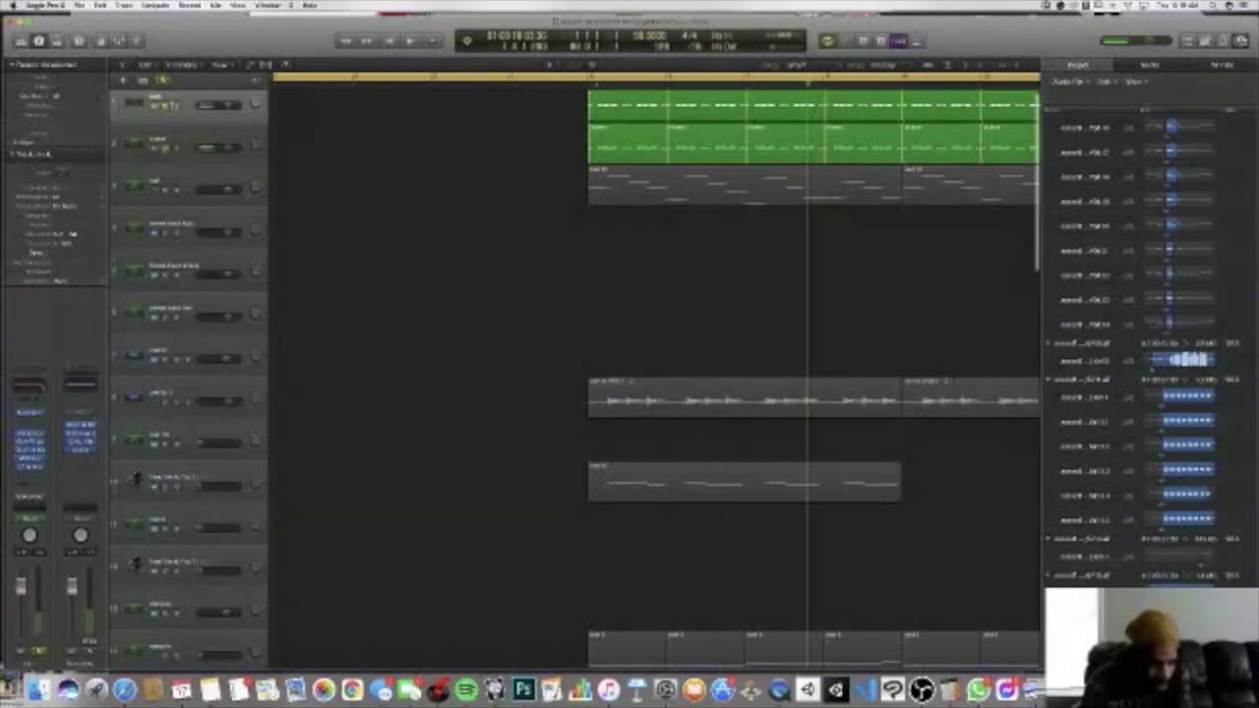
{"action": "scroll", "coordinate": [172, 107], "scroll_direction": "down", "scroll_amount": 1}
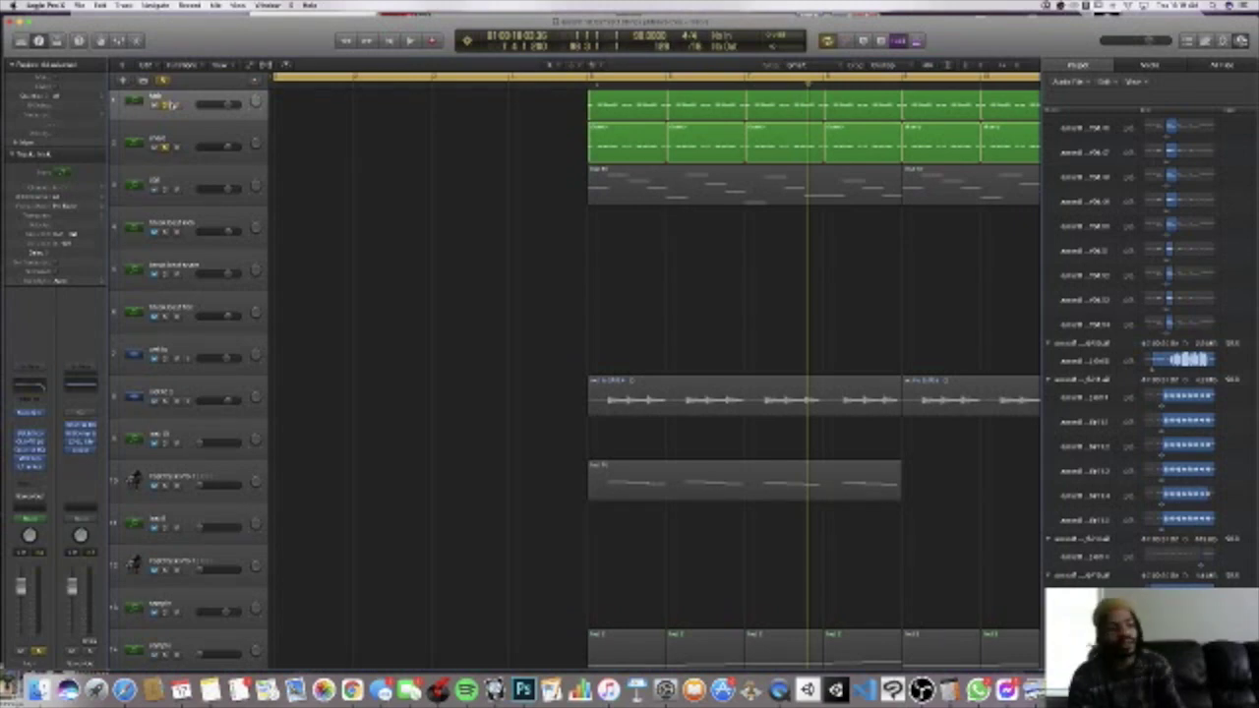
{"action": "left_click", "coordinate": [185, 132]}
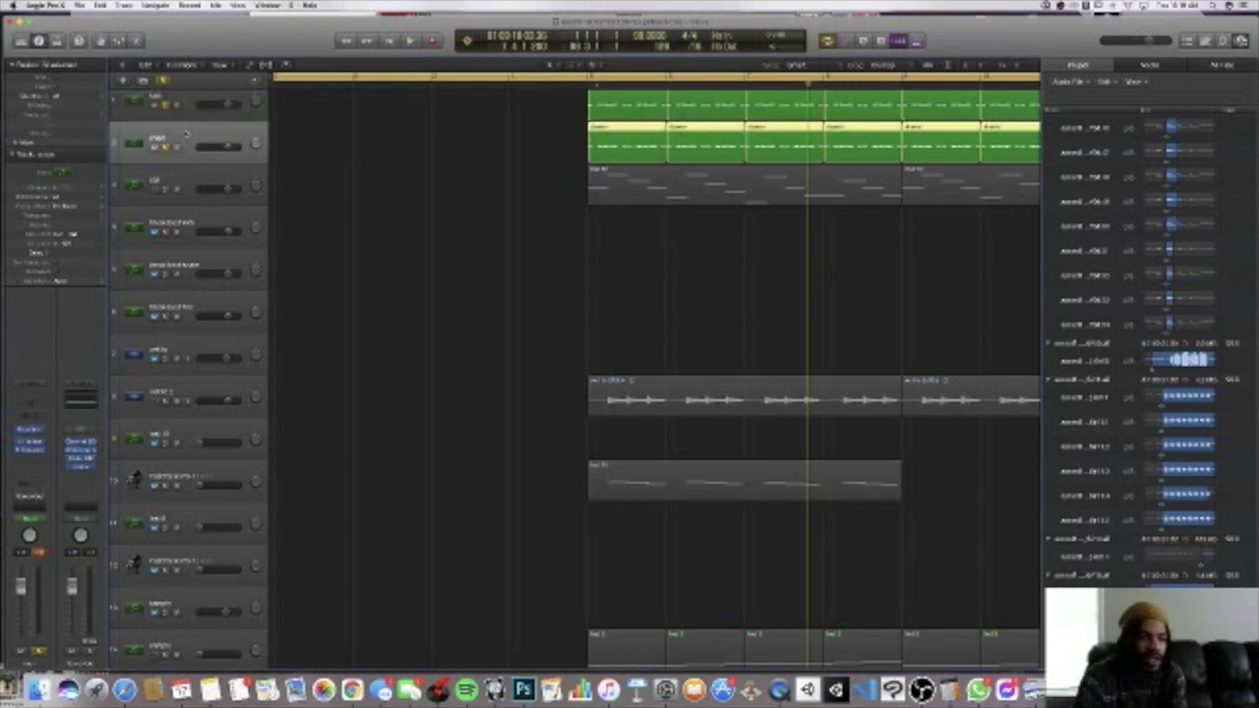
{"action": "left_click", "coordinate": [180, 102]}
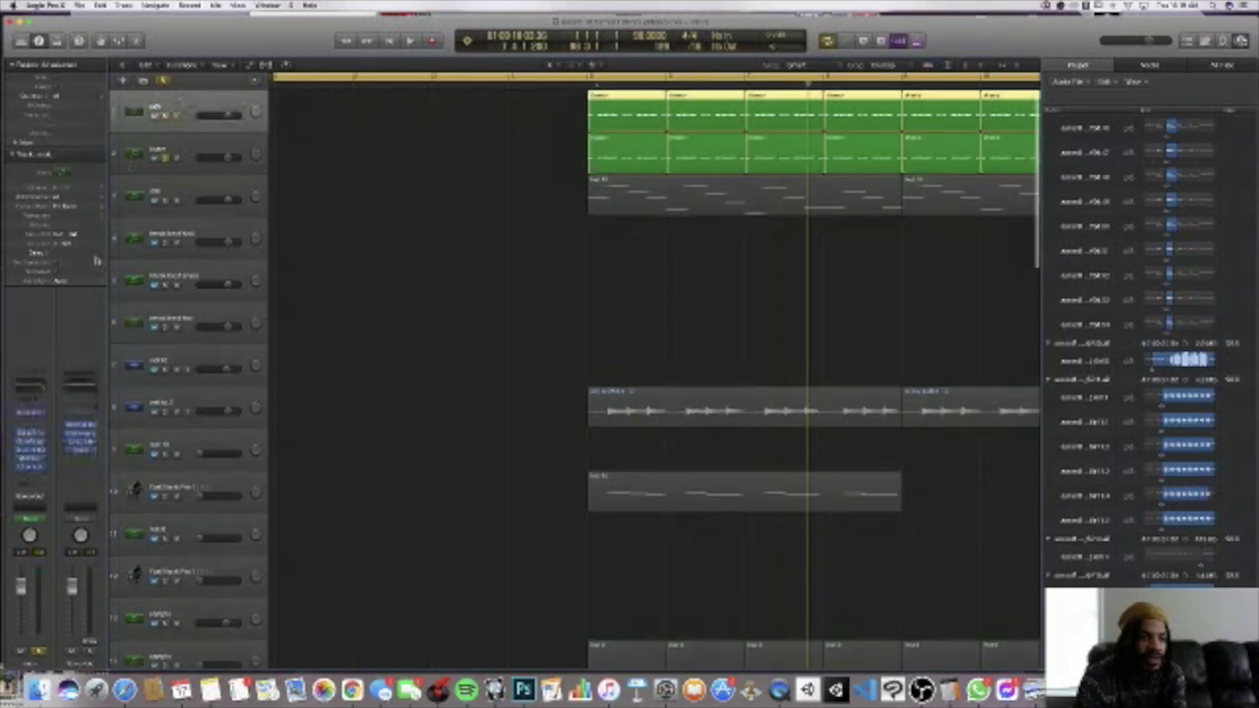
{"action": "left_click", "coordinate": [30, 413]}
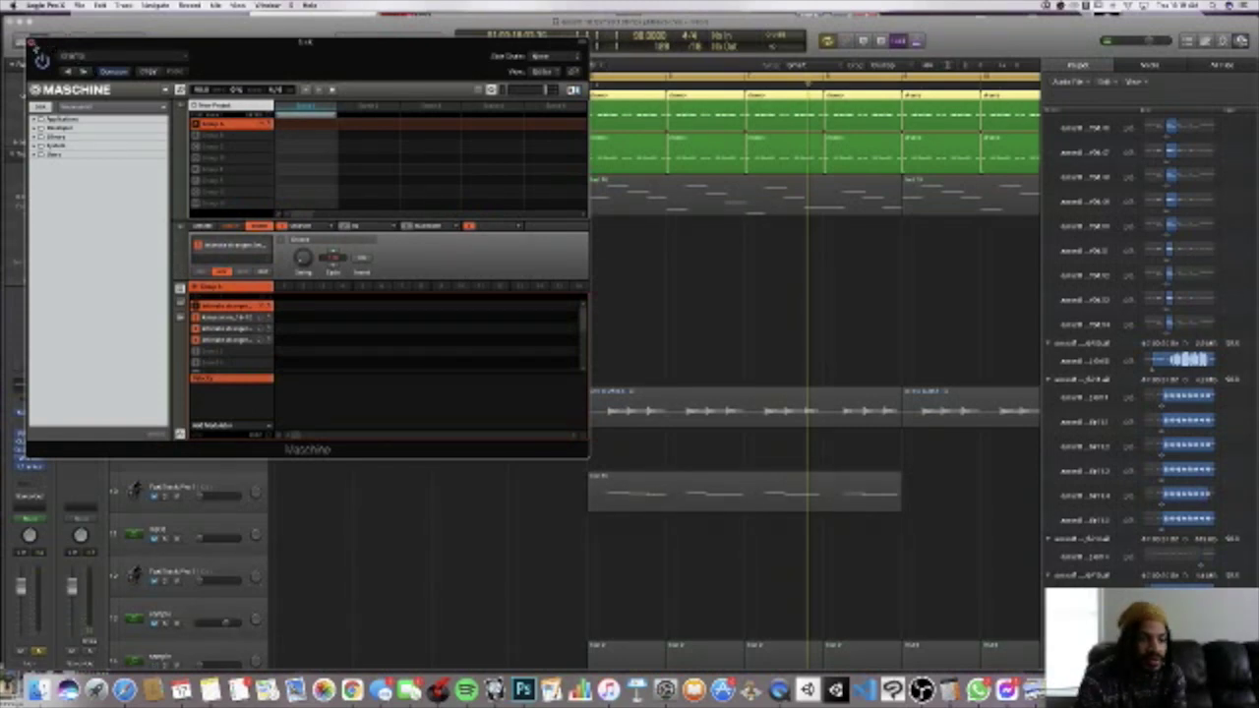
{"action": "left_click", "coordinate": [31, 44]}
- Switch to the snare track, inspect the sounds in its Maschine instrument again and close the plug-in window
{"action": "left_click", "coordinate": [224, 131]}
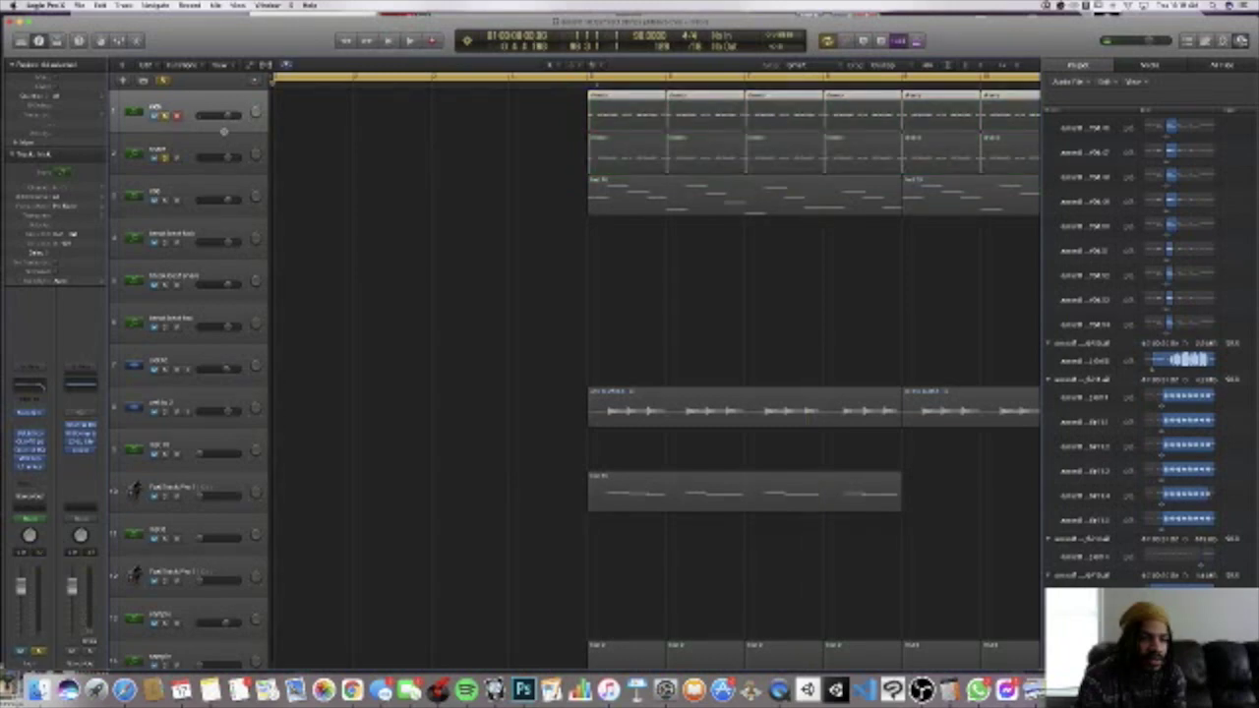
{"action": "left_click", "coordinate": [224, 153]}
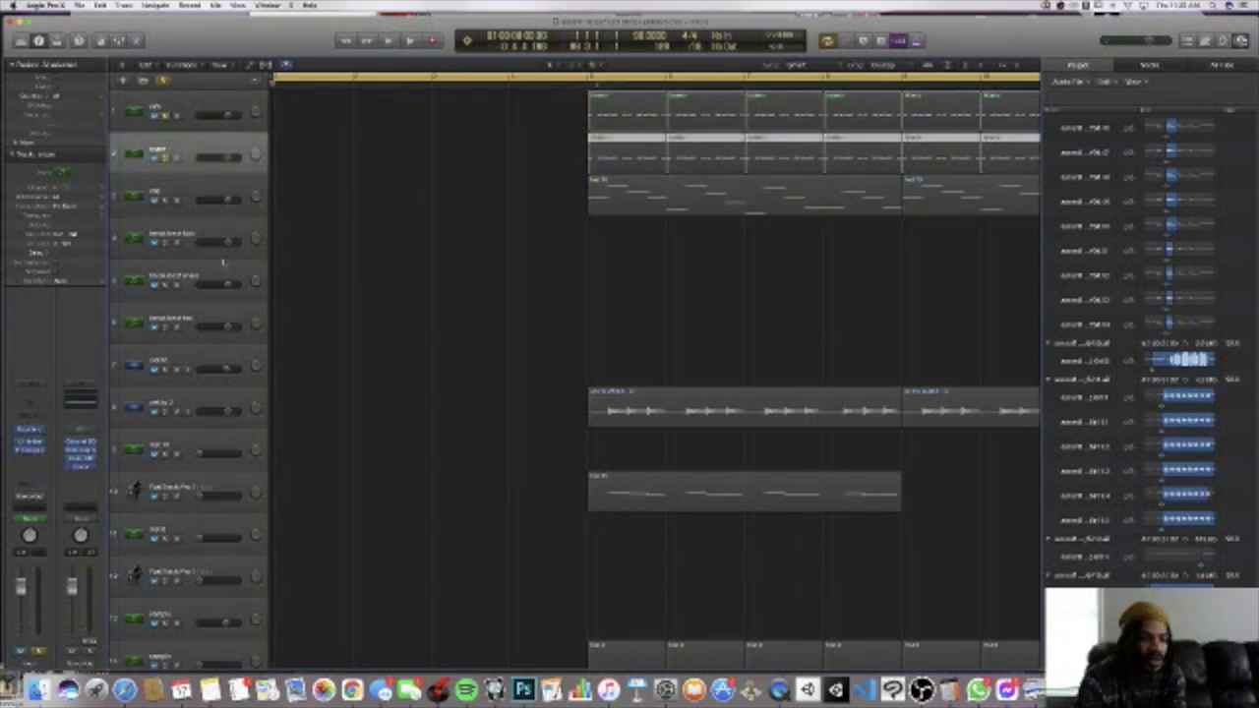
{"action": "left_click", "coordinate": [34, 430]}
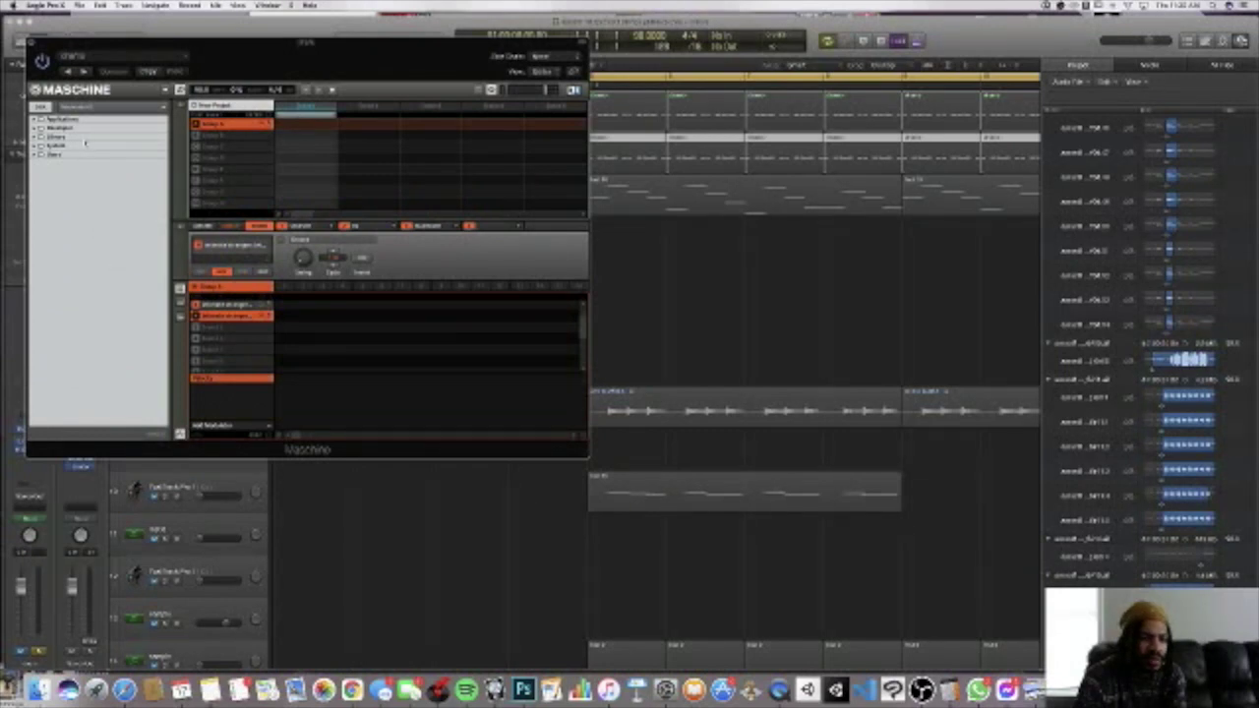
{"action": "left_click", "coordinate": [33, 44]}
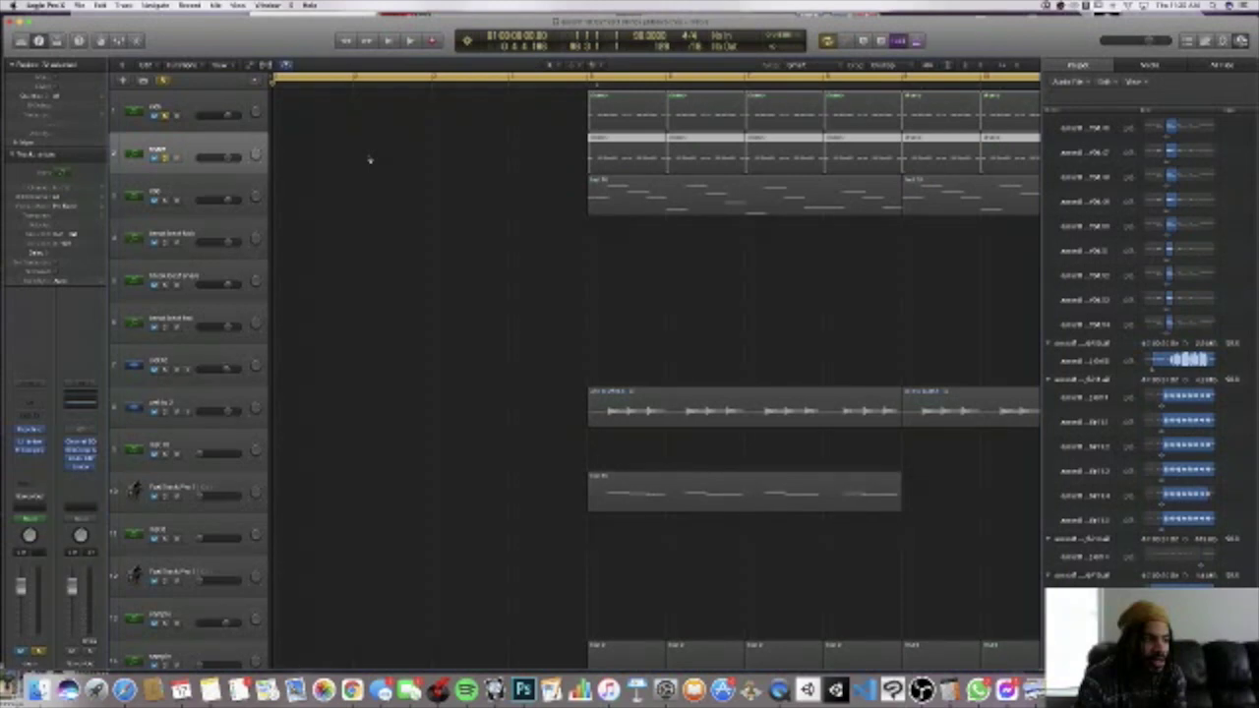
- Listen to the soloed snare track and view its Maschine instrument during playback, closing the plug-in window
{"action": "key", "text": "space"}
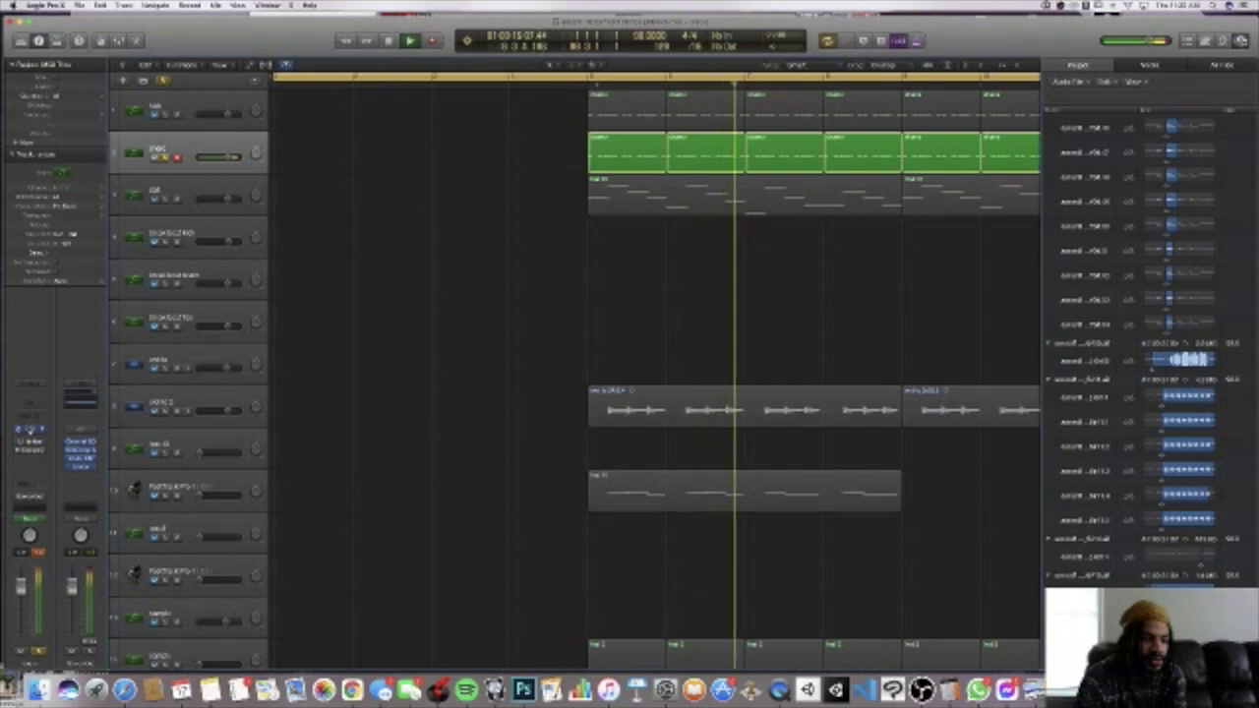
{"action": "left_click", "coordinate": [29, 435]}
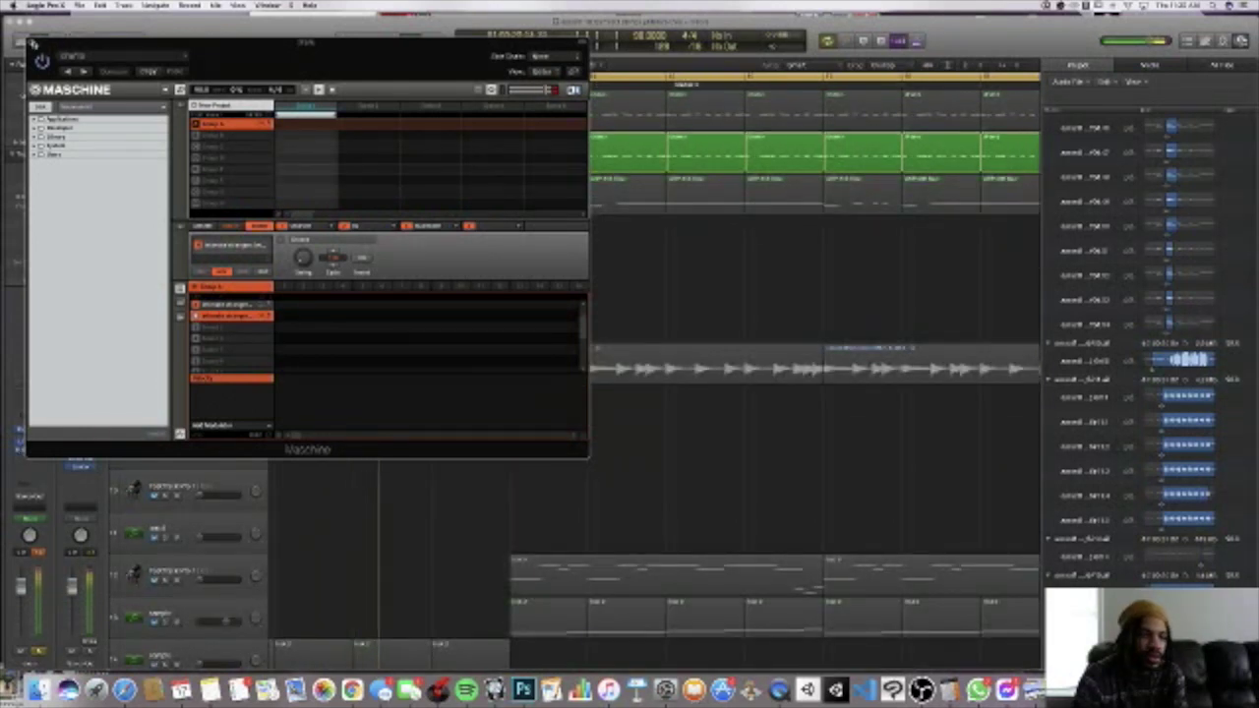
{"action": "left_click", "coordinate": [33, 45]}
{"action": "scroll", "coordinate": [334, 102], "scroll_direction": "down", "scroll_amount": 1}
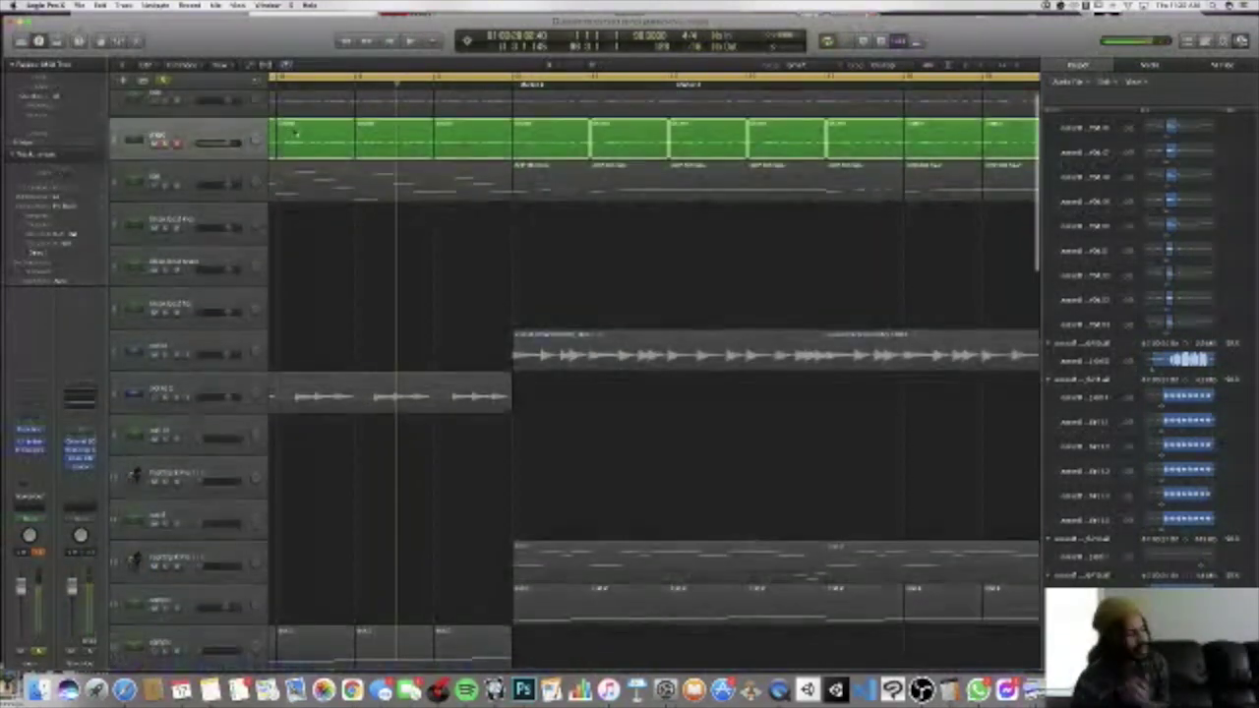
- Switch to Chrome to check the Twitch live stream, and return to the Logic Pro project
{"action": "scroll", "coordinate": [295, 133], "scroll_direction": "left", "scroll_amount": 10}
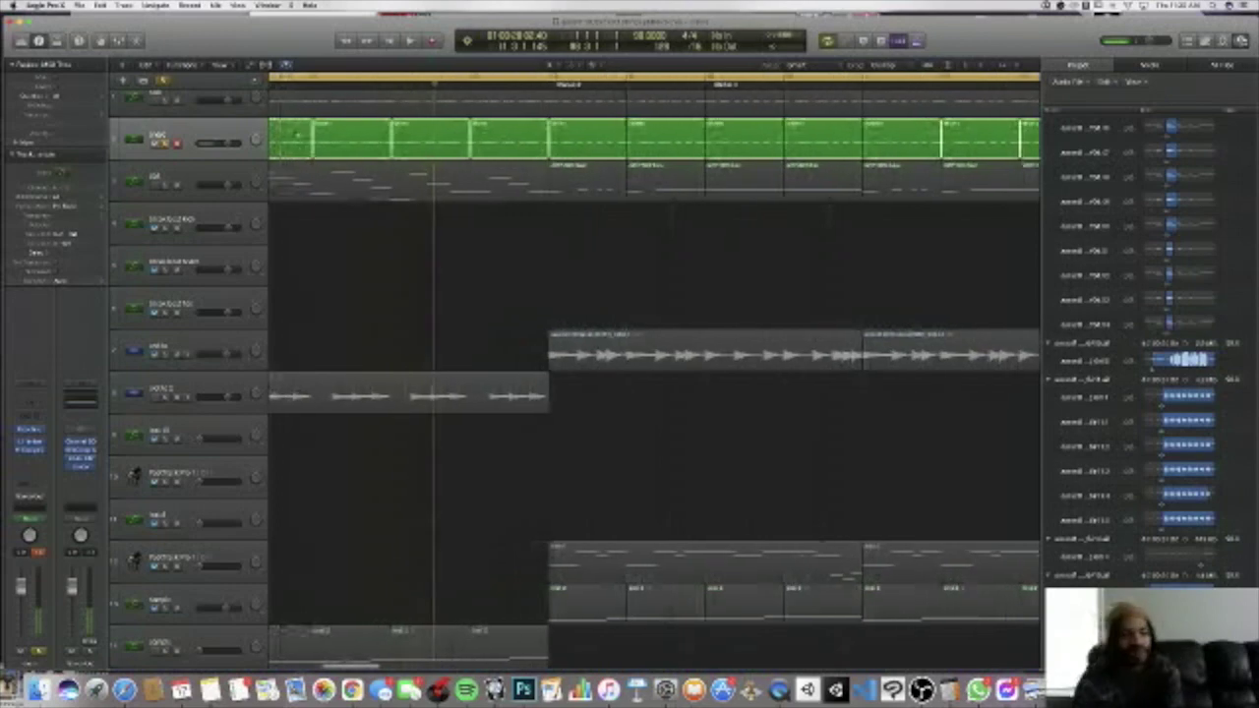
{"action": "scroll", "coordinate": [295, 133], "scroll_direction": "left", "scroll_amount": 3}
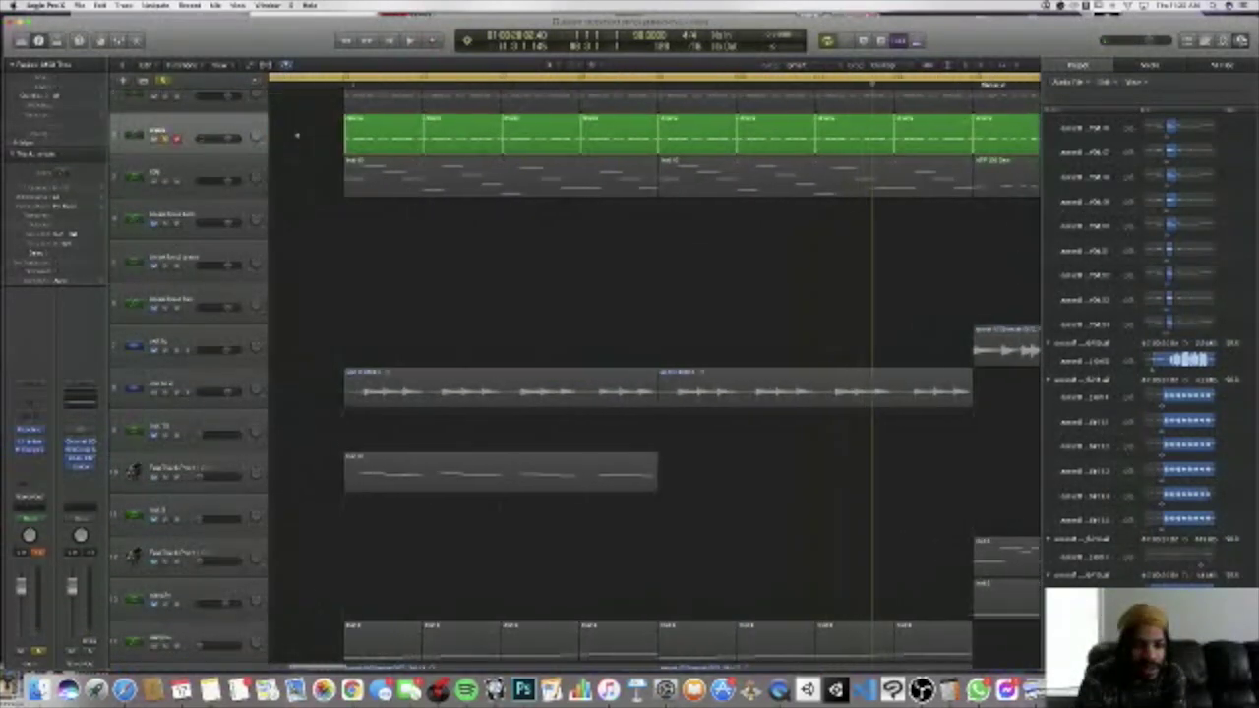
{"action": "scroll", "coordinate": [232, 106], "scroll_direction": "left", "scroll_amount": 2}
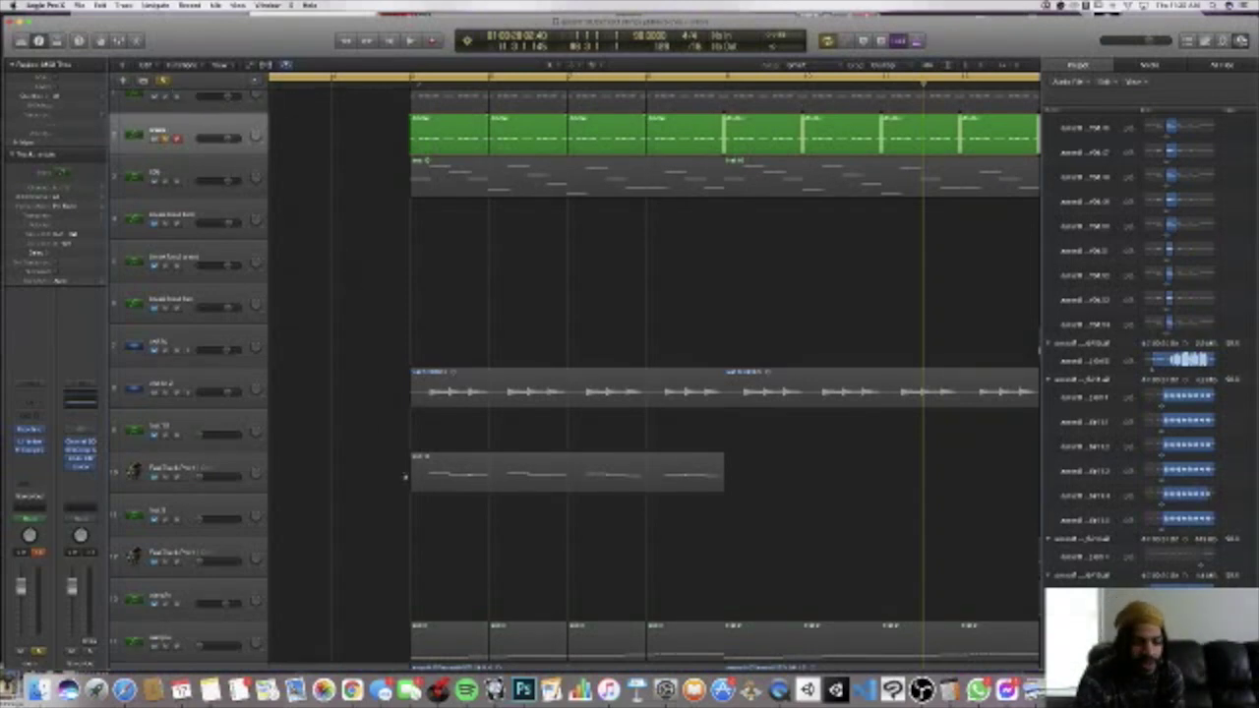
{"action": "left_click", "coordinate": [351, 689]}
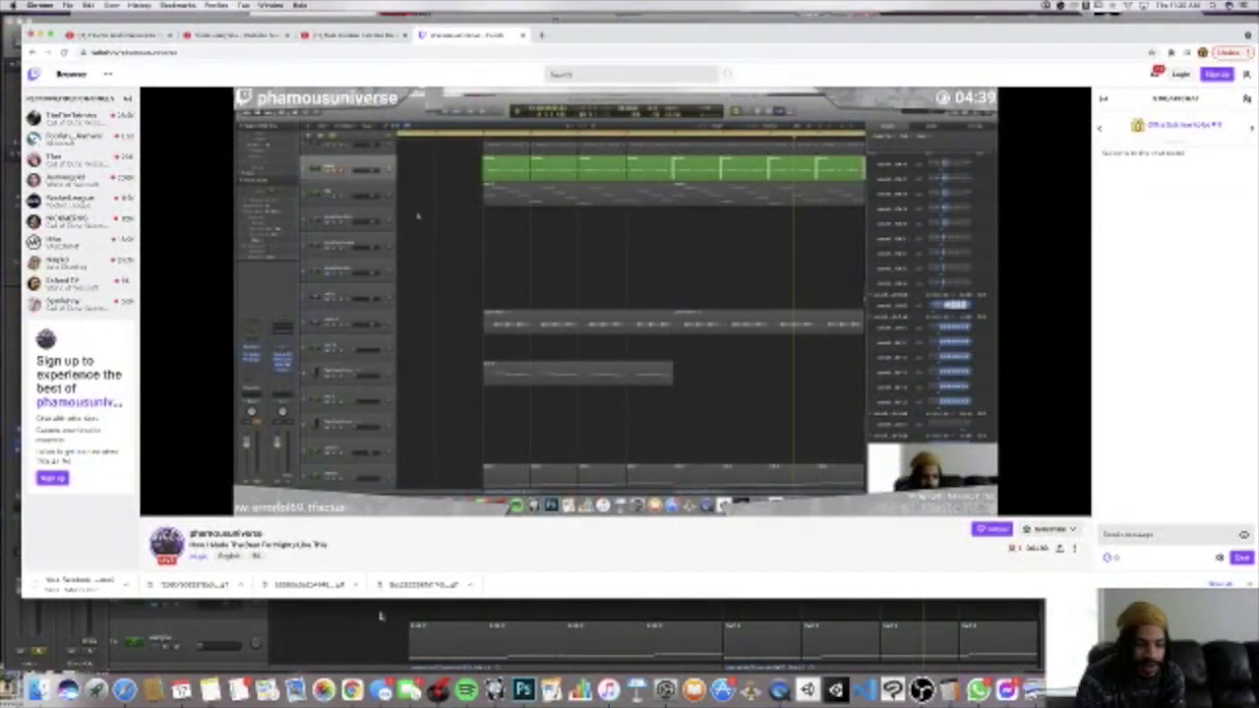
{"action": "left_click", "coordinate": [379, 615]}
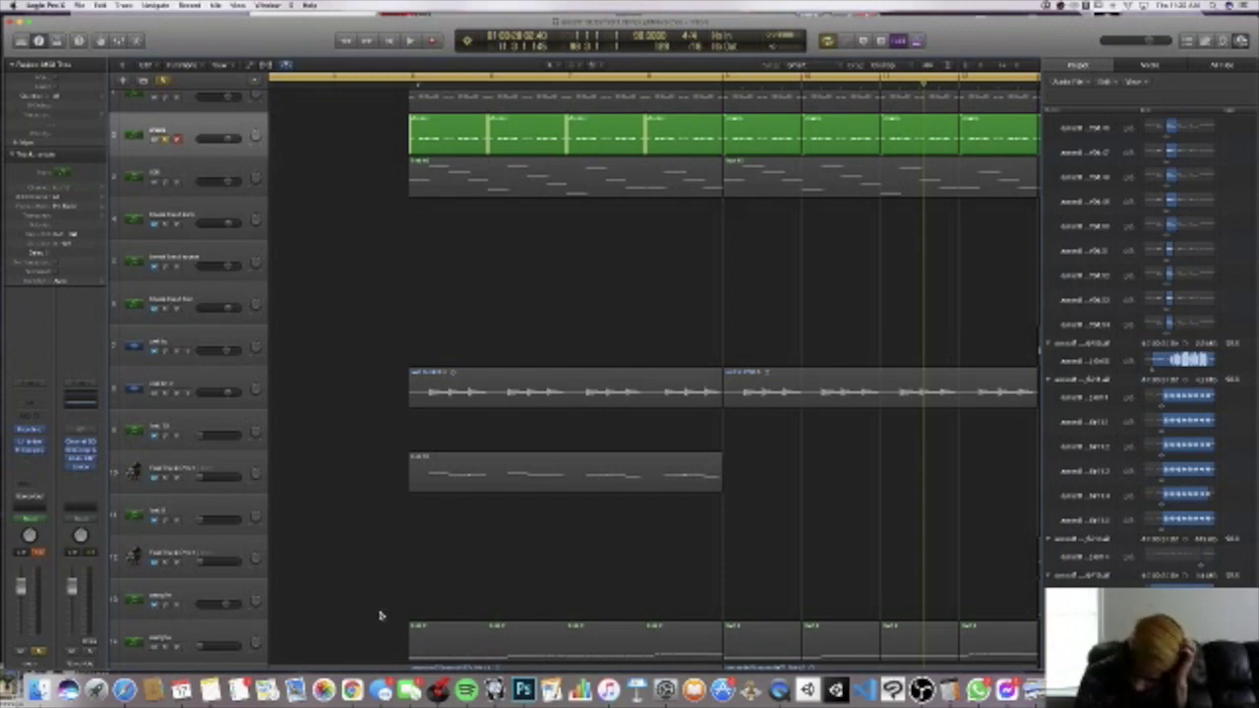
{"action": "left_click", "coordinate": [351, 689]}
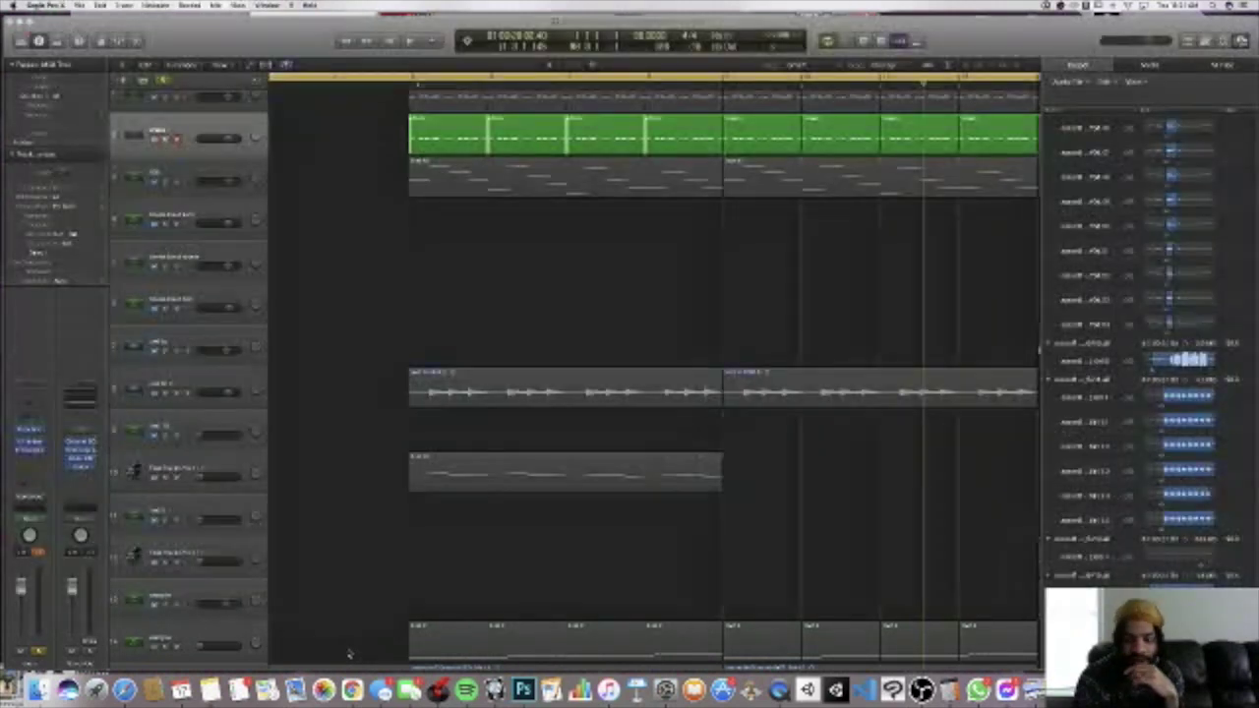
{"action": "left_click", "coordinate": [352, 657]}
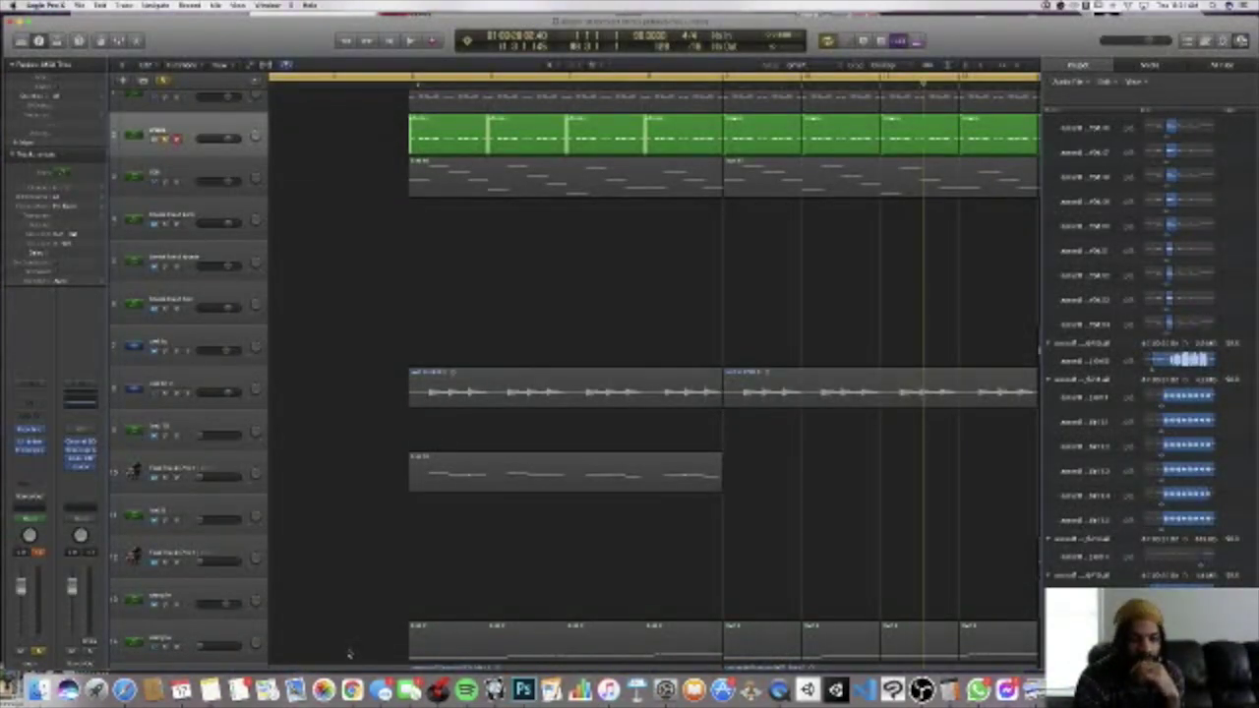
- Play the full mix from the beginning of the song, stop playback and locate the guitar chord track
{"action": "key", "text": "Return"}
{"action": "key", "text": "space"}
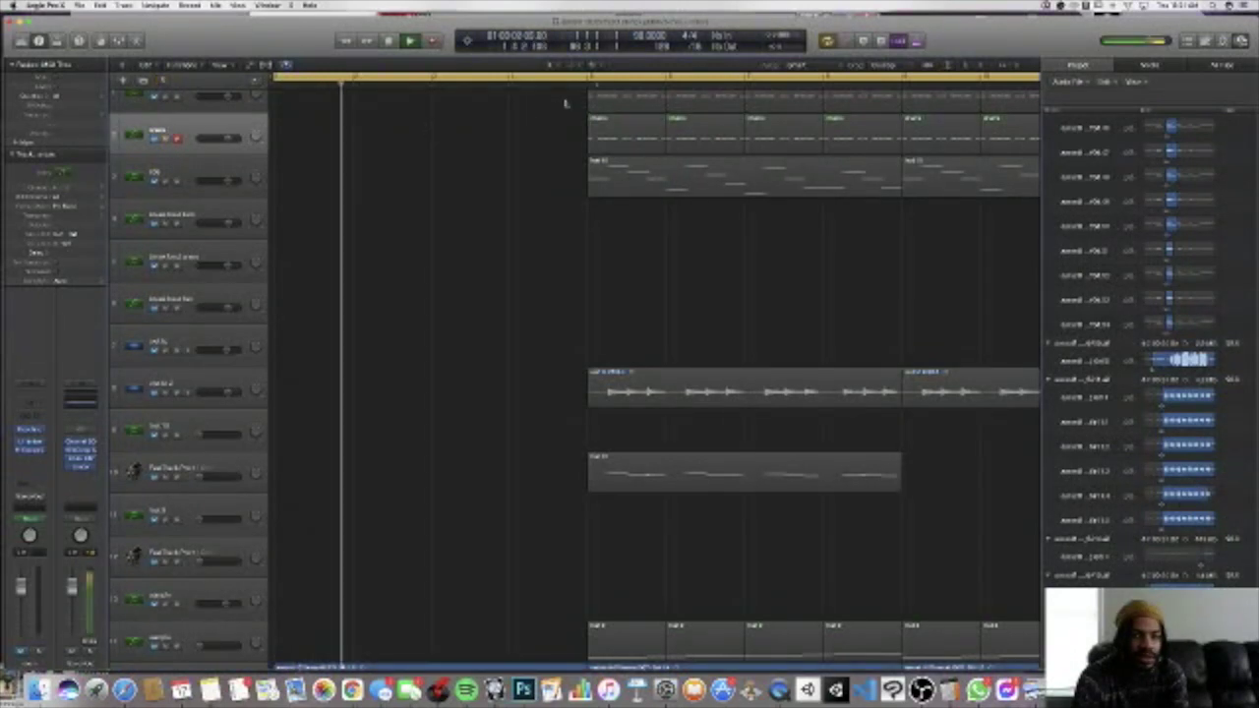
{"action": "scroll", "coordinate": [384, 125], "scroll_direction": "down", "scroll_amount": 5}
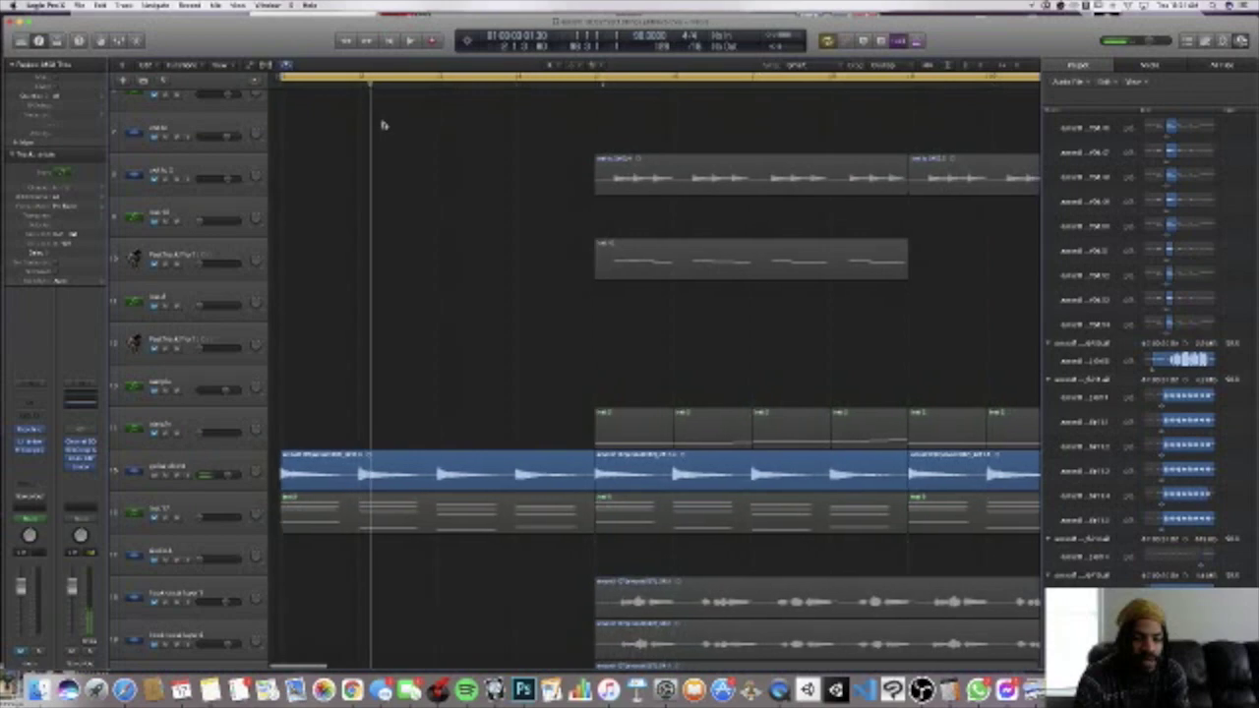
{"action": "key", "text": "space"}
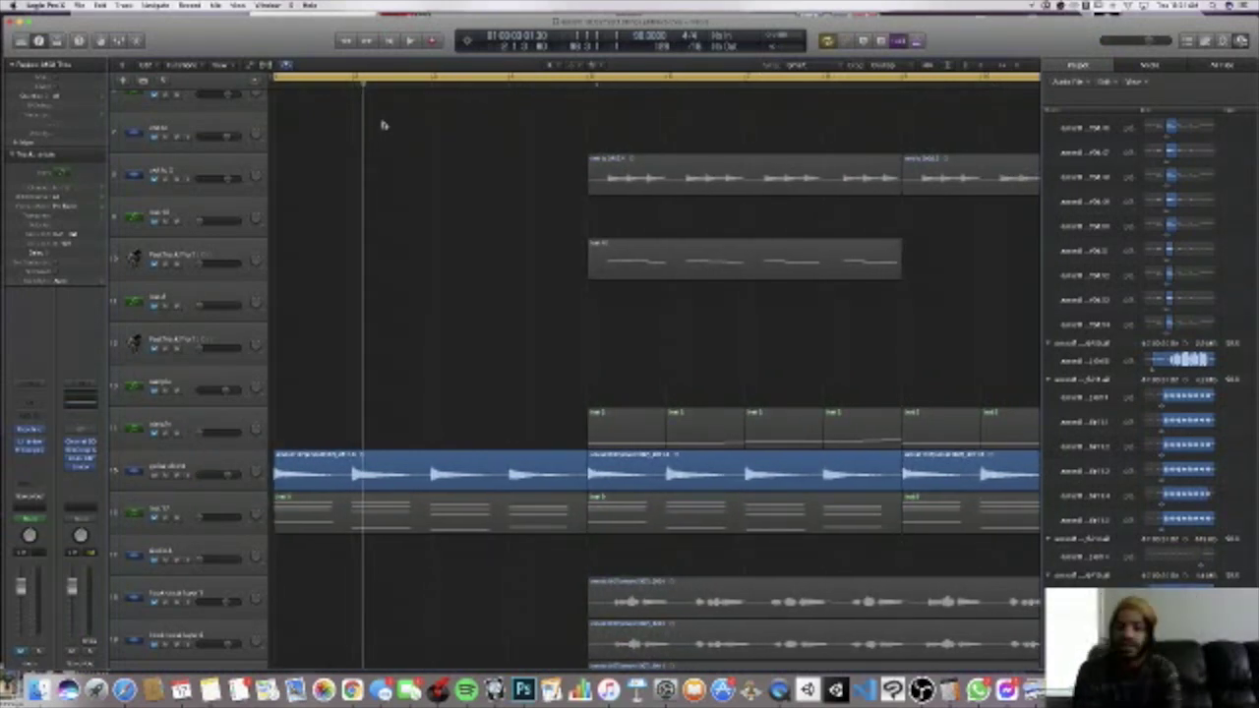
{"action": "scroll", "coordinate": [236, 413], "scroll_direction": "up", "scroll_amount": 1}
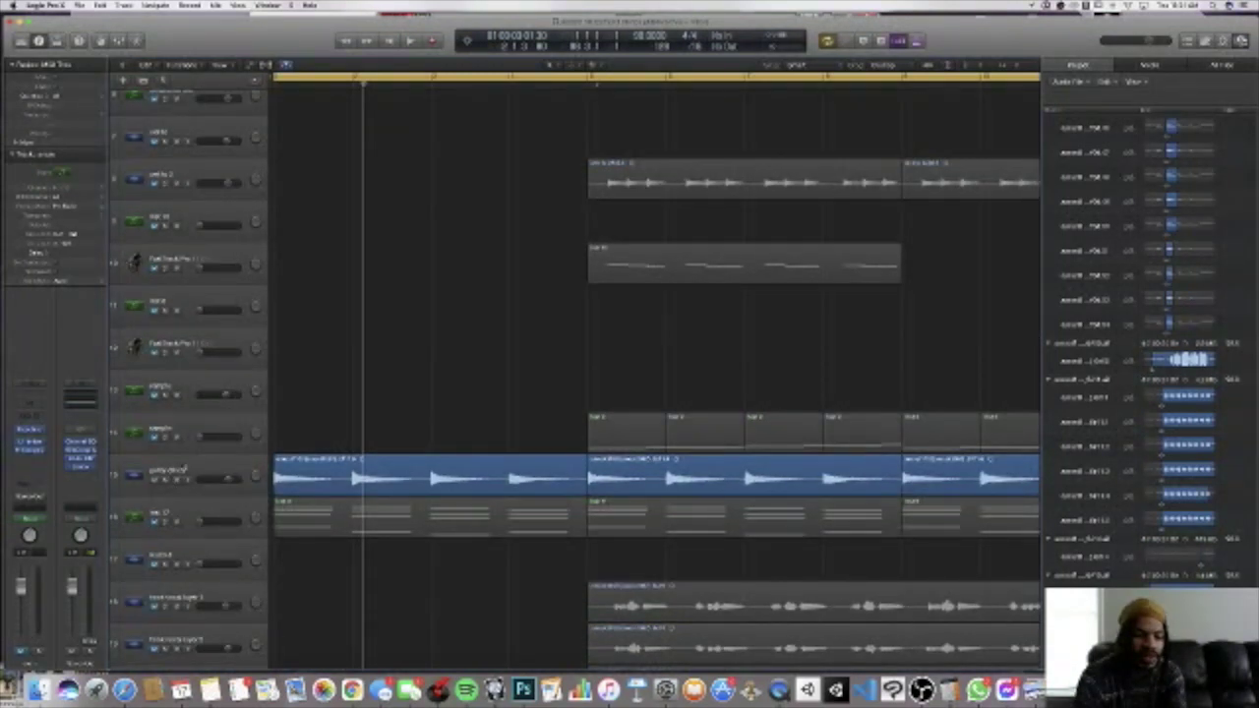
- Solo the guitar chord track and play it from the beginning of the song
{"action": "left_click", "coordinate": [181, 473]}
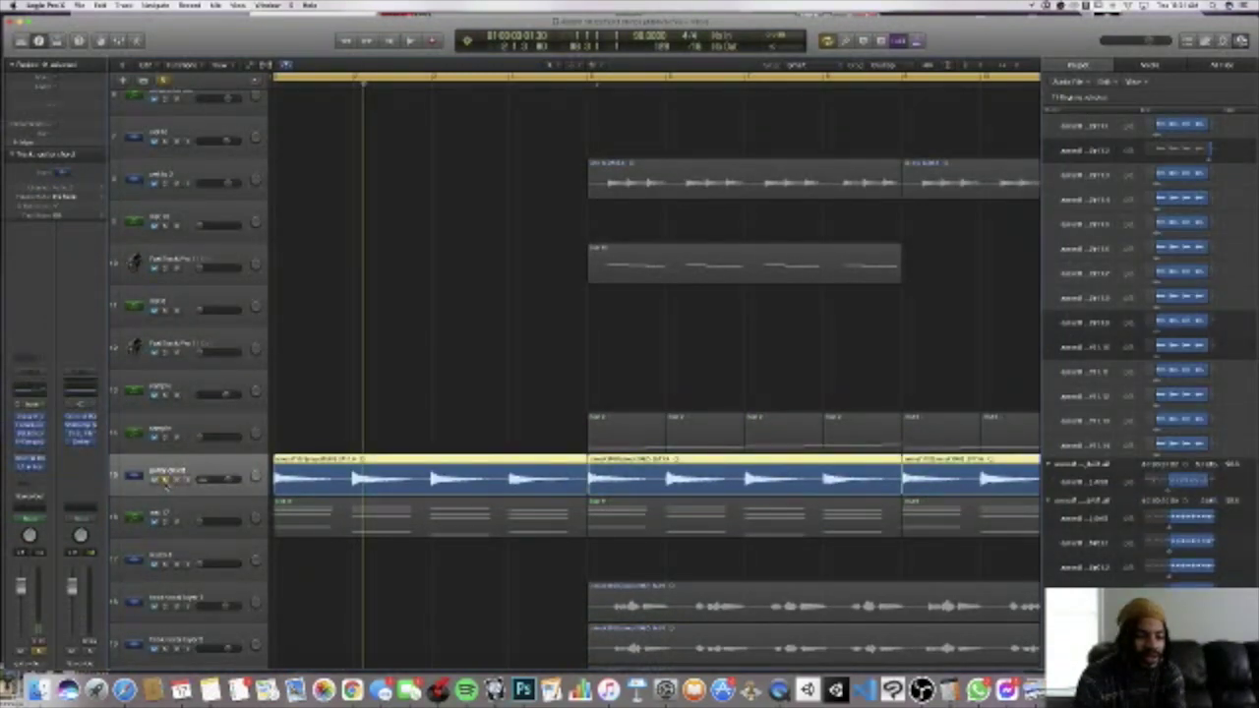
{"action": "key", "text": "Return"}
{"action": "key", "text": "space"}
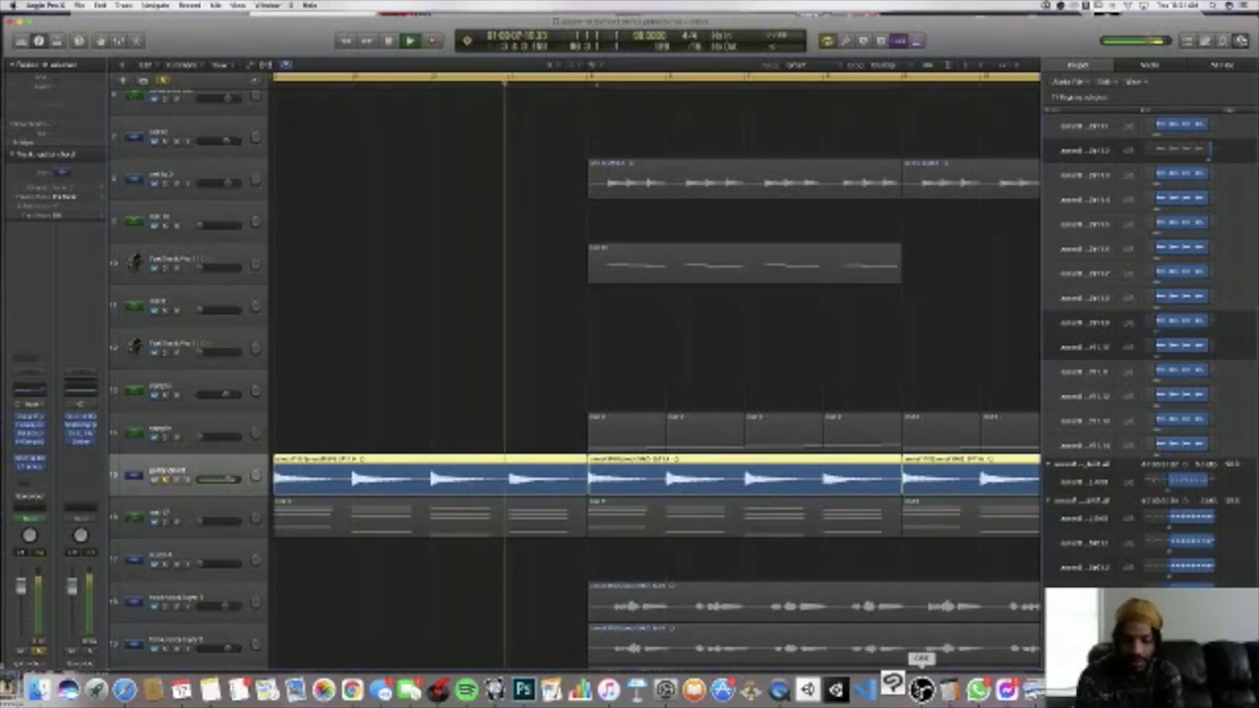
- Switch to OBS to check the audio input level during playback, and return to the Logic Pro project
{"action": "left_click", "coordinate": [922, 689]}
{"action": "right_click", "coordinate": [921, 688]}
{"action": "key", "text": "Escape"}
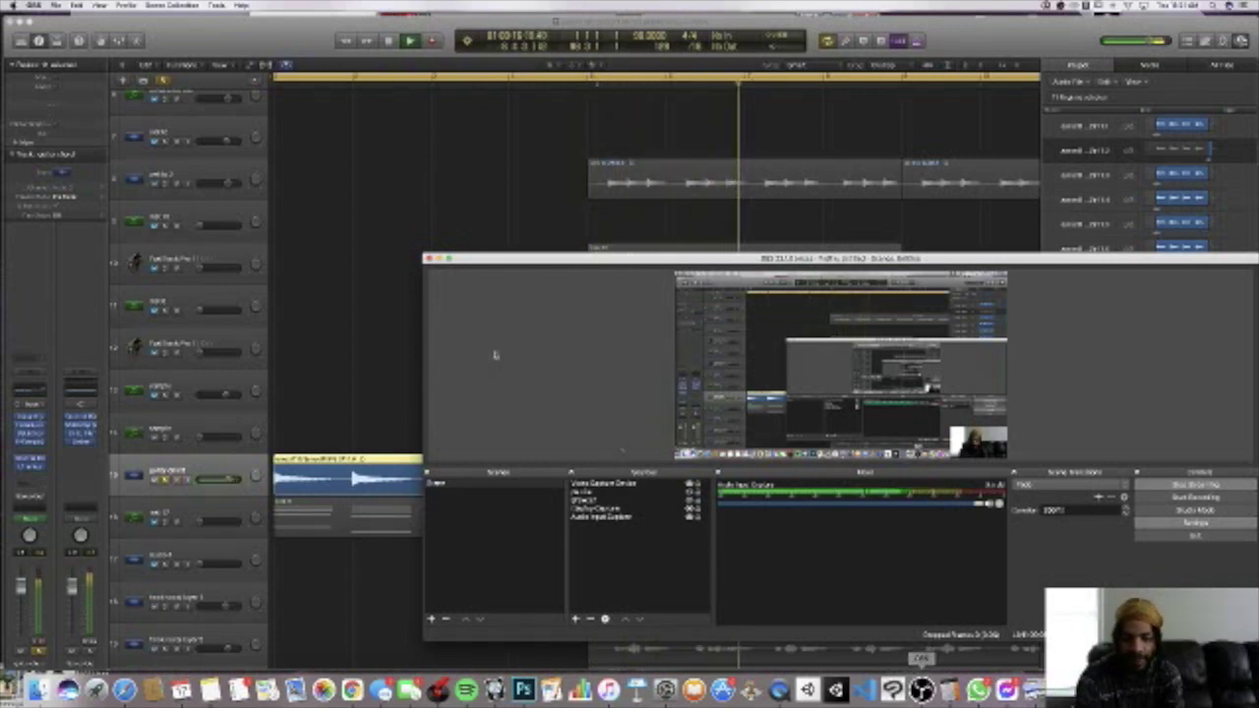
{"action": "left_click", "coordinate": [351, 188]}
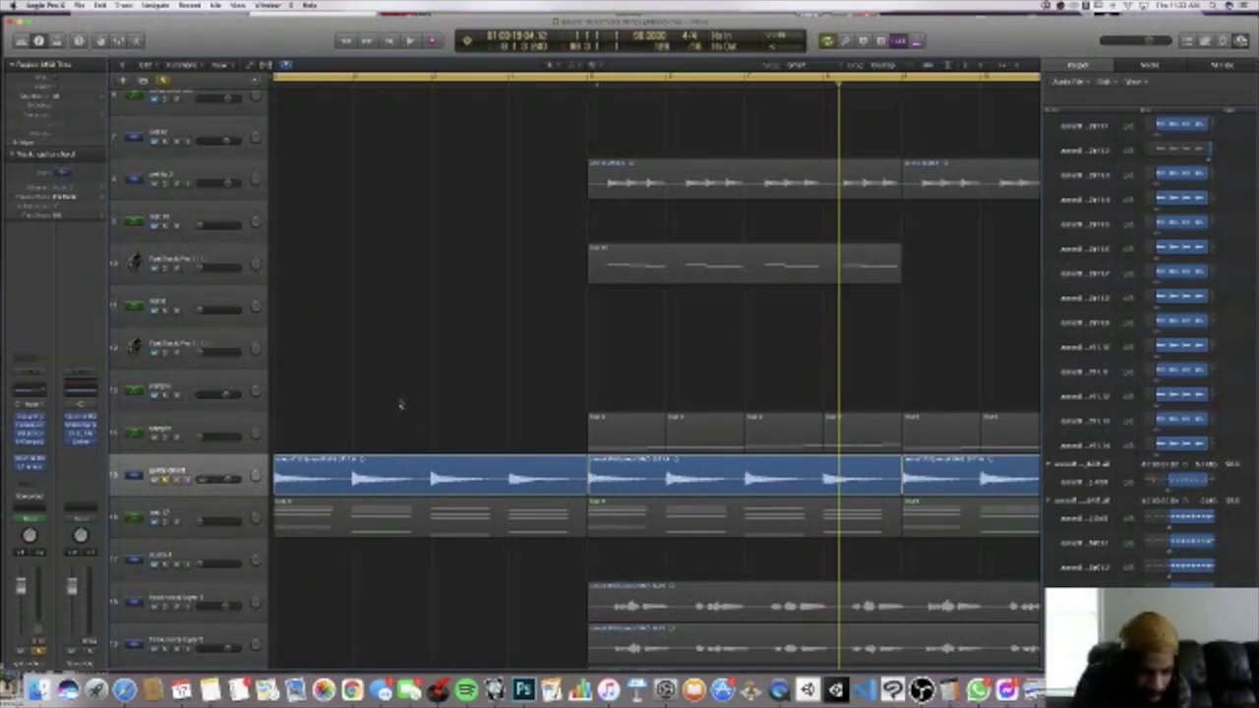
- Select the first guitar chord region and replay the soloed track from the beginning of the song
{"action": "scroll", "coordinate": [400, 405], "scroll_direction": "down", "scroll_amount": 10}
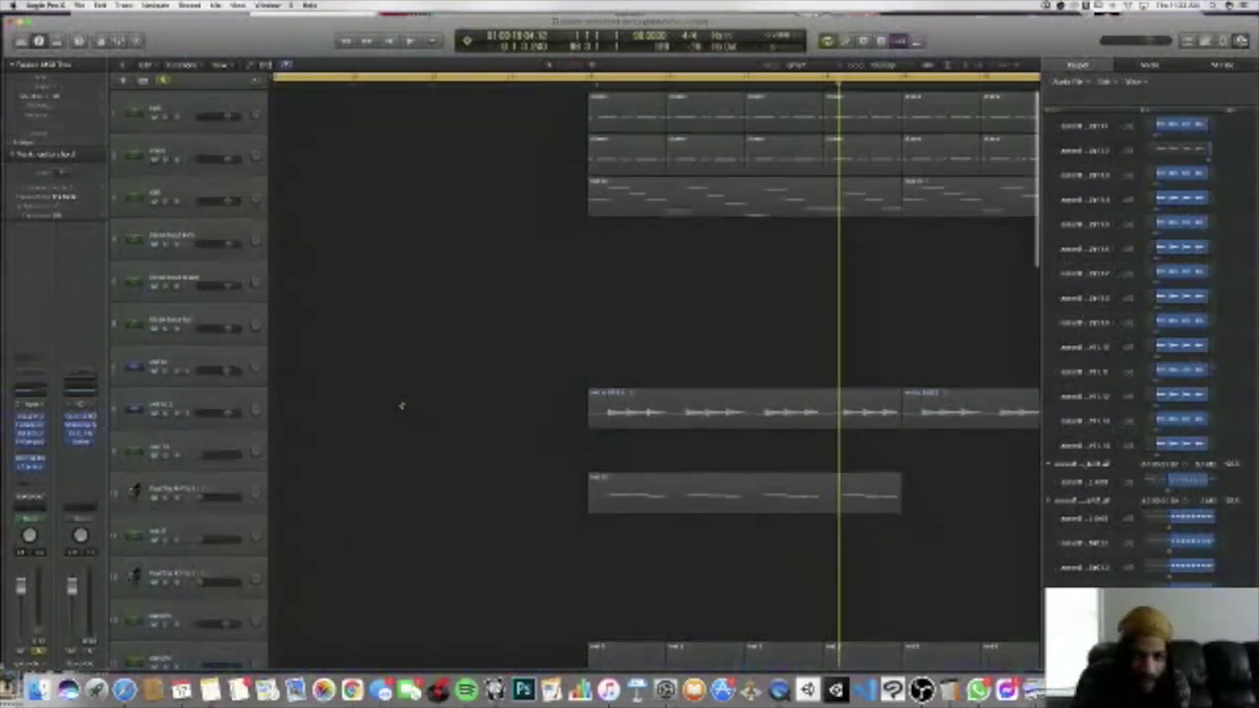
{"action": "left_click", "coordinate": [668, 192]}
{"action": "scroll", "coordinate": [668, 192], "scroll_direction": "down", "scroll_amount": 5}
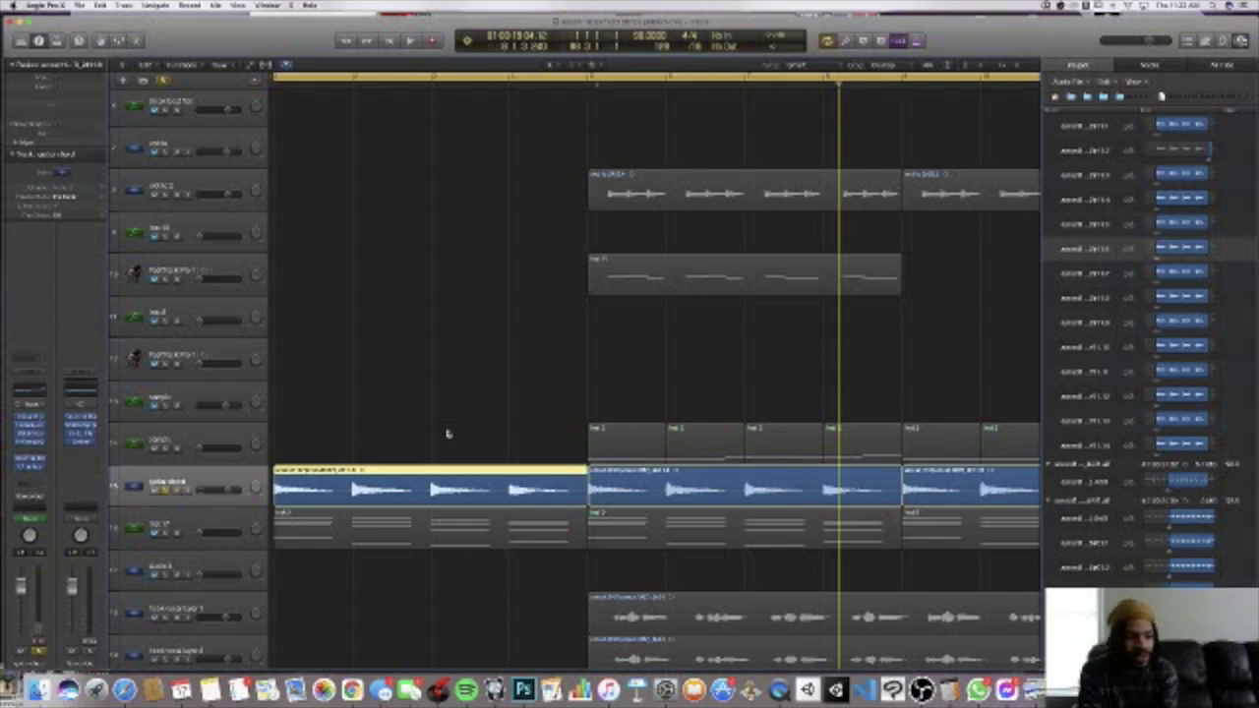
{"action": "key", "text": "Return"}
{"action": "key", "text": "space"}
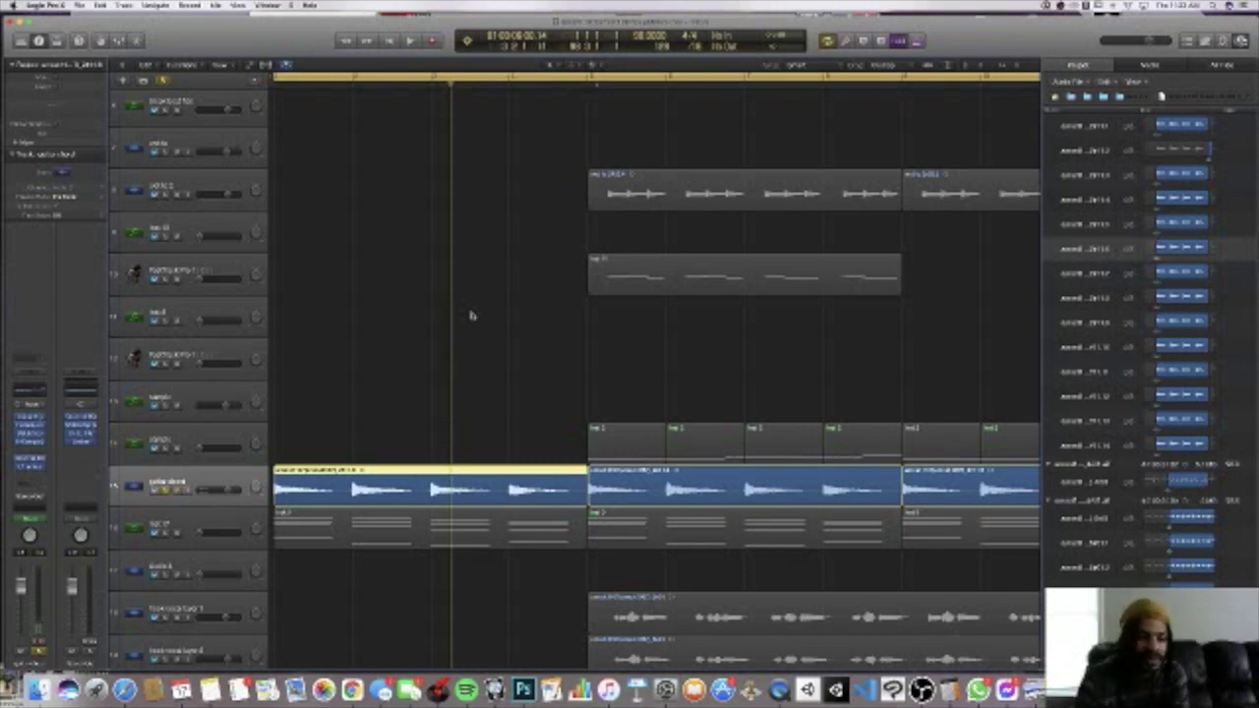
- Find the third-to-last instrument track in the track list, solo it and play it from bar 5, where its regions begin
{"action": "scroll", "coordinate": [471, 316], "scroll_direction": "down", "scroll_amount": 6}
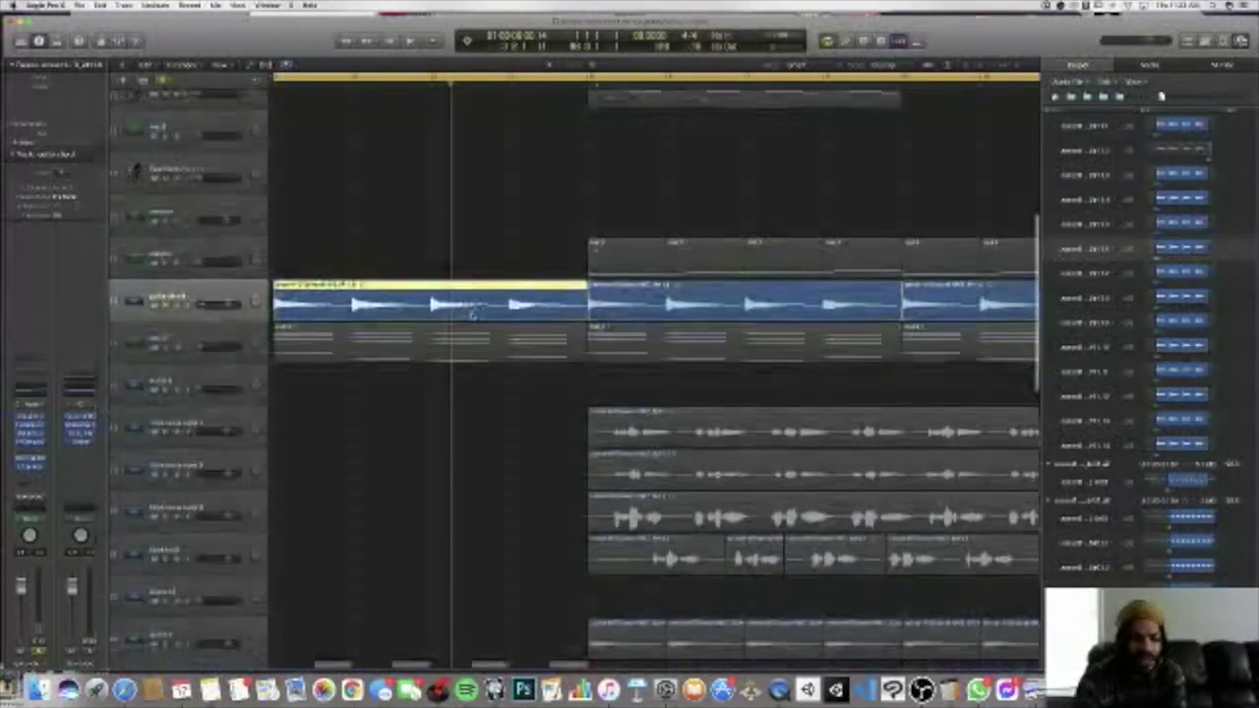
{"action": "scroll", "coordinate": [471, 316], "scroll_direction": "down", "scroll_amount": 15}
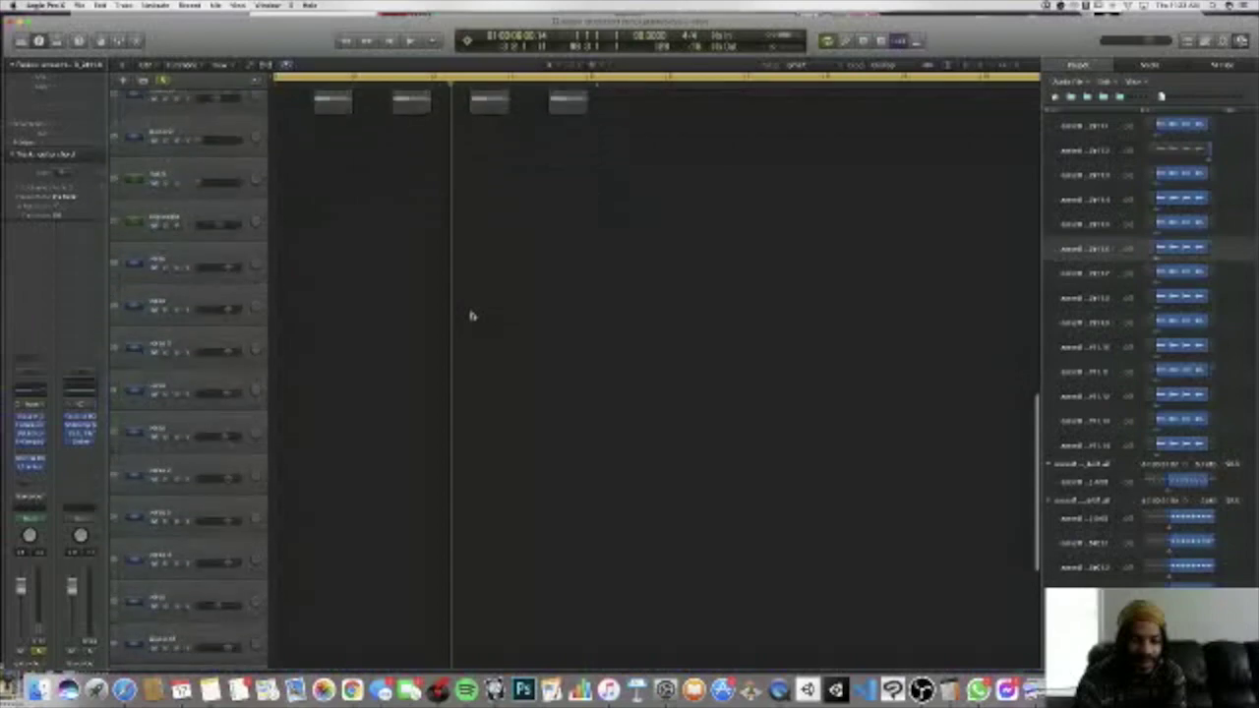
{"action": "scroll", "coordinate": [471, 315], "scroll_direction": "down", "scroll_amount": 10}
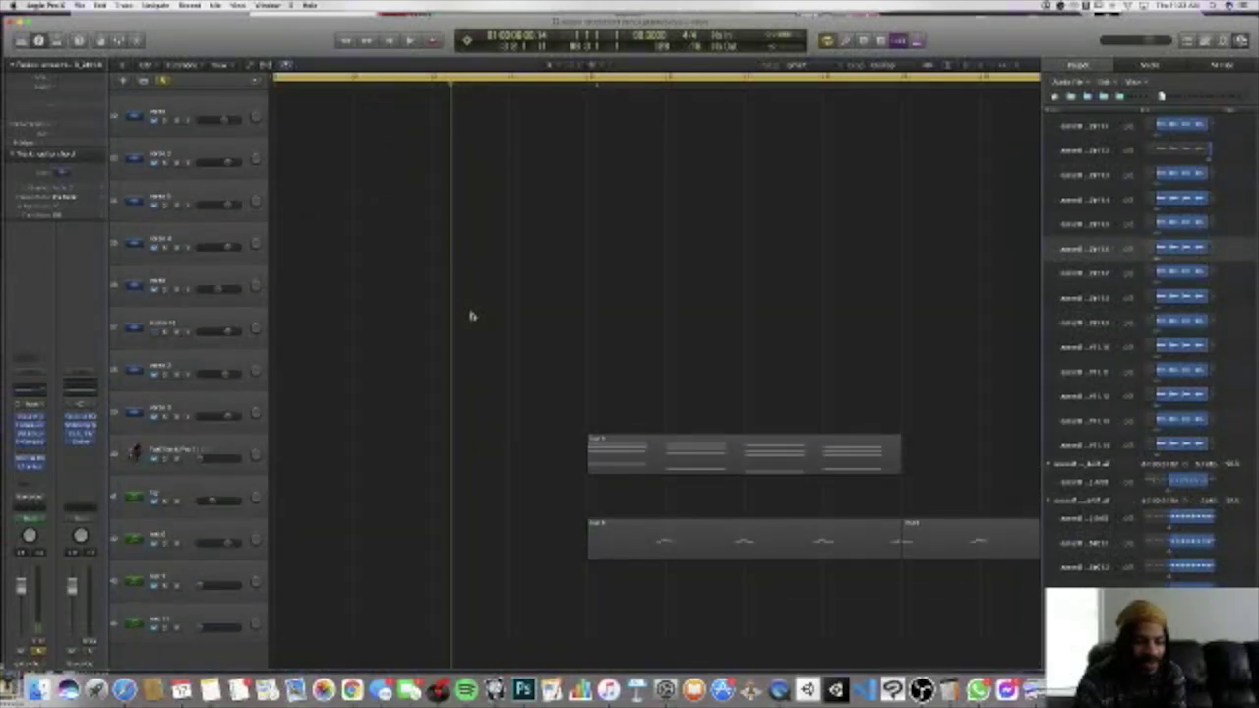
{"action": "scroll", "coordinate": [424, 427], "scroll_direction": "right", "scroll_amount": 1}
{"action": "scroll", "coordinate": [419, 420], "scroll_direction": "up", "scroll_amount": 1}
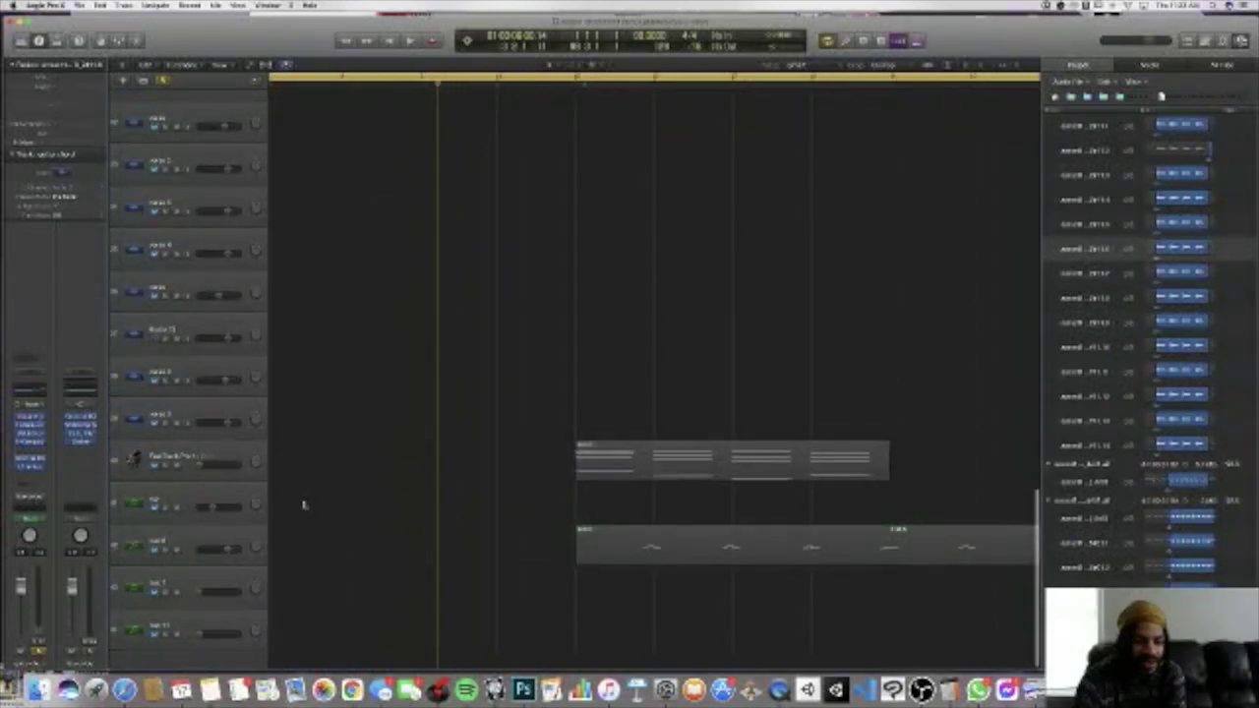
{"action": "key", "text": "Return"}
{"action": "key", "text": "space"}
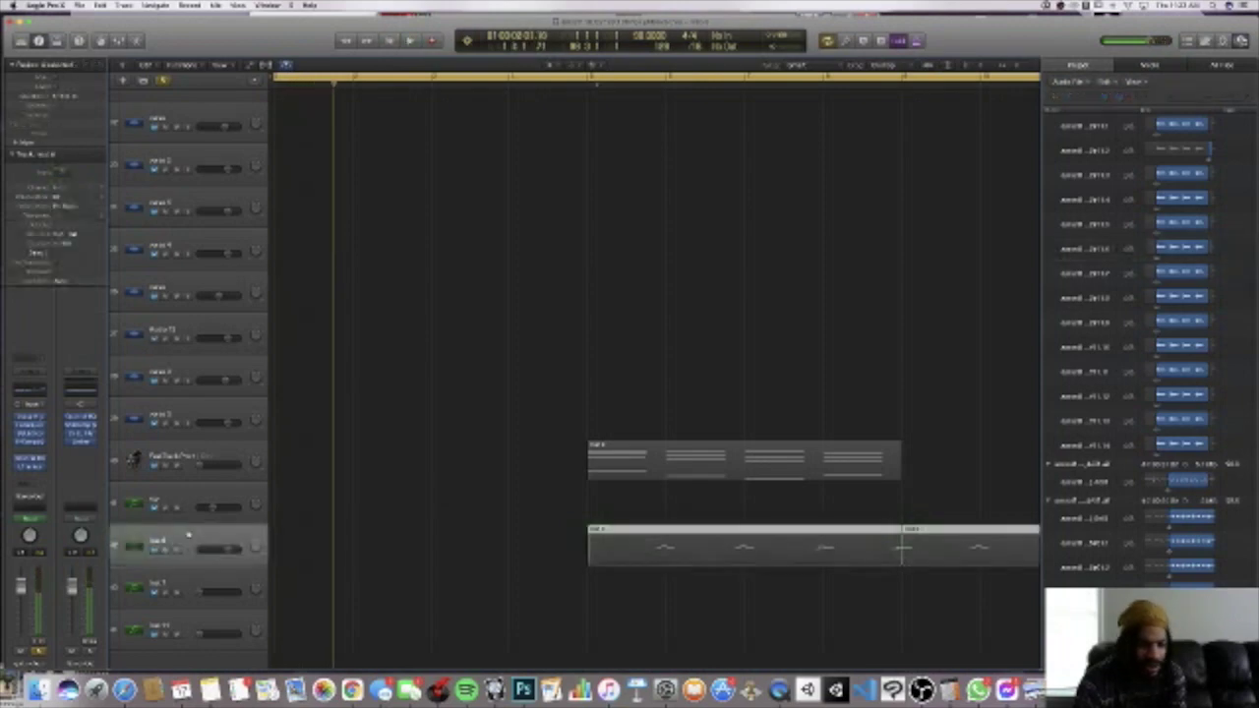
{"action": "left_click", "coordinate": [190, 537]}
{"action": "left_click", "coordinate": [165, 552]}
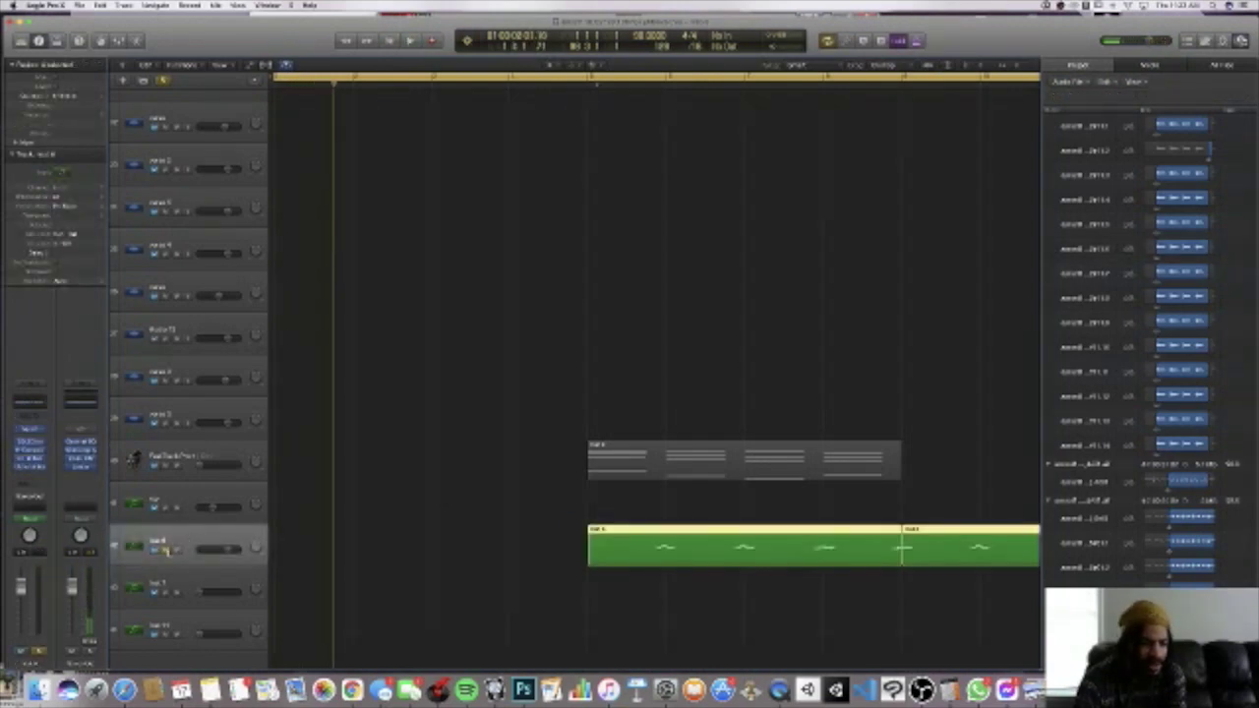
{"action": "key", "text": "Return"}
{"action": "key", "text": "space"}
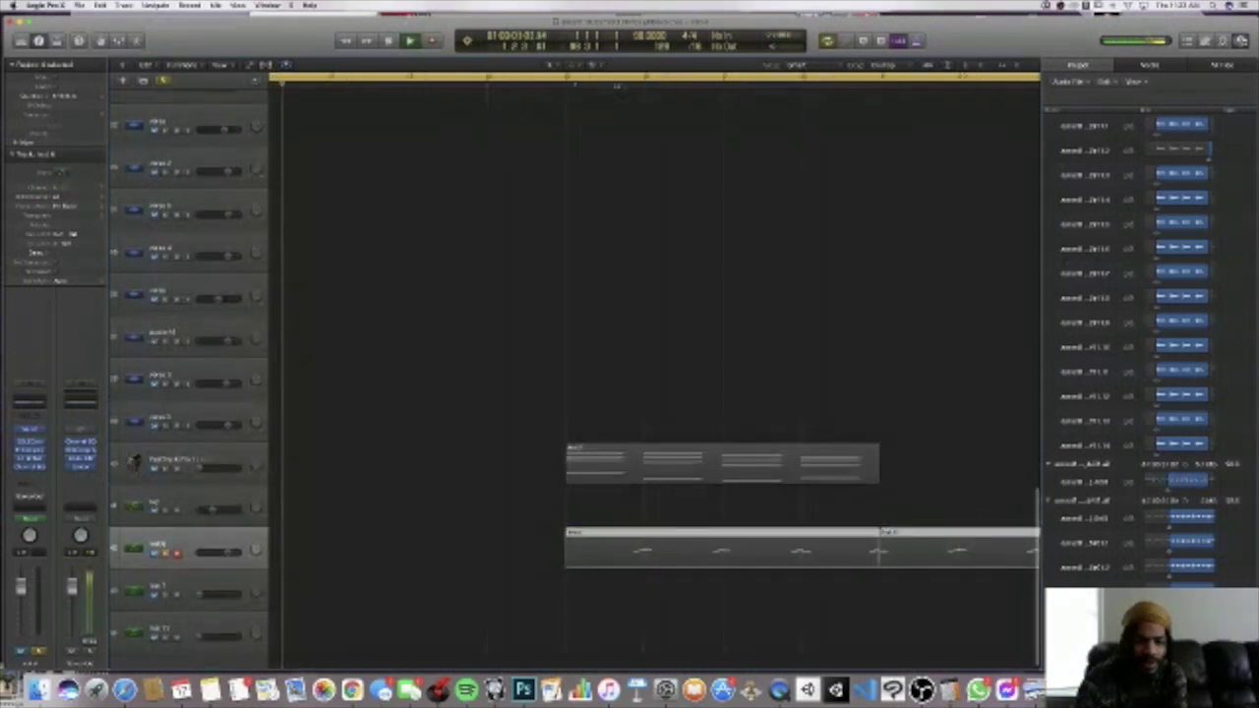
{"action": "left_click", "coordinate": [599, 77]}
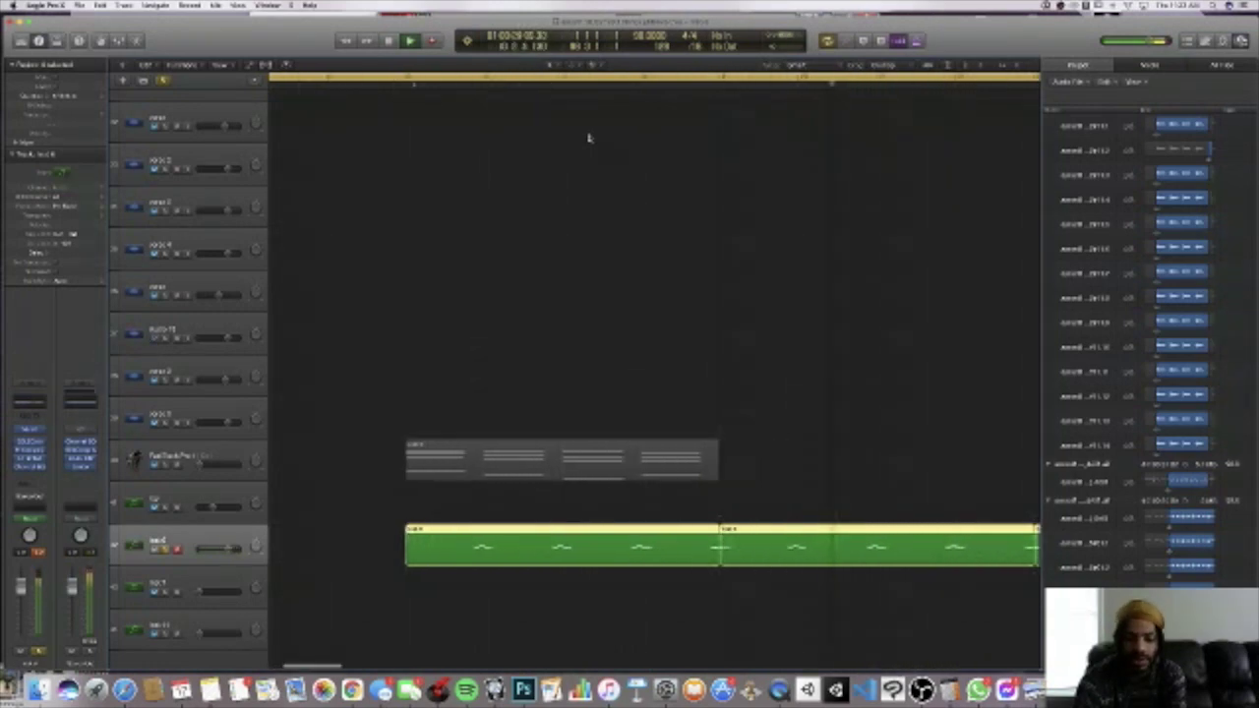
- Stop playback, return to the drum tracks that head the track list, clear the solos and turn off cycle mode
{"action": "scroll", "coordinate": [588, 138], "scroll_direction": "up", "scroll_amount": 10}
{"action": "scroll", "coordinate": [588, 138], "scroll_direction": "up", "scroll_amount": 10}
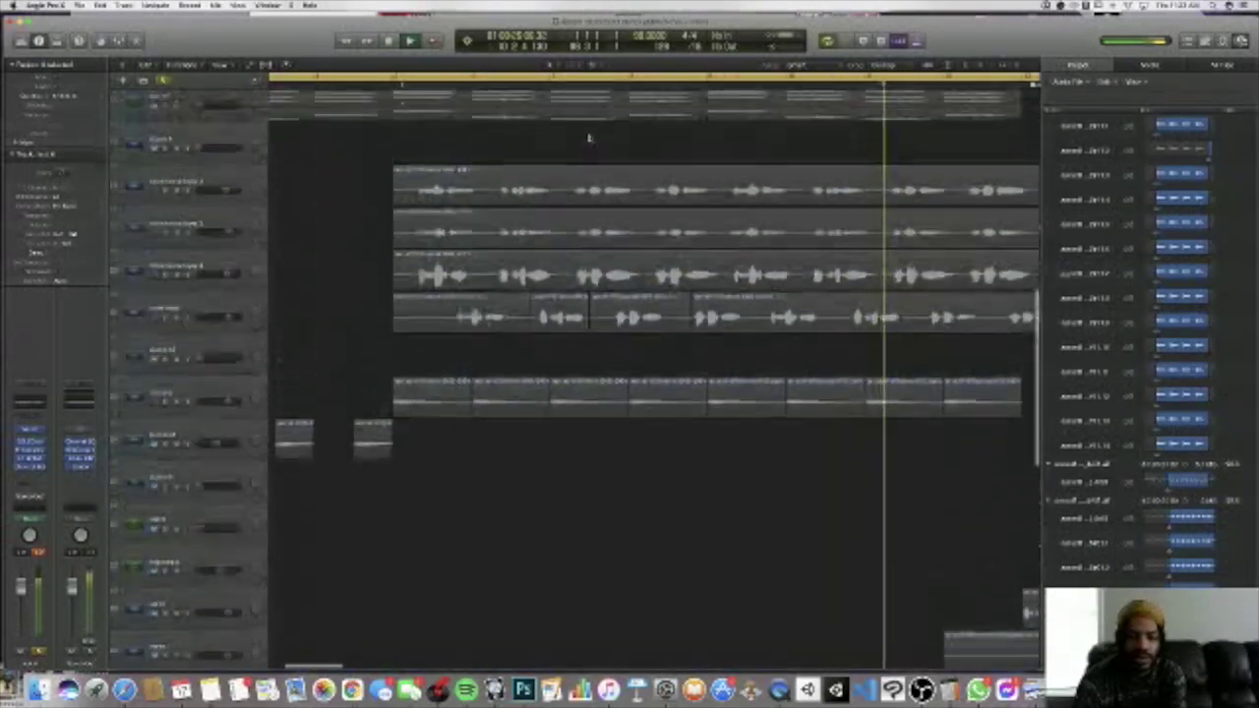
{"action": "scroll", "coordinate": [589, 138], "scroll_direction": "up", "scroll_amount": 10}
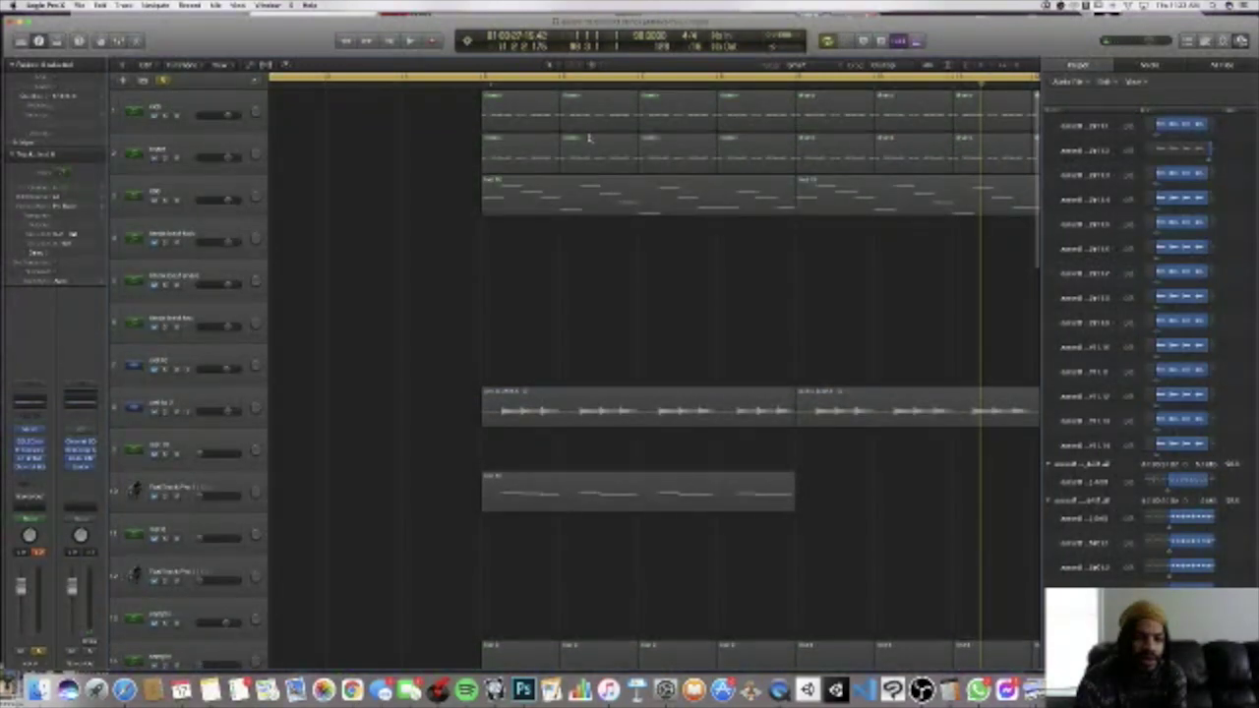
{"action": "scroll", "coordinate": [588, 138], "scroll_direction": "right", "scroll_amount": 2}
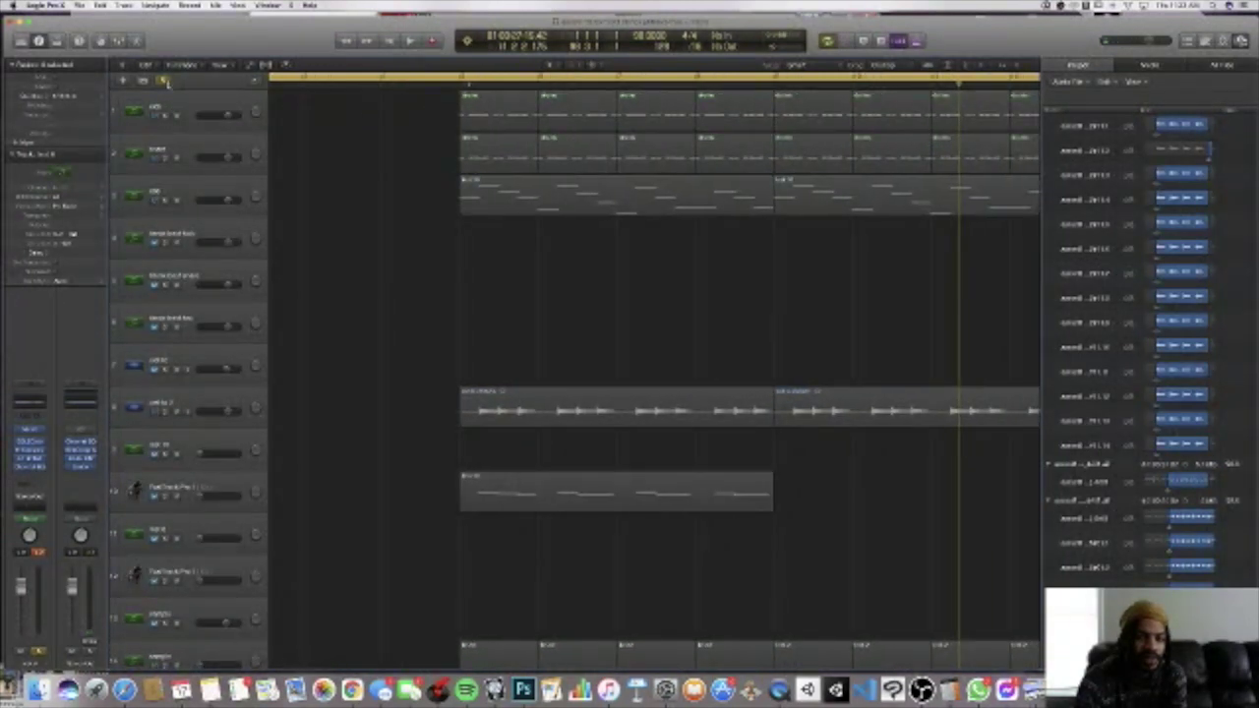
{"action": "key", "text": "super+a"}
{"action": "key", "text": "z"}
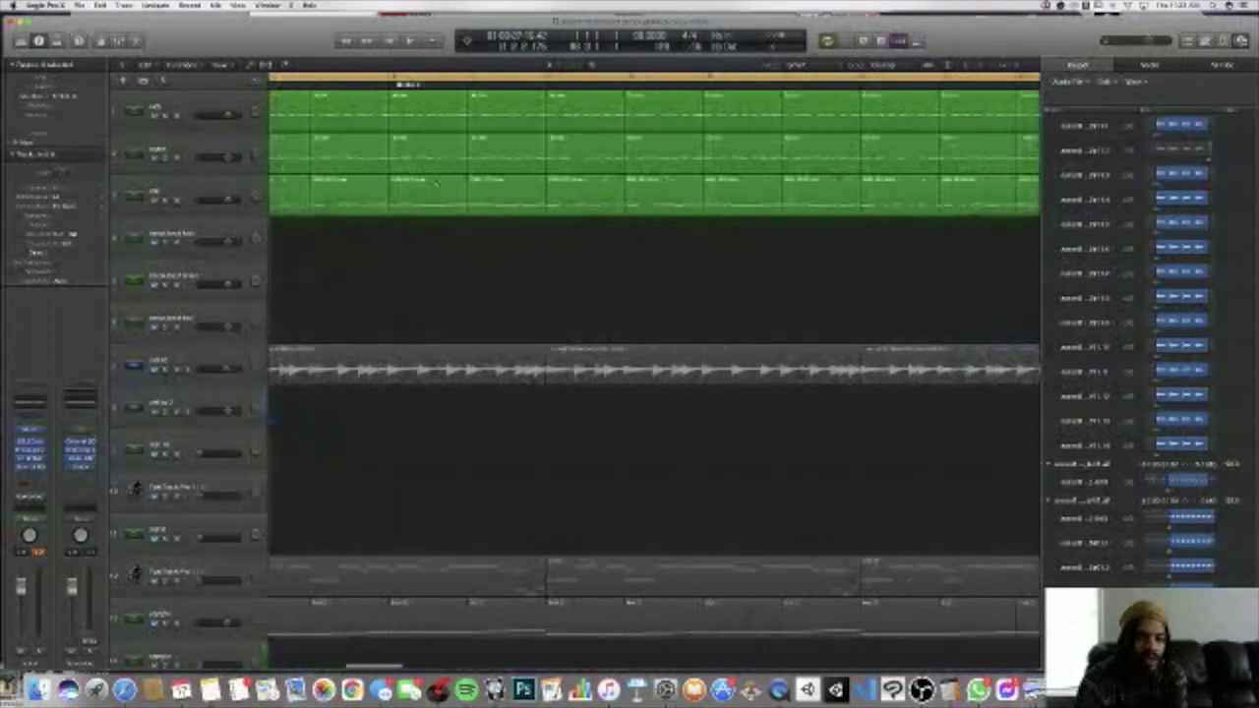
{"action": "key", "text": "c"}
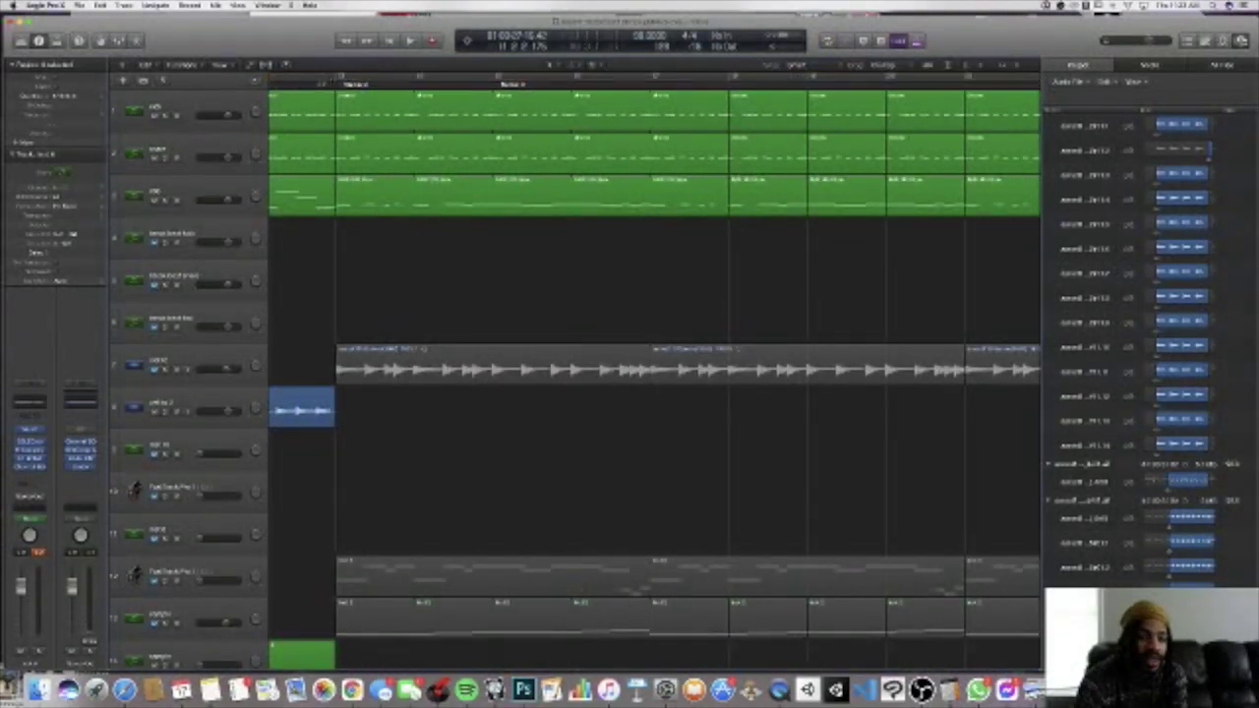
- Solo the sample track whose regions begin at bar 13 and play it from just before them
{"action": "key", "text": "Return"}
{"action": "scroll", "coordinate": [654, 377], "scroll_direction": "down", "scroll_amount": 10}
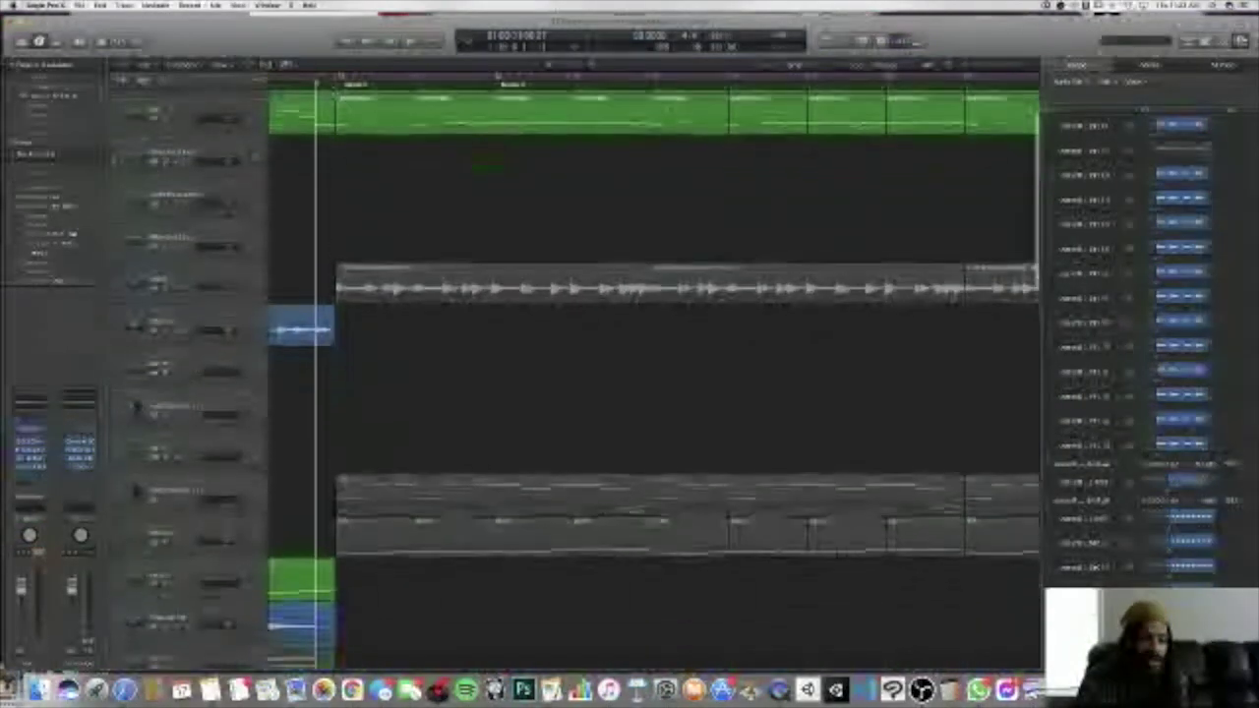
{"action": "scroll", "coordinate": [578, 378], "scroll_direction": "down", "scroll_amount": 1}
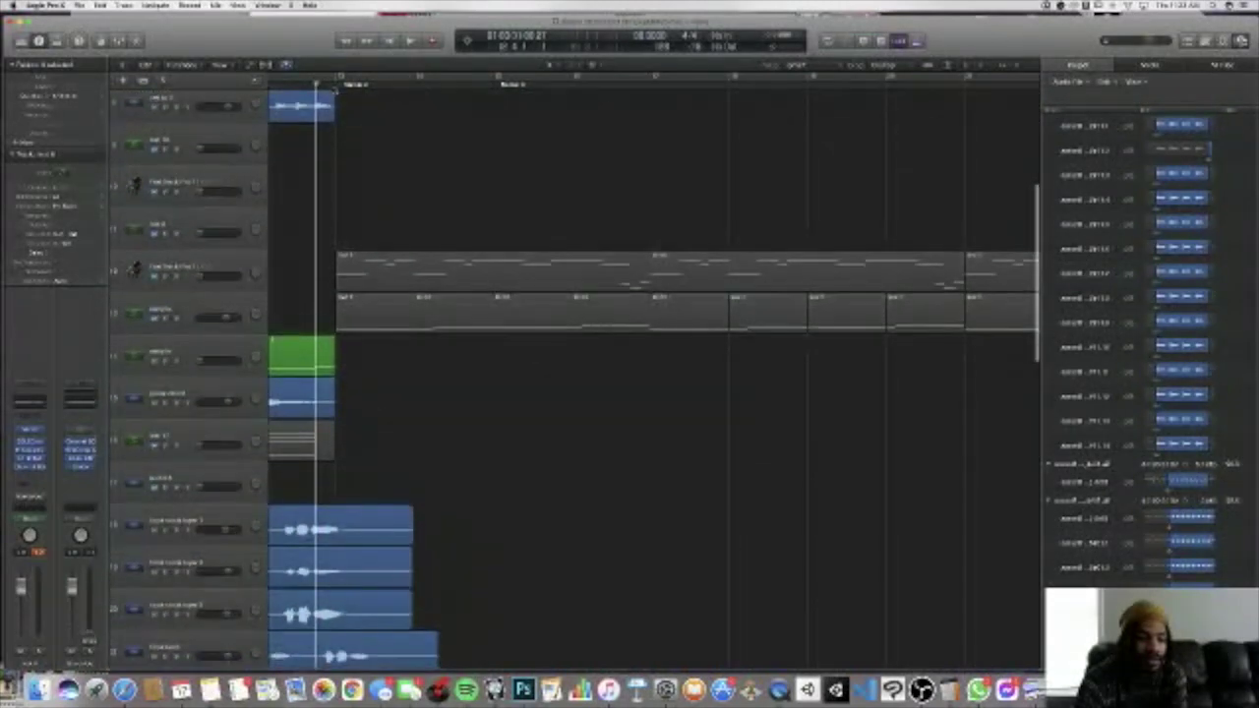
{"action": "left_click", "coordinate": [159, 325]}
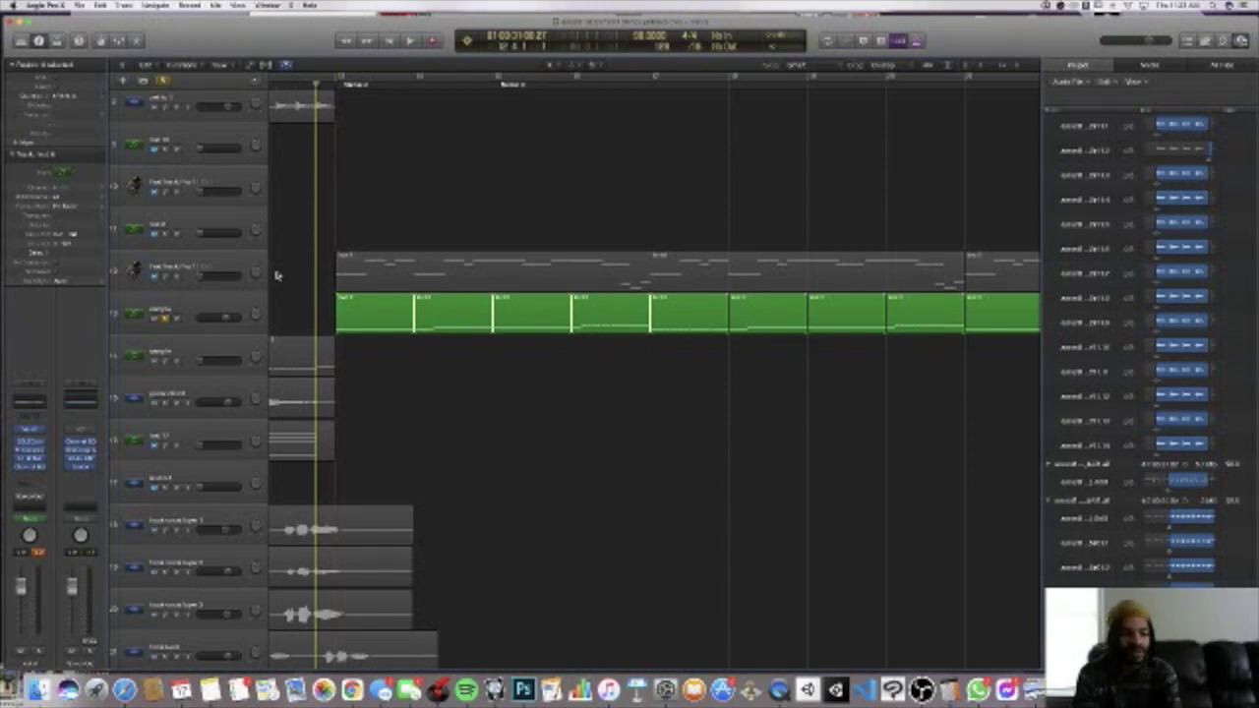
{"action": "key", "text": "space"}
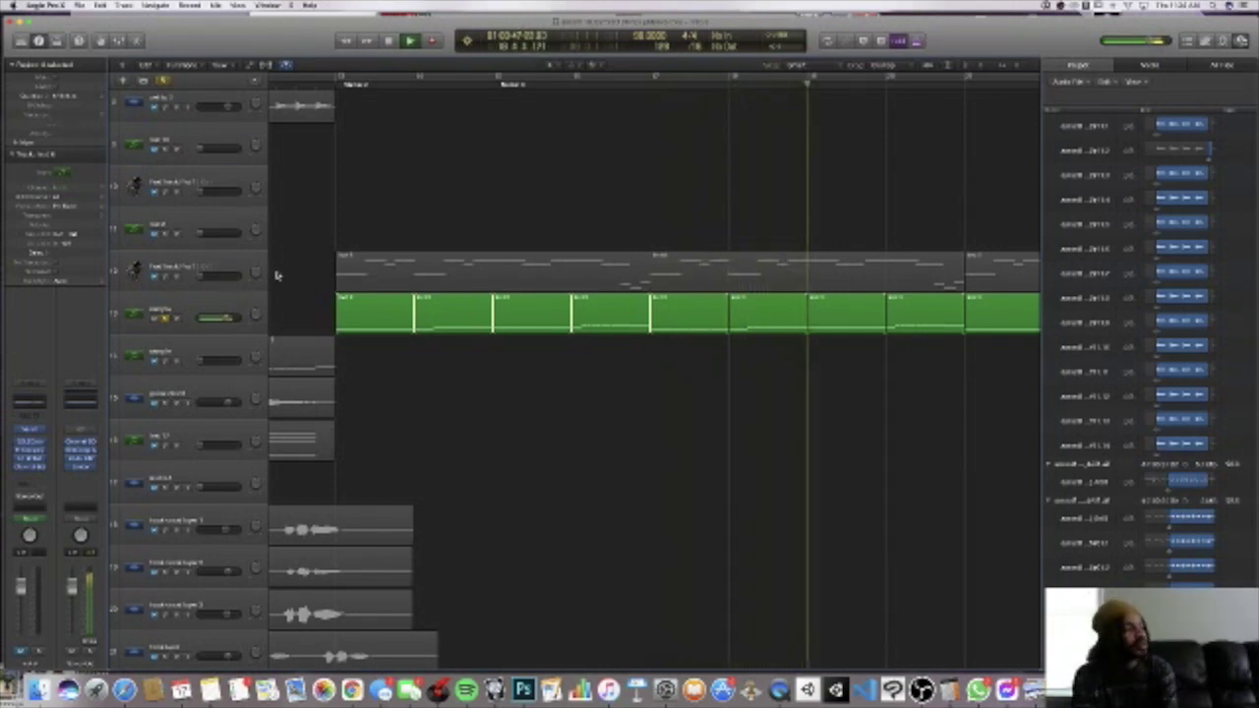
- Stop playback, solo the seventh track, whose audio regions begin at bar 13, and place the playhead at bar 12
{"action": "key", "text": "space"}
{"action": "scroll", "coordinate": [300, 261], "scroll_direction": "up", "scroll_amount": 5}
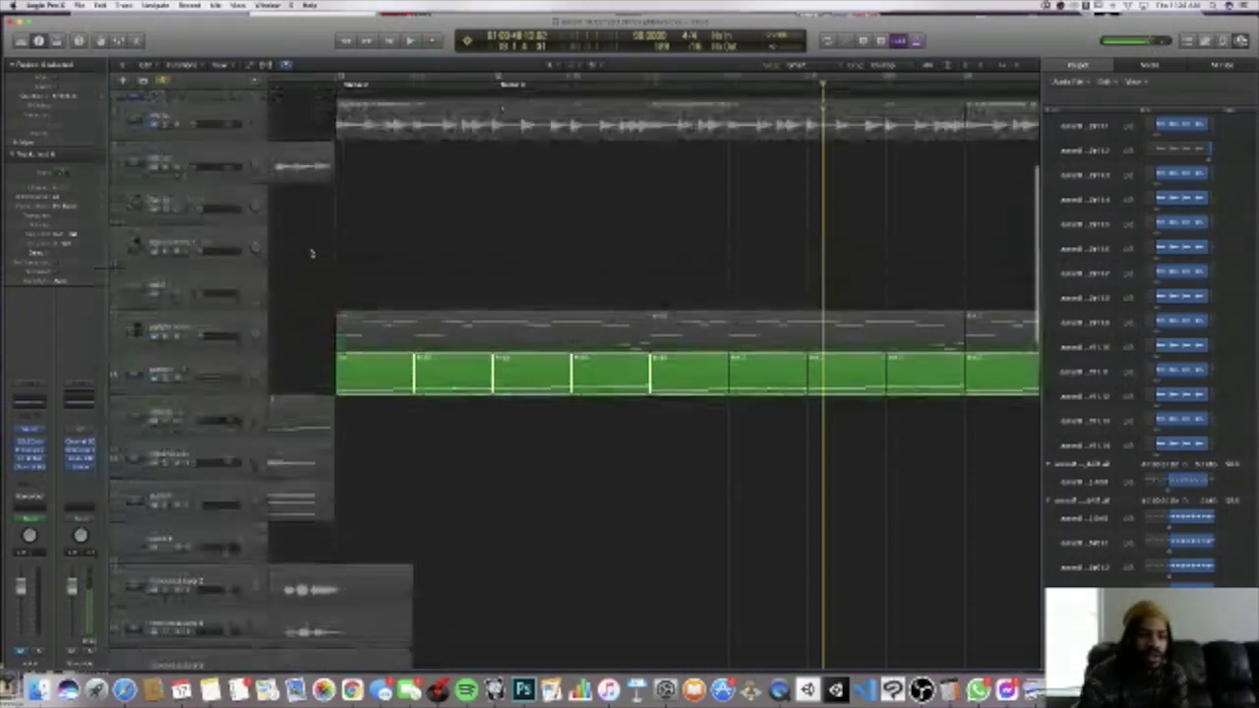
{"action": "left_click", "coordinate": [169, 236]}
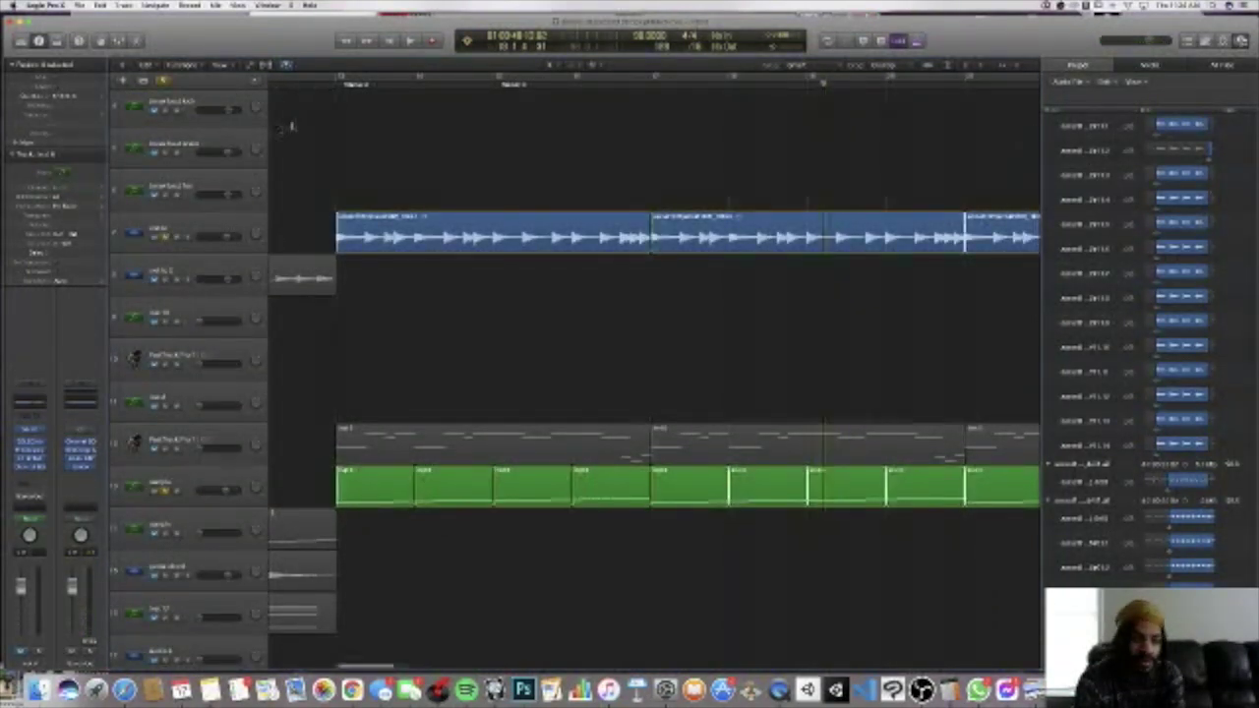
{"action": "scroll", "coordinate": [292, 124], "scroll_direction": "left", "scroll_amount": 2}
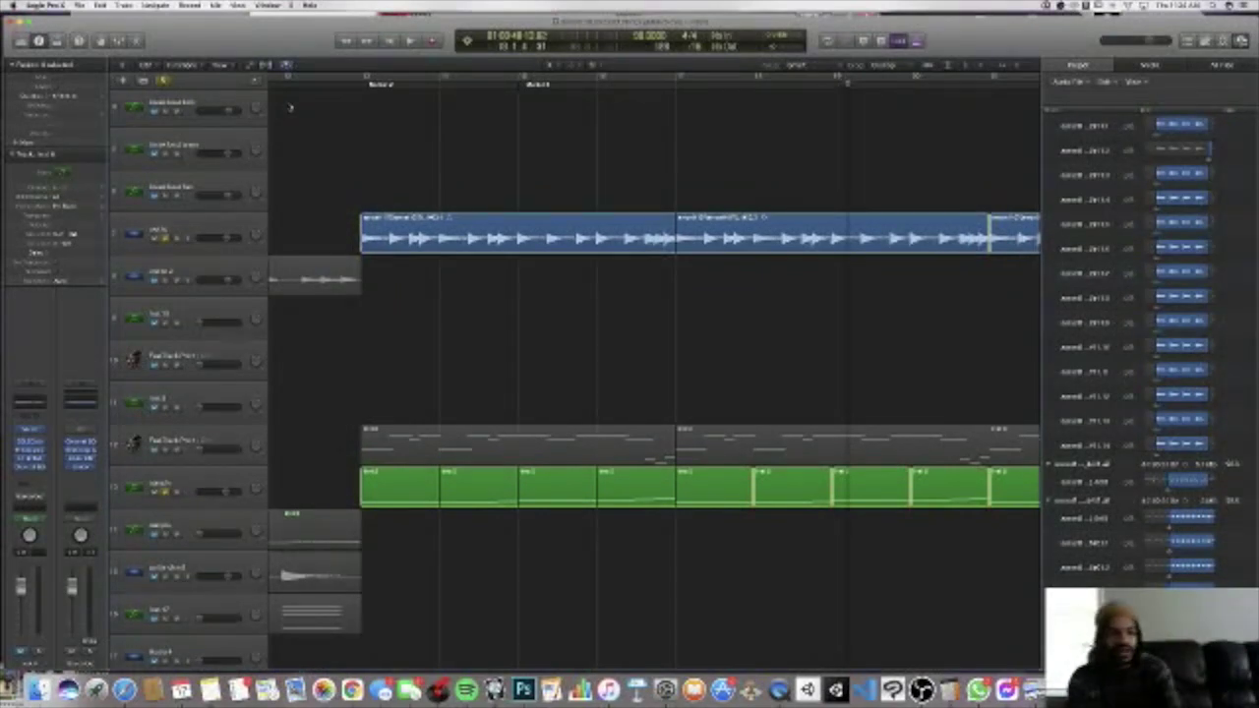
{"action": "left_click", "coordinate": [280, 84]}
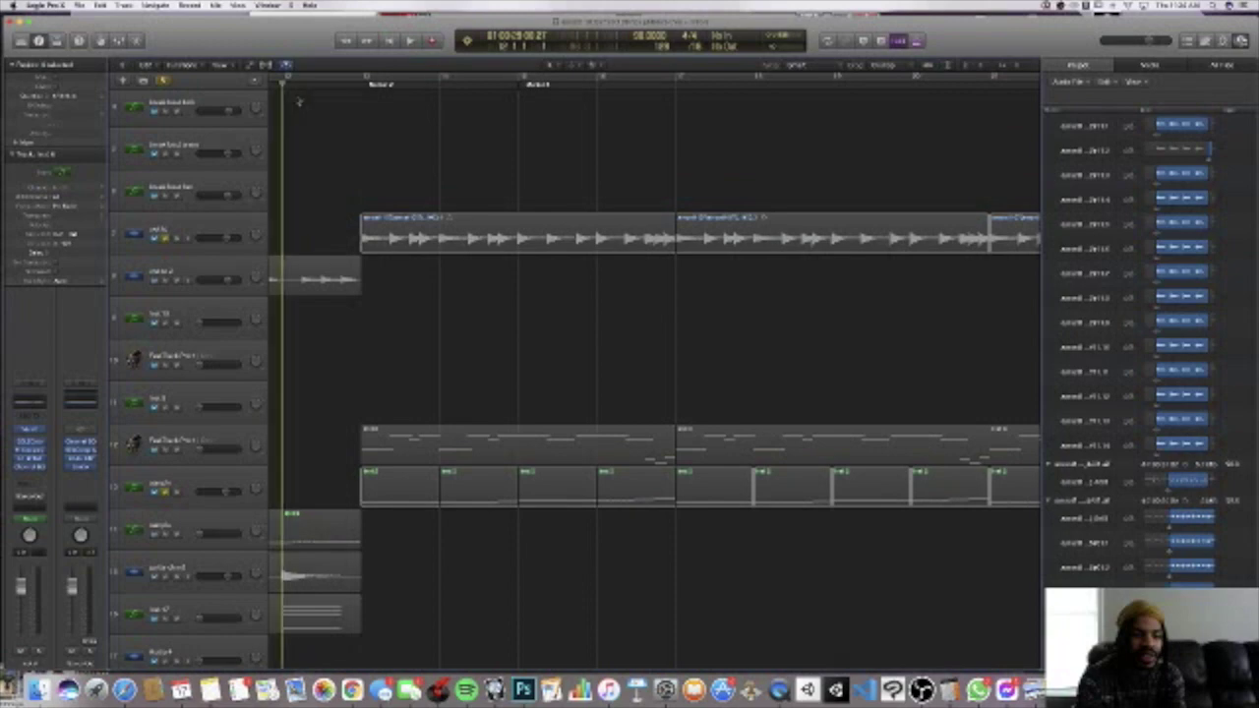
- Select the soloed seventh track and play it together with the soloed sample track from bar 12
{"action": "scroll", "coordinate": [299, 102], "scroll_direction": "left", "scroll_amount": 4}
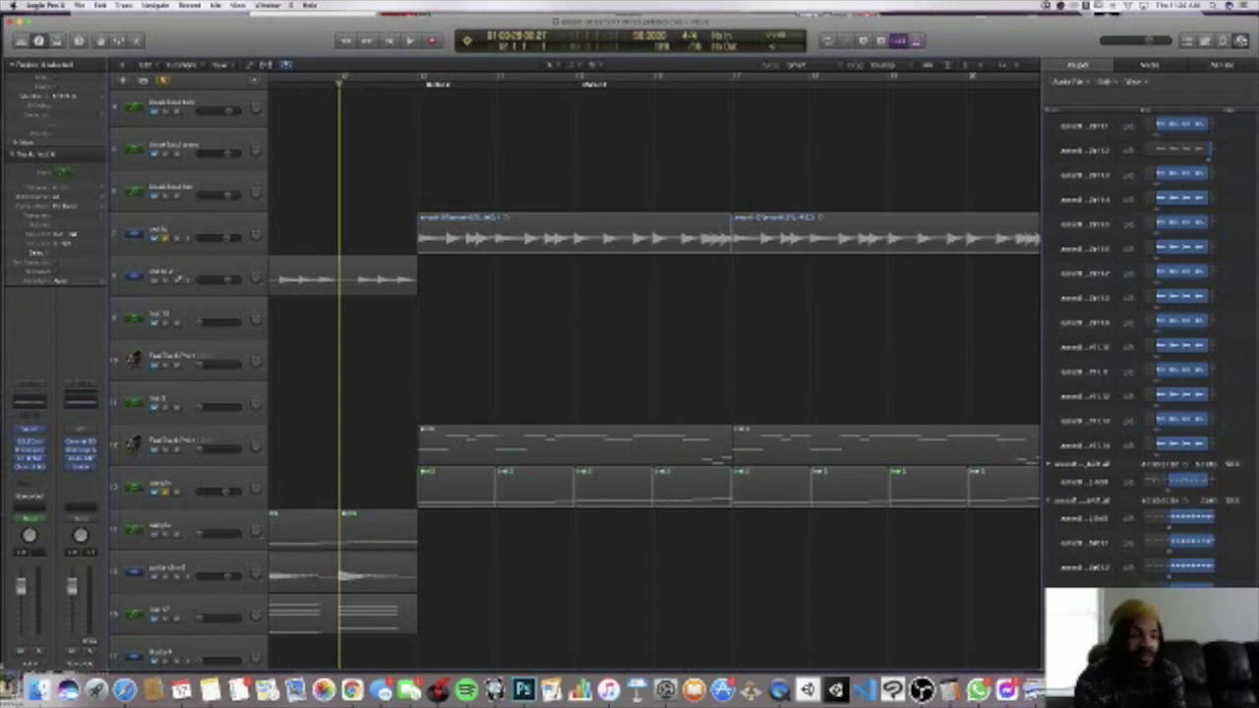
{"action": "scroll", "coordinate": [654, 373], "scroll_direction": "right", "scroll_amount": 10}
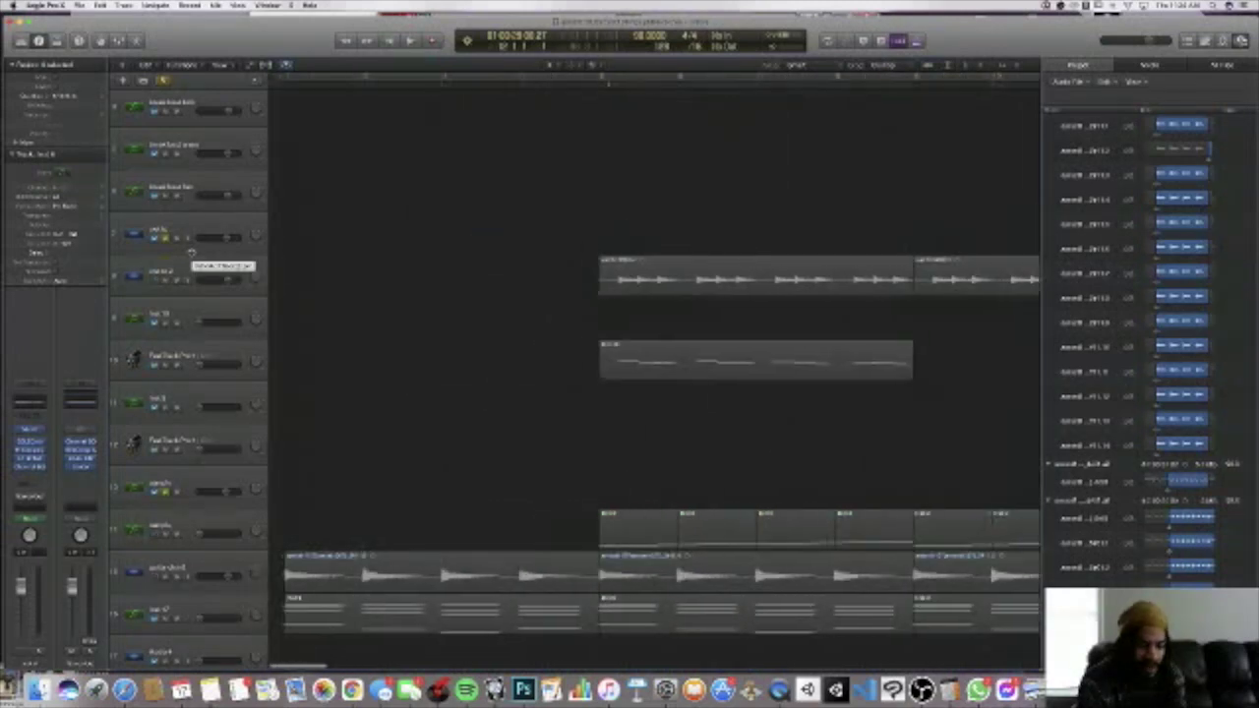
{"action": "scroll", "coordinate": [197, 251], "scroll_direction": "right", "scroll_amount": 10}
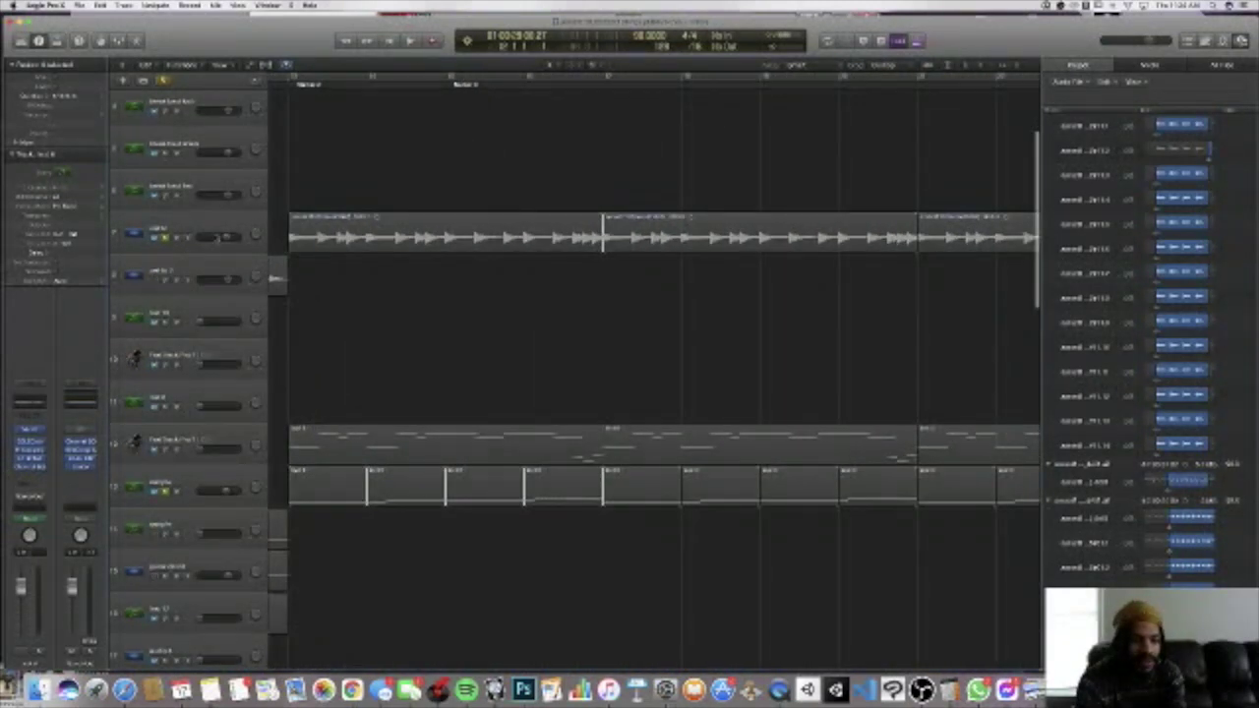
{"action": "left_click", "coordinate": [213, 230]}
{"action": "scroll", "coordinate": [285, 234], "scroll_direction": "left", "scroll_amount": 10}
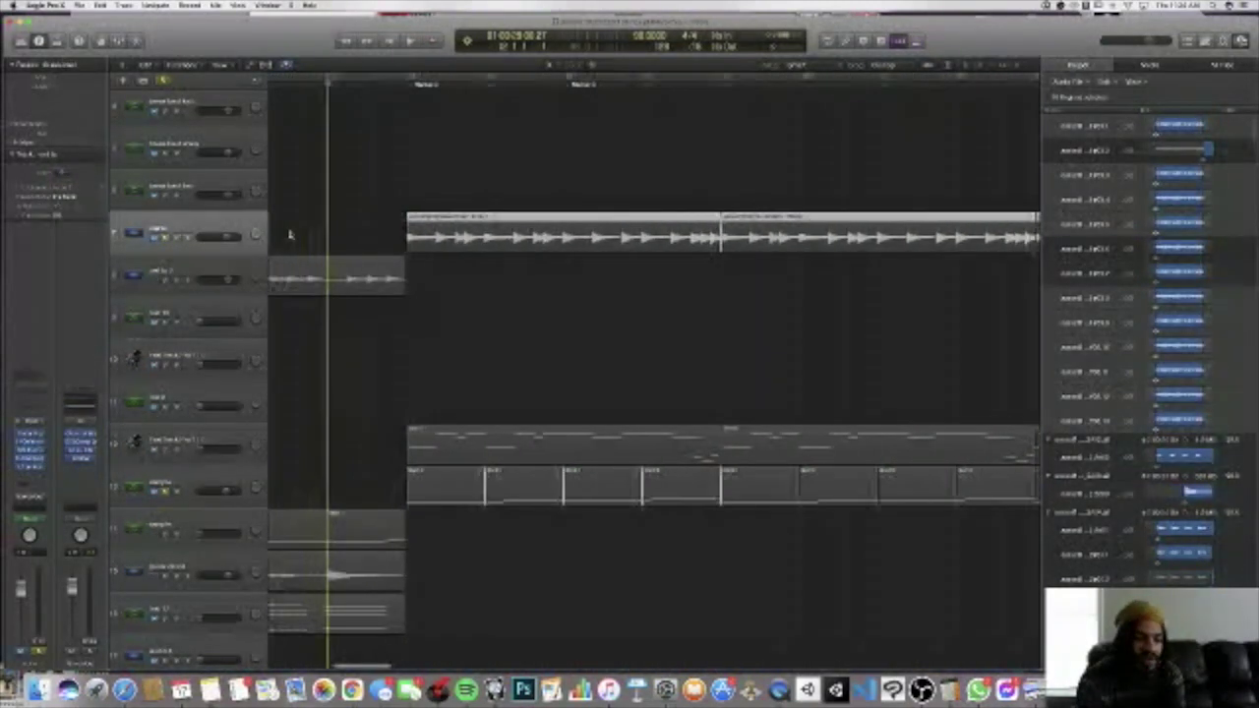
{"action": "key", "text": "space"}
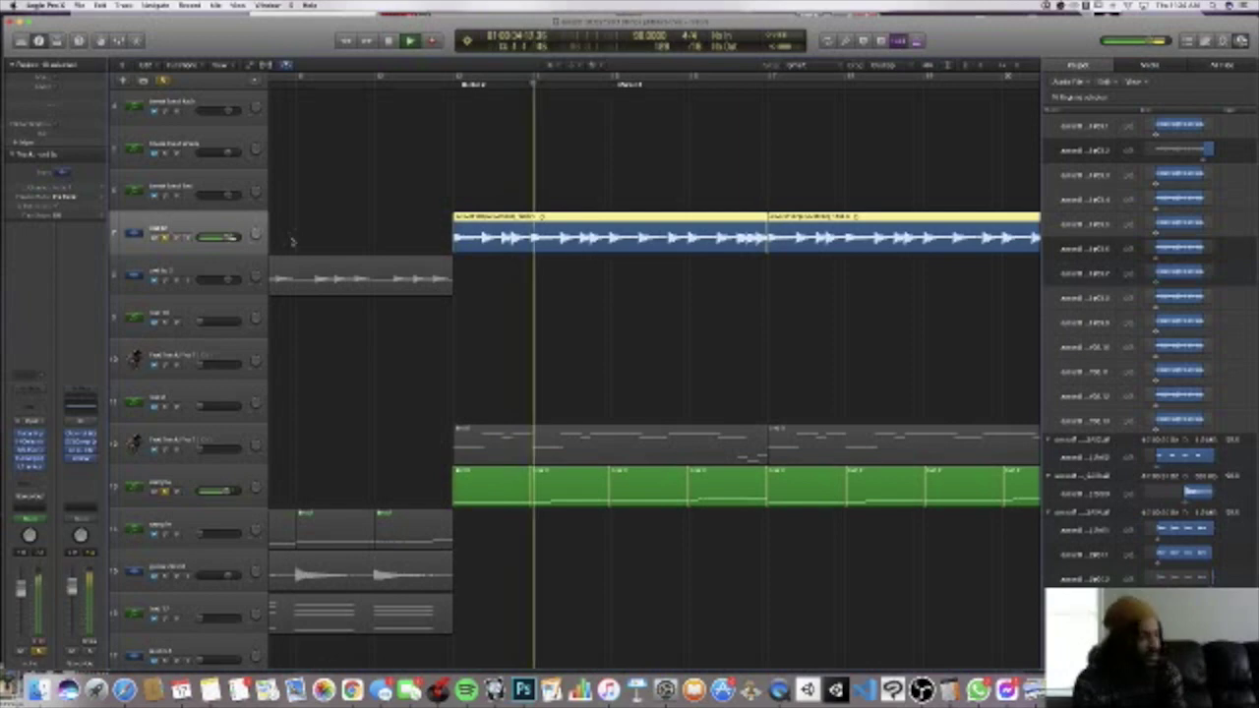
- Compare the playback without and with the sample track by toggling its solo, and stop playback
{"action": "left_click", "coordinate": [163, 490]}
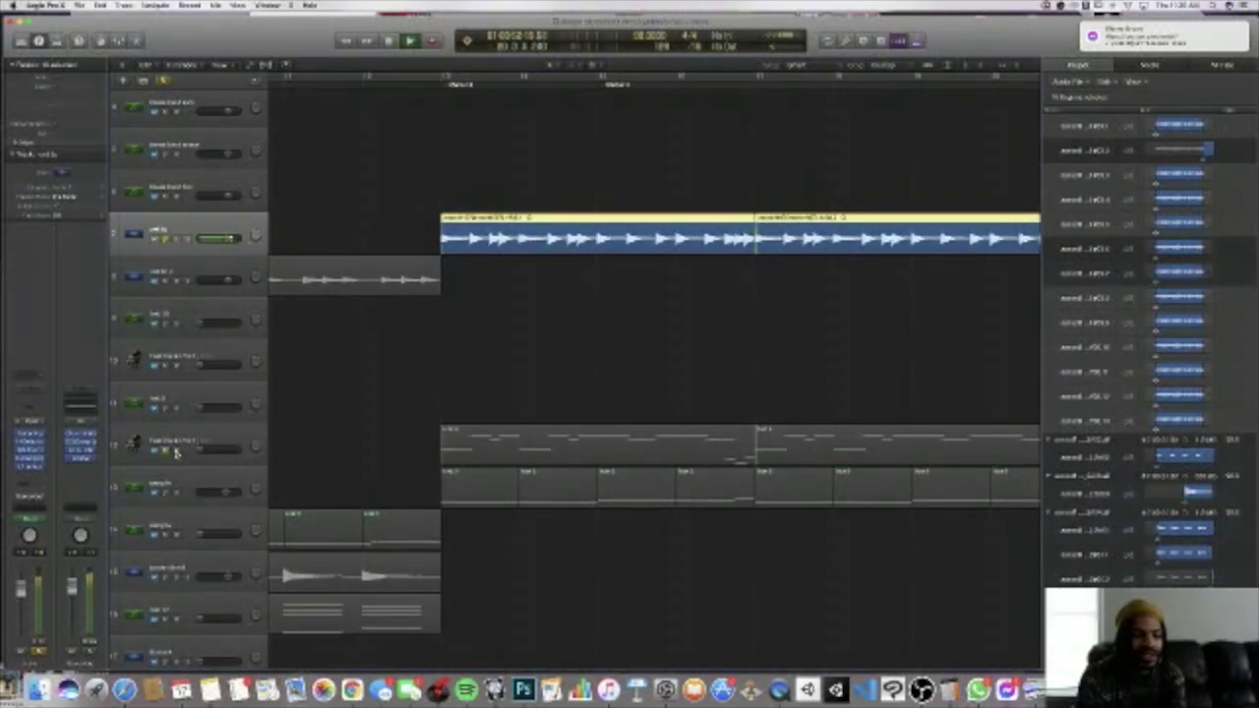
{"action": "left_click", "coordinate": [158, 492]}
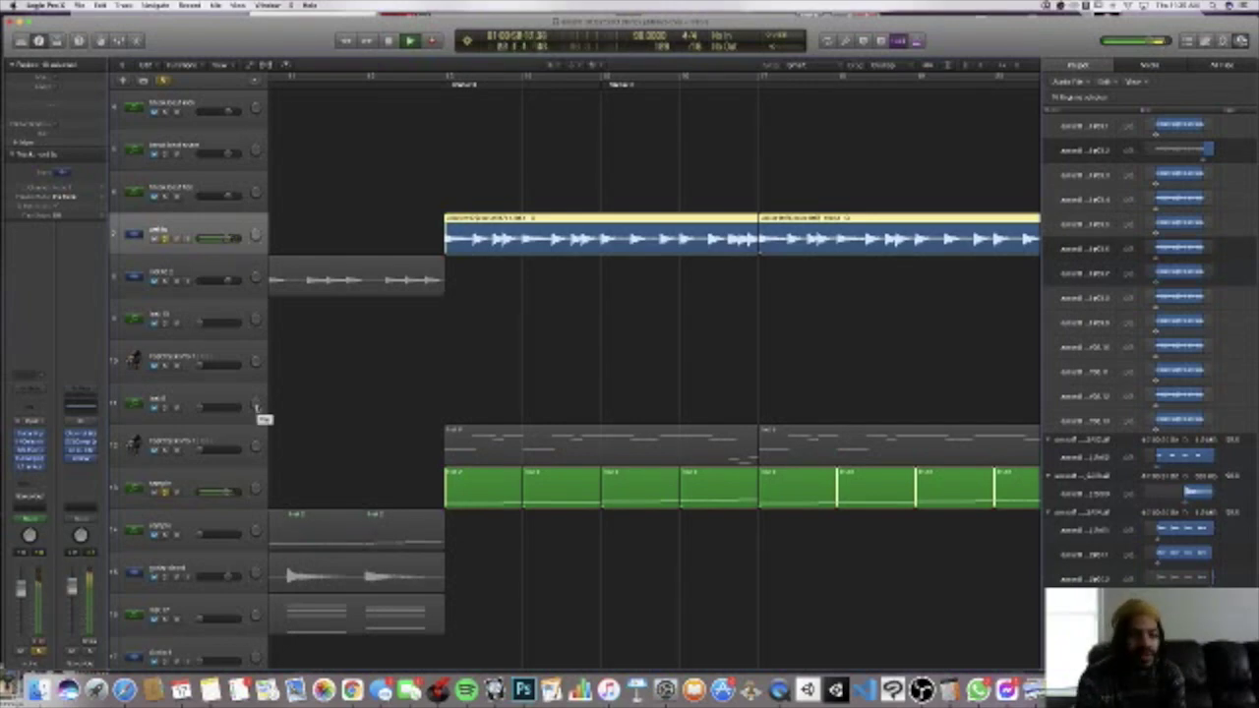
{"action": "key", "text": "space"}
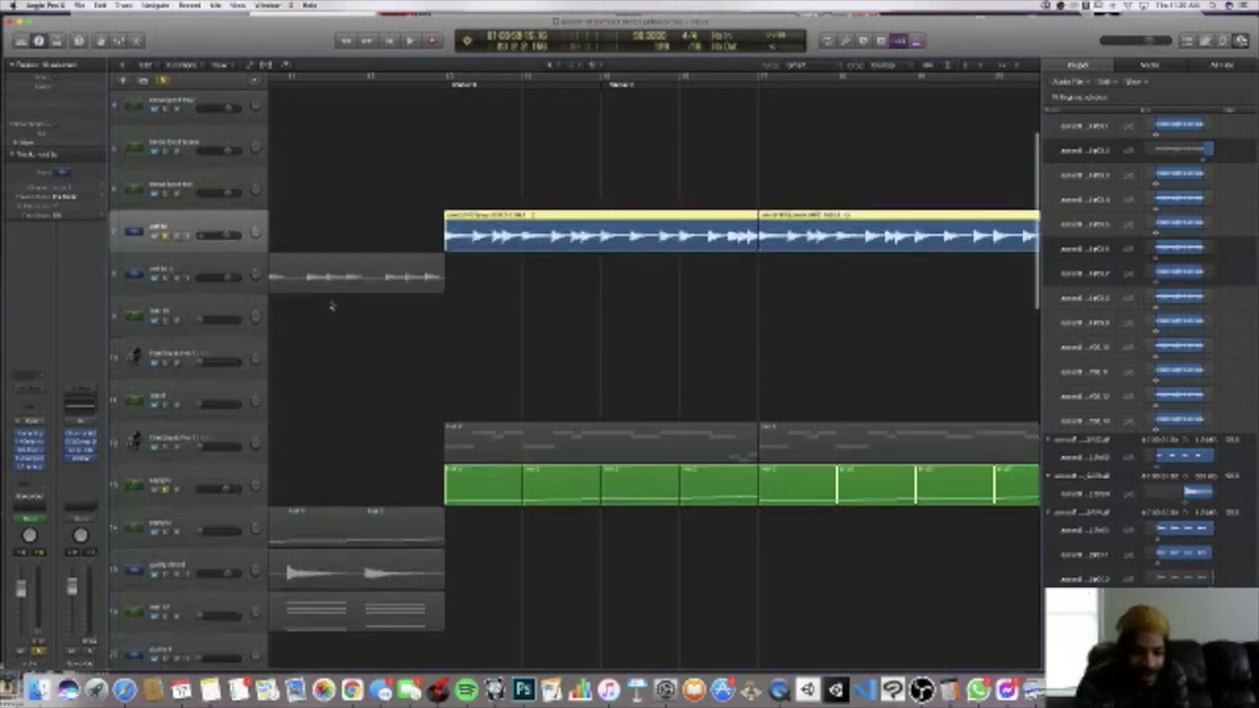
- Return to the drum tracks, solo the third track as well and play the soloed tracks from just before bar 13
{"action": "scroll", "coordinate": [334, 307], "scroll_direction": "down", "scroll_amount": 5}
{"action": "scroll", "coordinate": [333, 308], "scroll_direction": "down", "scroll_amount": 7}
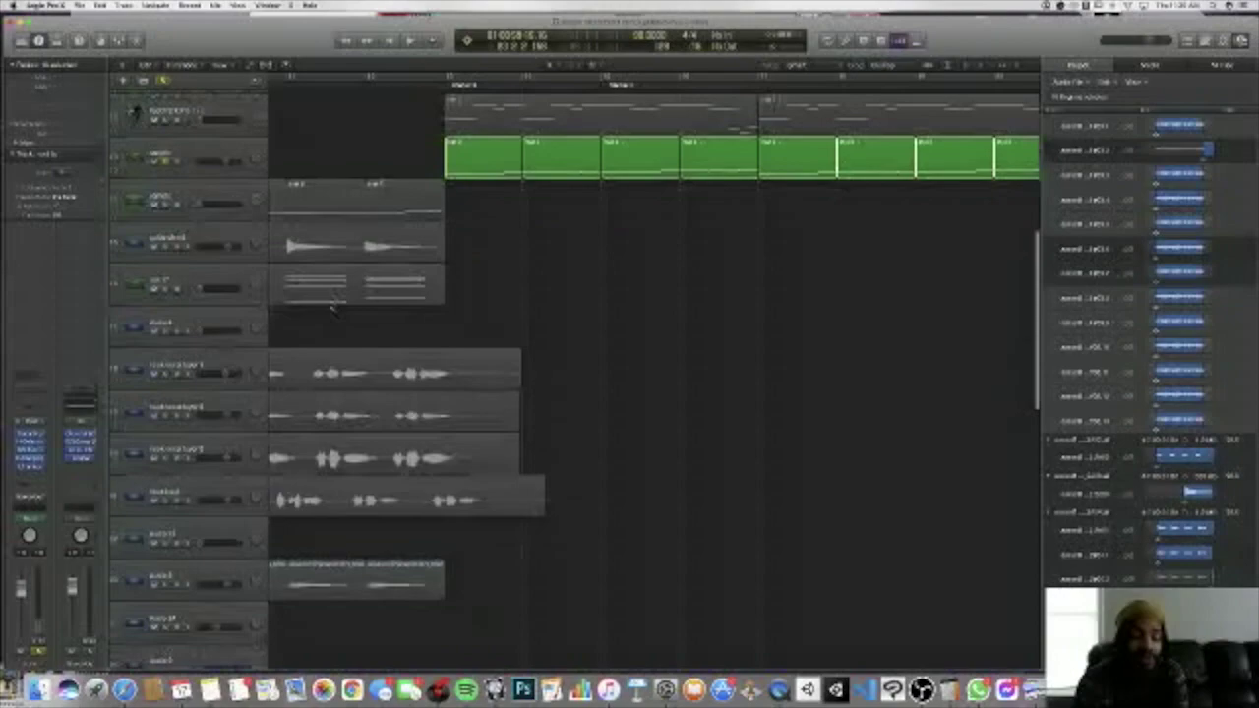
{"action": "scroll", "coordinate": [332, 308], "scroll_direction": "up", "scroll_amount": 5}
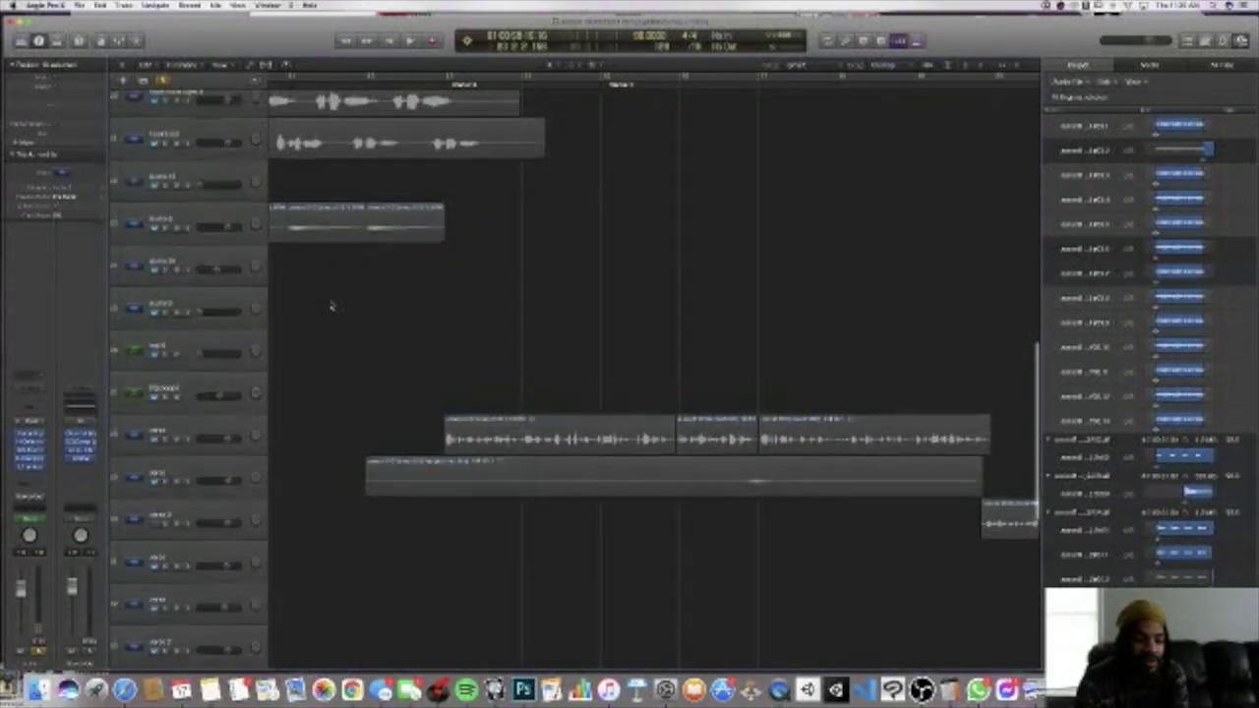
{"action": "scroll", "coordinate": [331, 308], "scroll_direction": "up", "scroll_amount": 10}
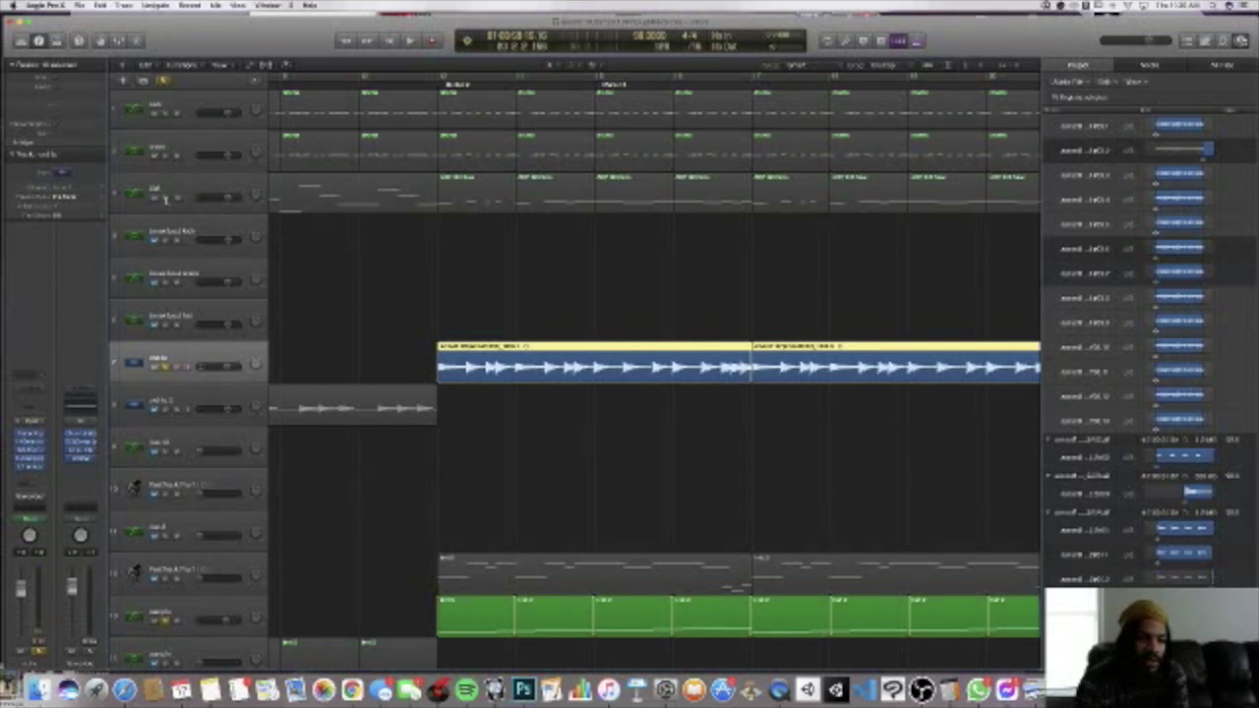
{"action": "left_click", "coordinate": [165, 198]}
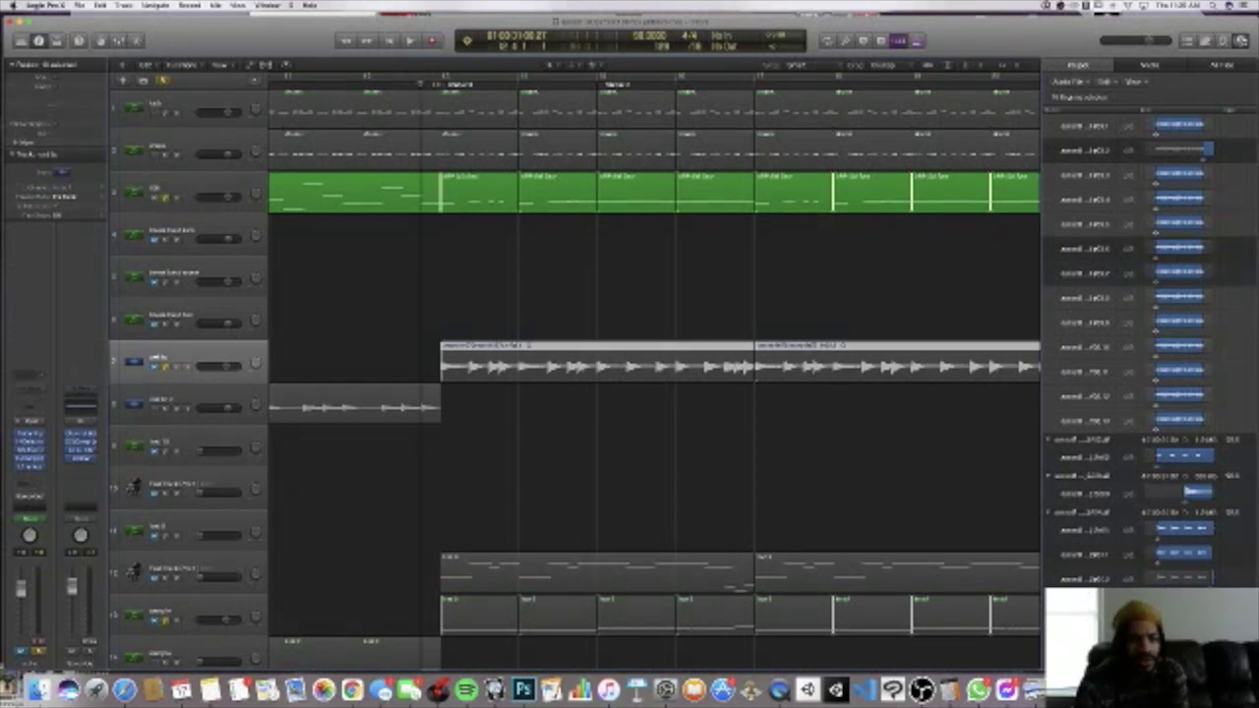
{"action": "key", "text": "space"}
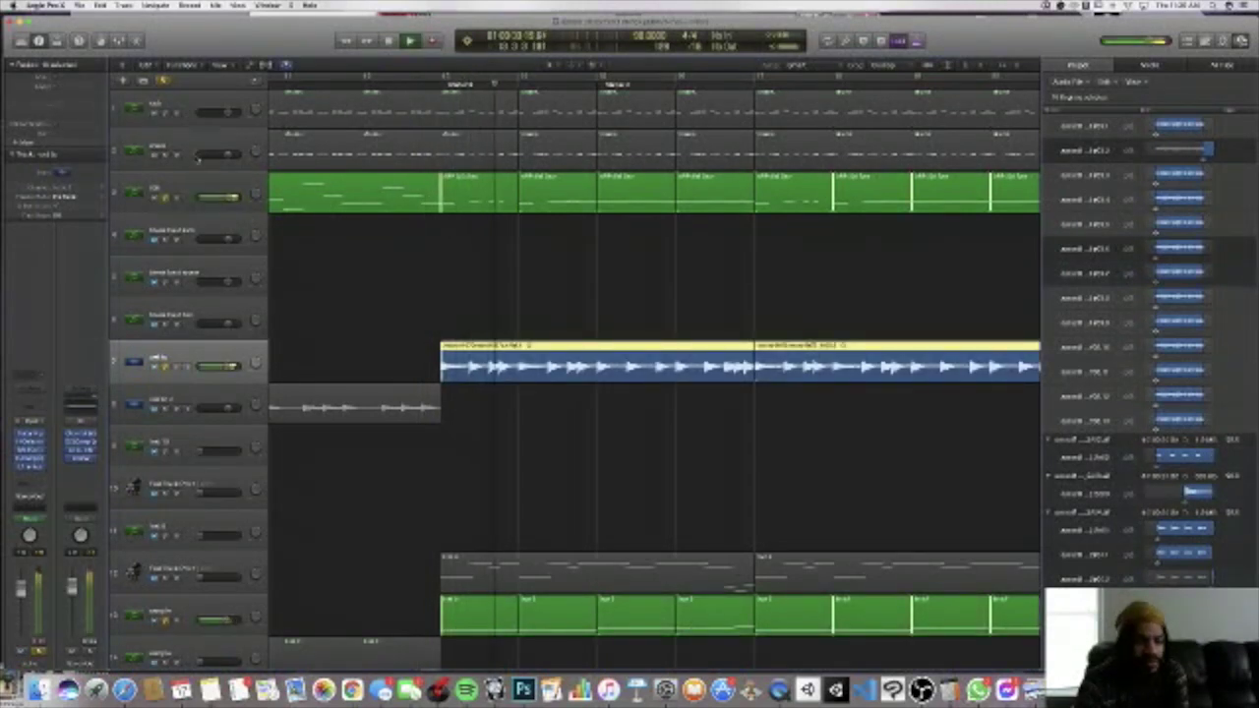
- Keep only the third track soloed and selected, stop playback, and open and close its Sylenth1 instrument
{"action": "left_click", "coordinate": [175, 198]}
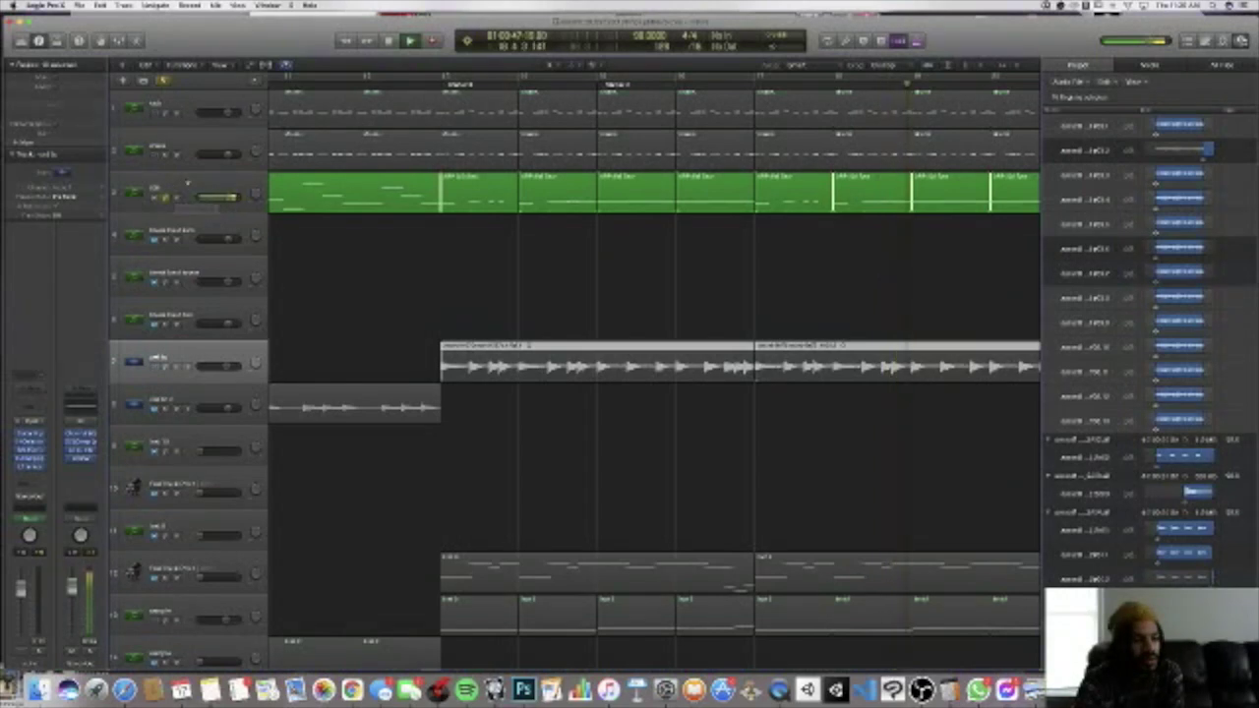
{"action": "left_click", "coordinate": [186, 182]}
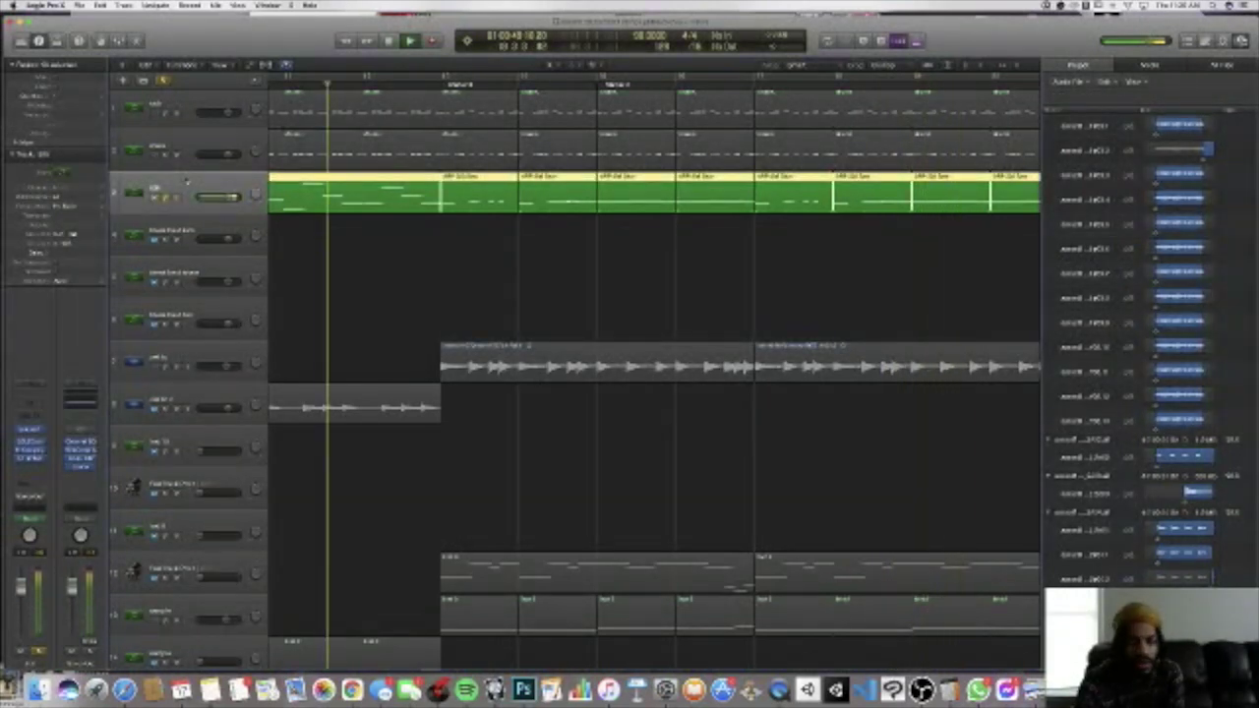
{"action": "key", "text": "space"}
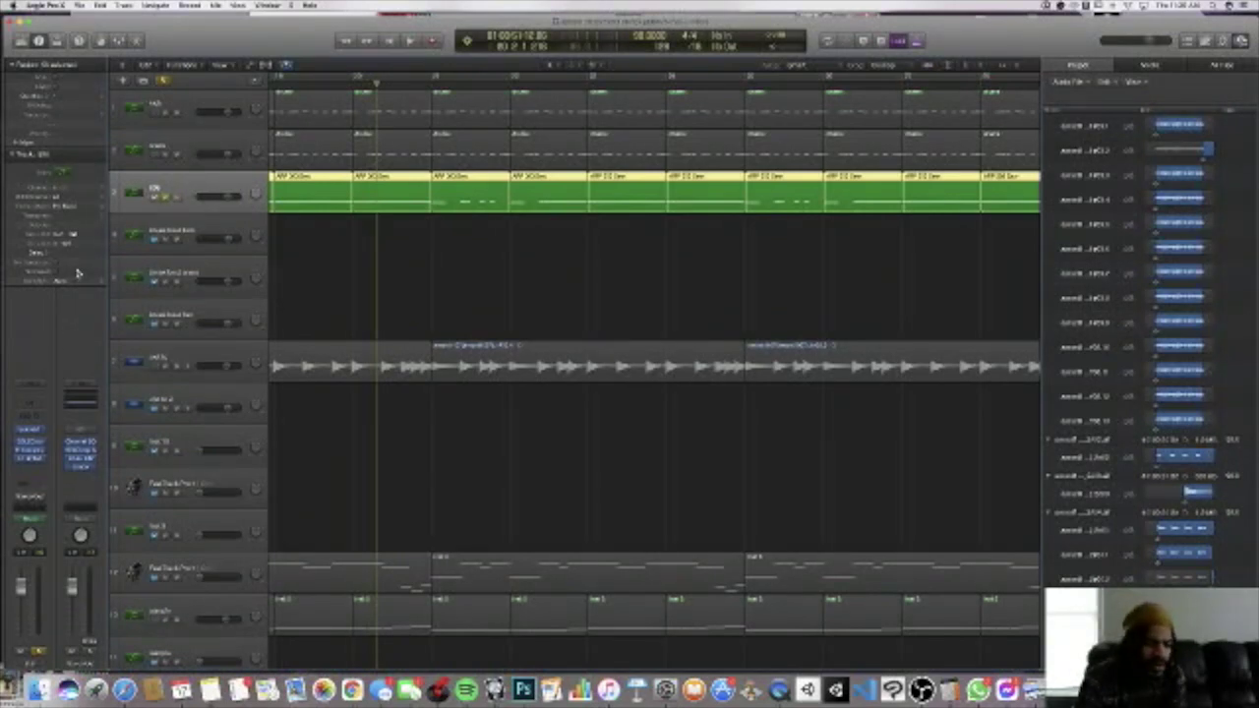
{"action": "left_click", "coordinate": [33, 431]}
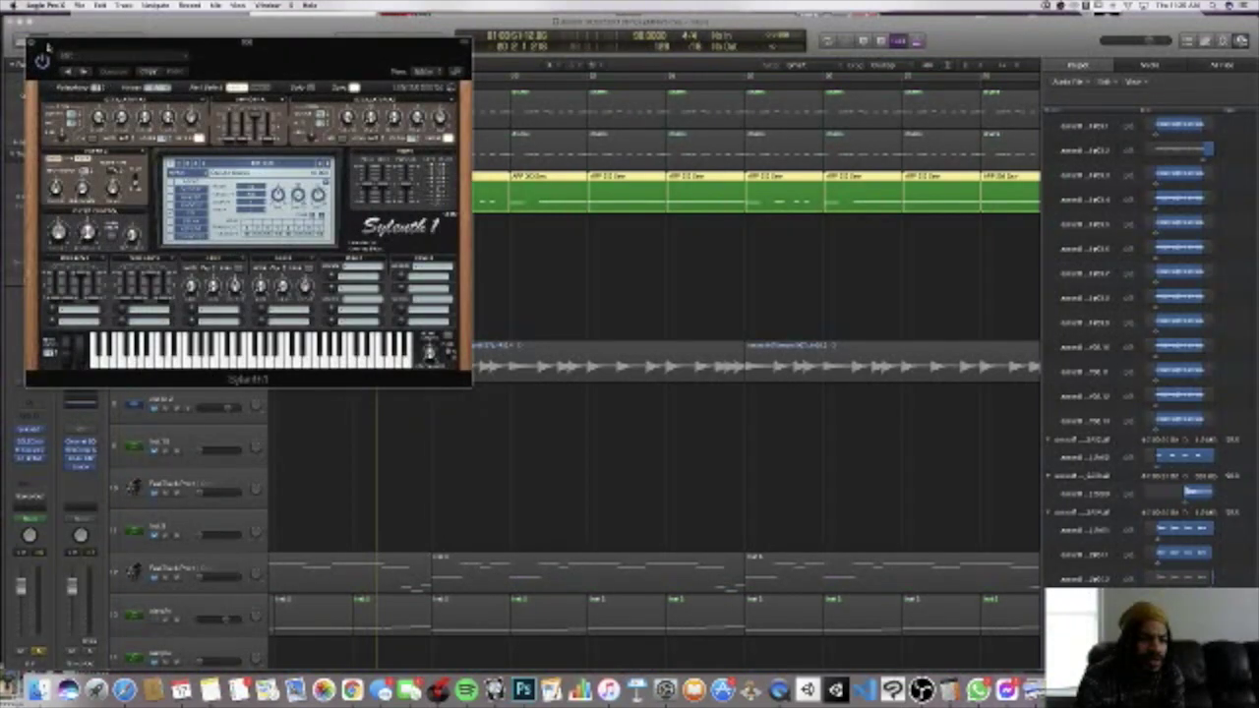
{"action": "key", "text": "super+w"}
- Move the playhead to just before bar 13, clear all solos and play the full arrangement
{"action": "scroll", "coordinate": [323, 127], "scroll_direction": "left", "scroll_amount": 3}
{"action": "scroll", "coordinate": [322, 128], "scroll_direction": "left", "scroll_amount": 5}
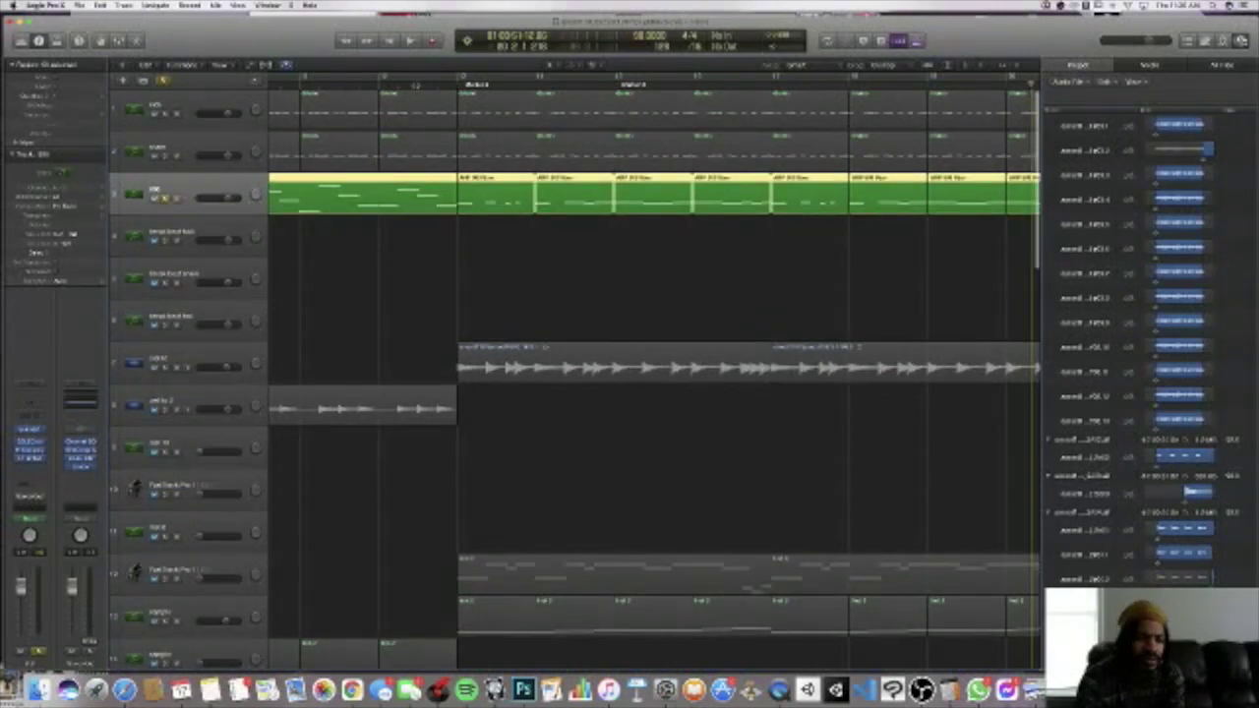
{"action": "scroll", "coordinate": [415, 89], "scroll_direction": "left", "scroll_amount": 1}
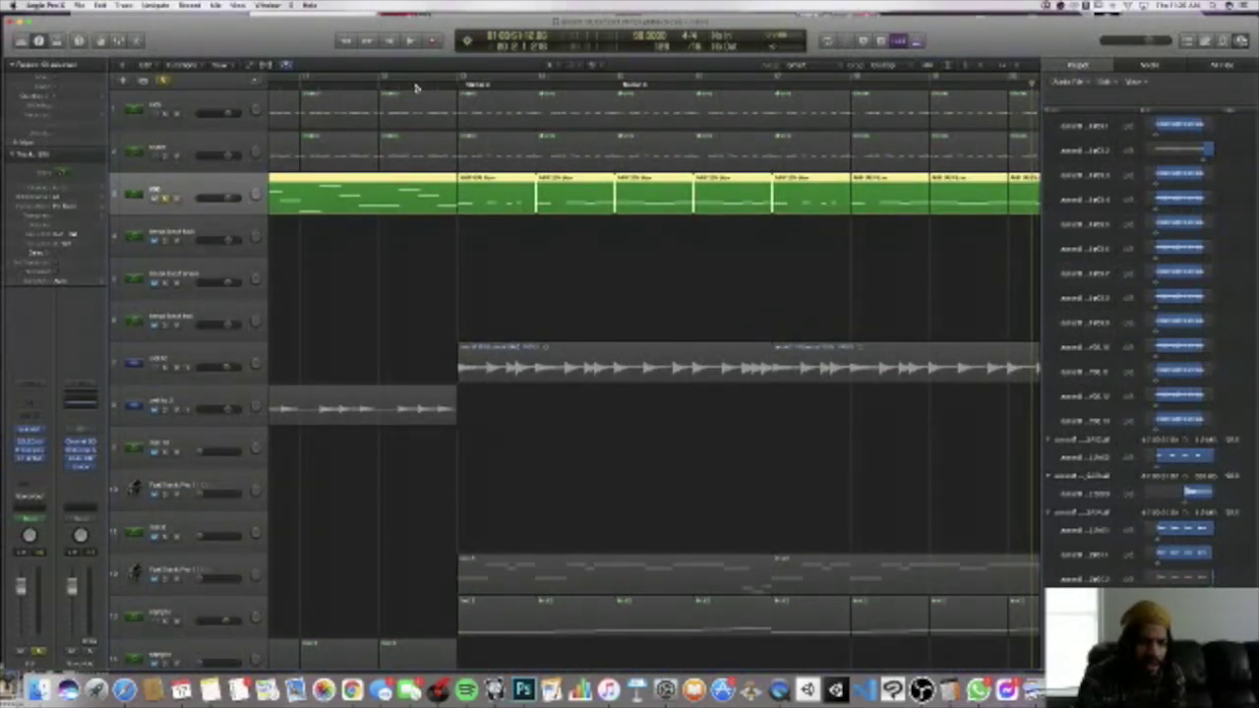
{"action": "scroll", "coordinate": [416, 89], "scroll_direction": "left", "scroll_amount": 2}
{"action": "left_click", "coordinate": [448, 85]}
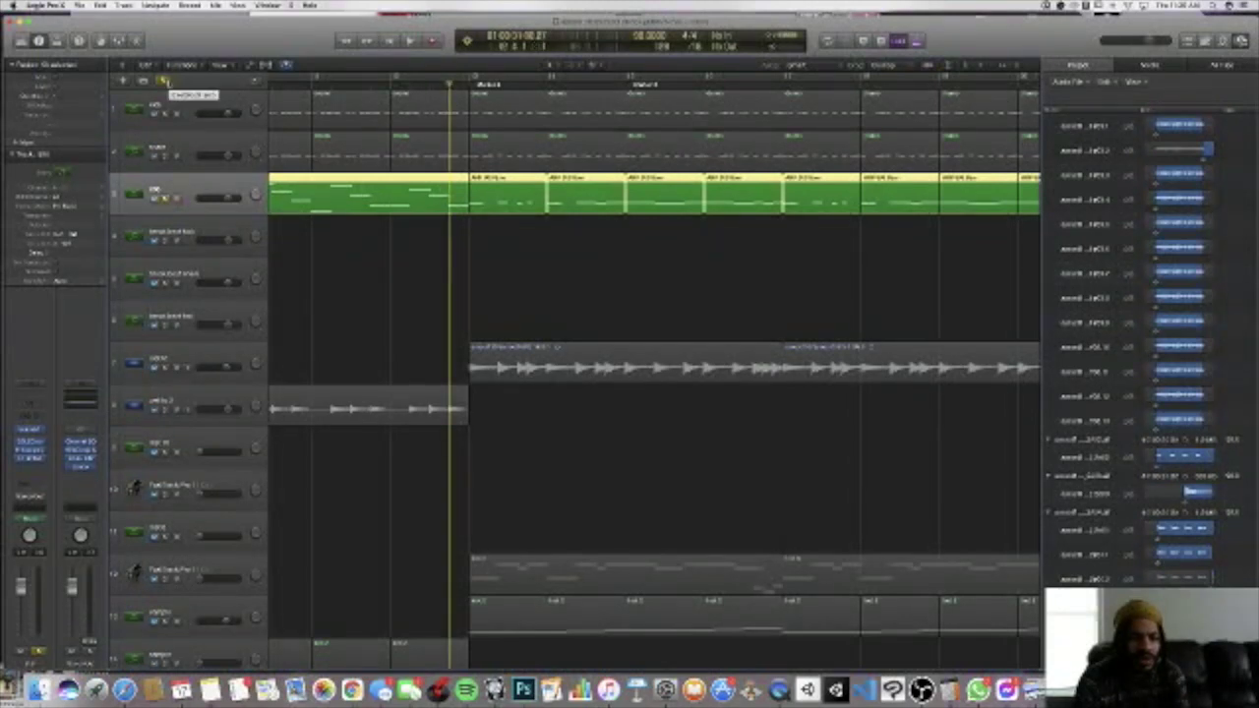
{"action": "left_click", "coordinate": [163, 81]}
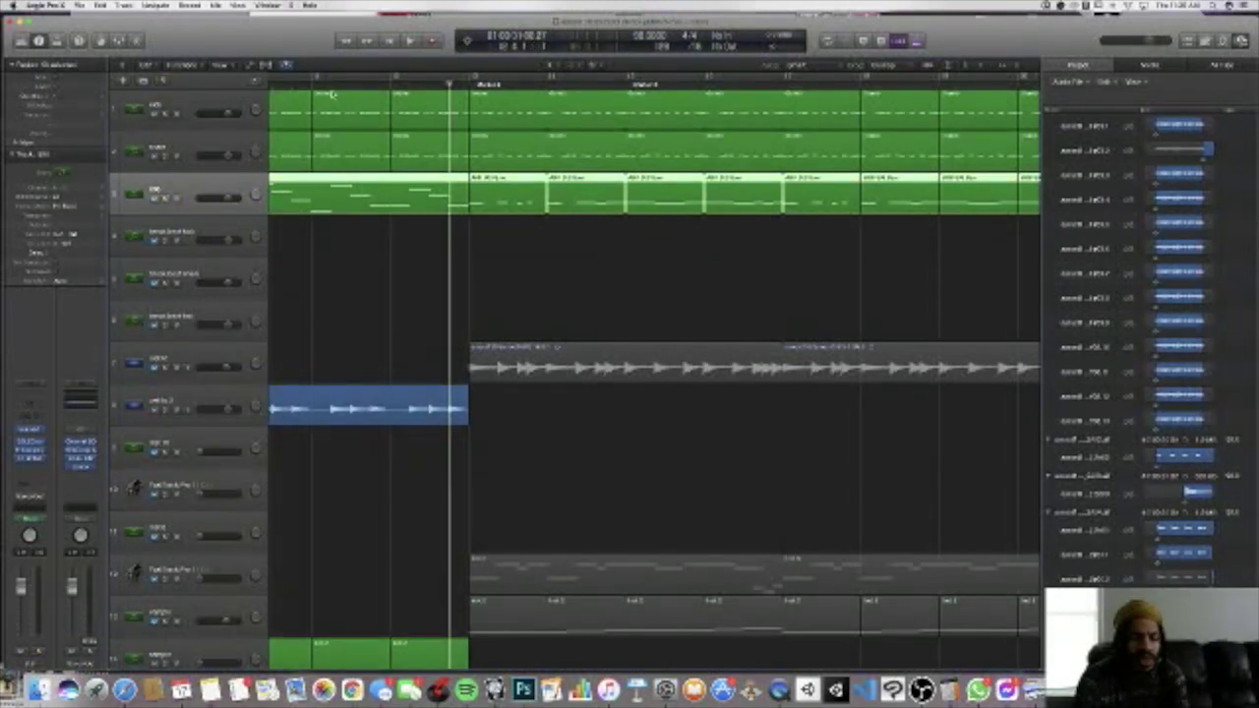
{"action": "scroll", "coordinate": [333, 94], "scroll_direction": "right", "scroll_amount": 2}
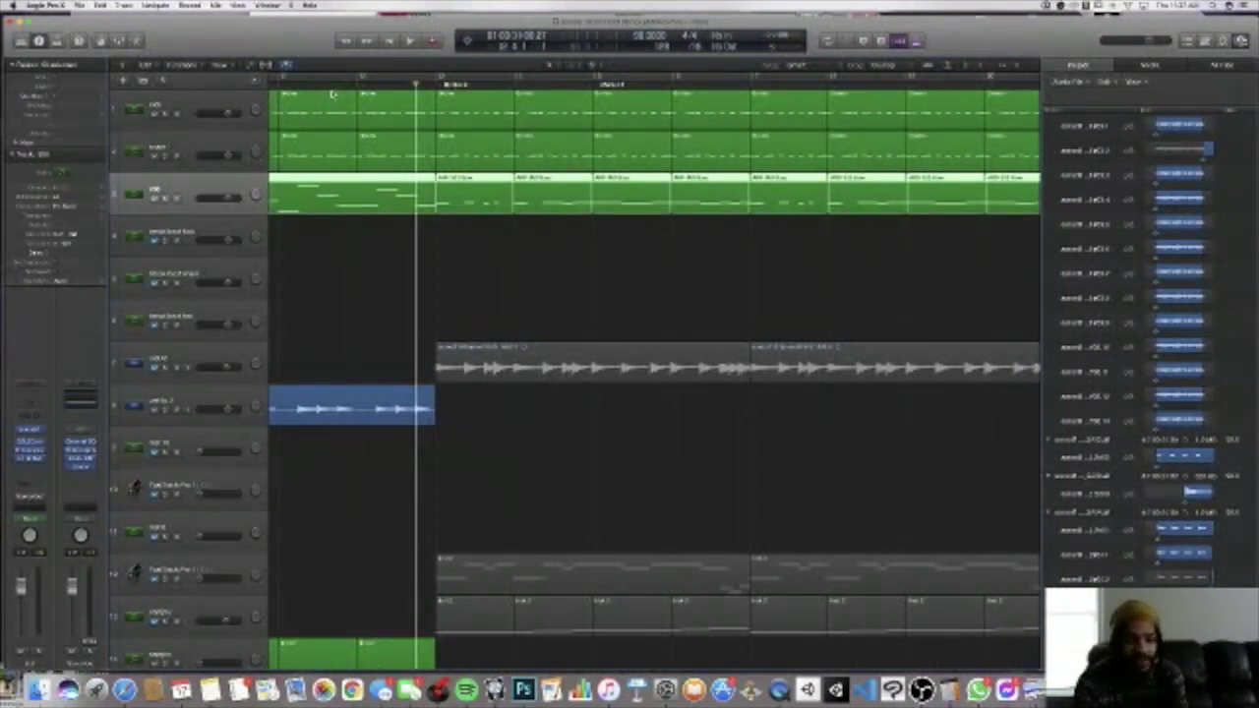
{"action": "scroll", "coordinate": [333, 94], "scroll_direction": "up", "scroll_amount": 1}
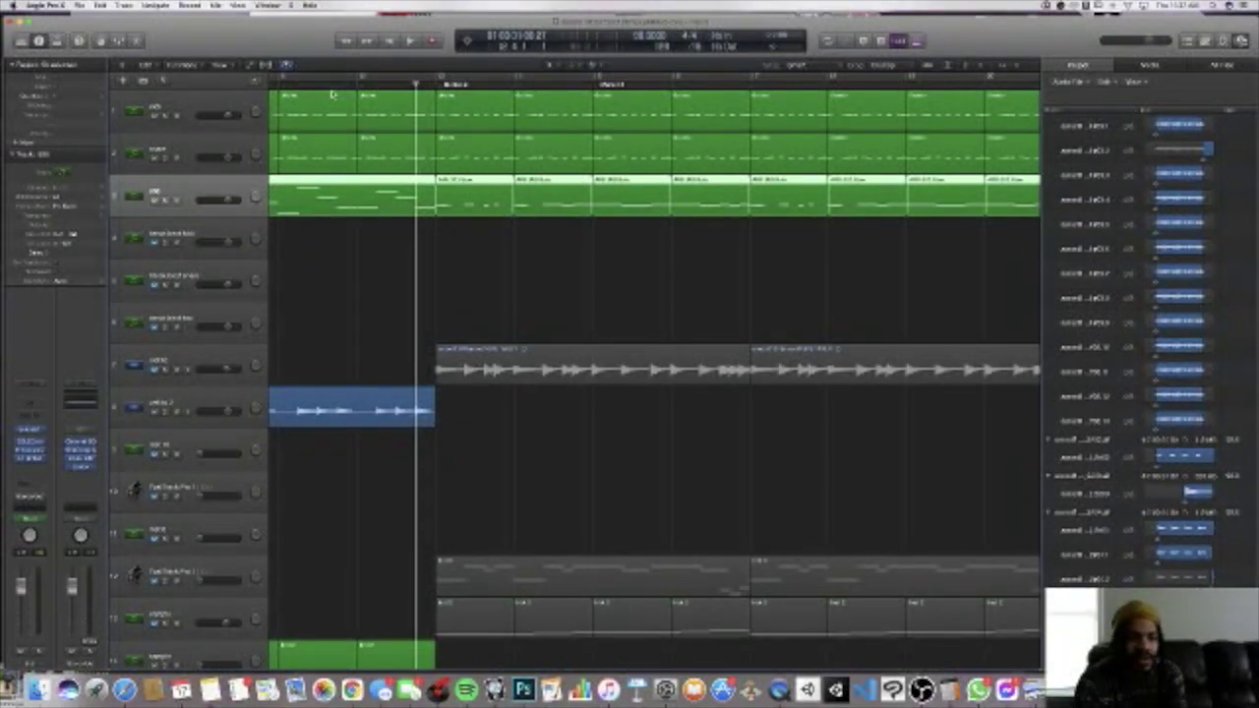
{"action": "key", "text": "space"}
- Solo the third track together with the seventh track, whose audio regions begin at bar 13, while the song keeps playing
{"action": "scroll", "coordinate": [350, 335], "scroll_direction": "down", "scroll_amount": 5}
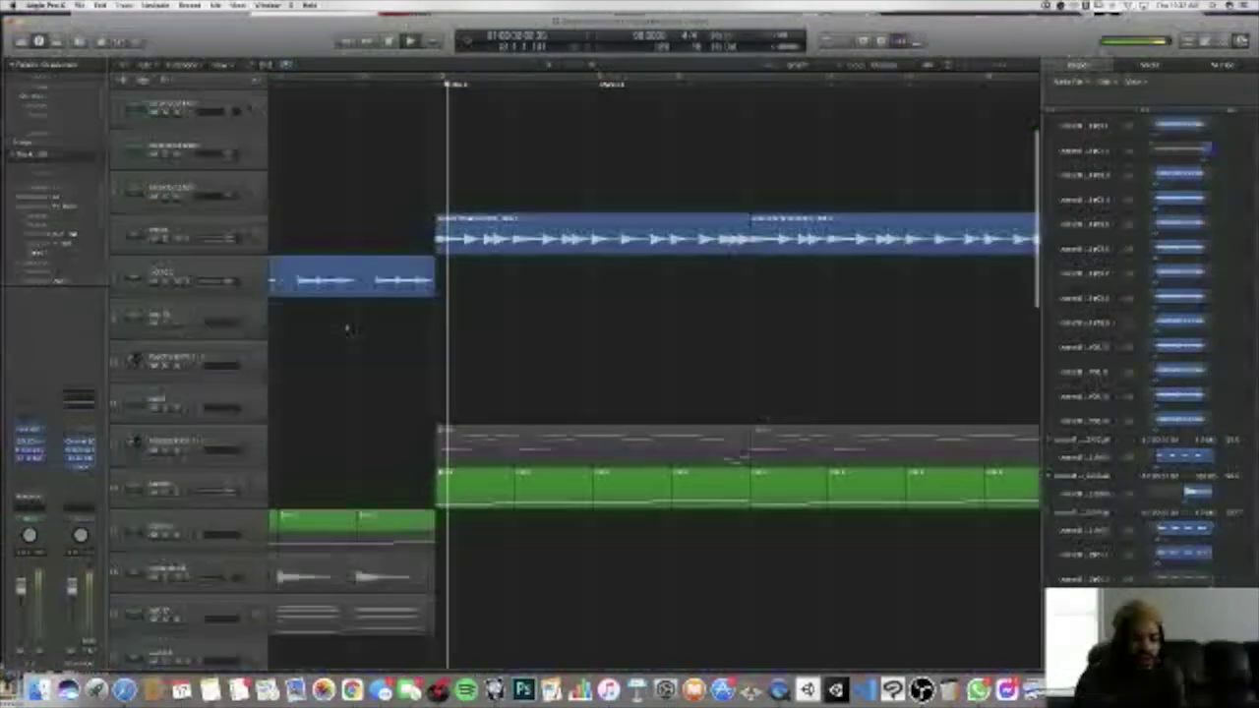
{"action": "scroll", "coordinate": [346, 327], "scroll_direction": "down", "scroll_amount": 10}
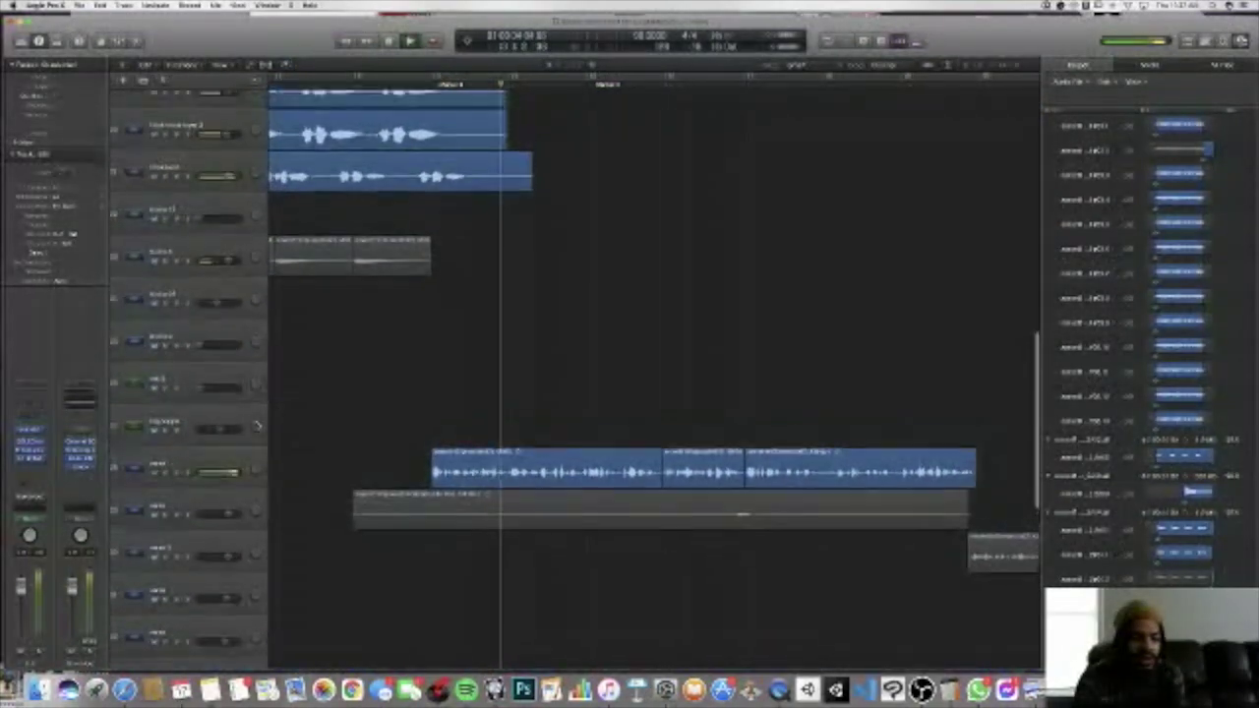
{"action": "left_click", "coordinate": [366, 392]}
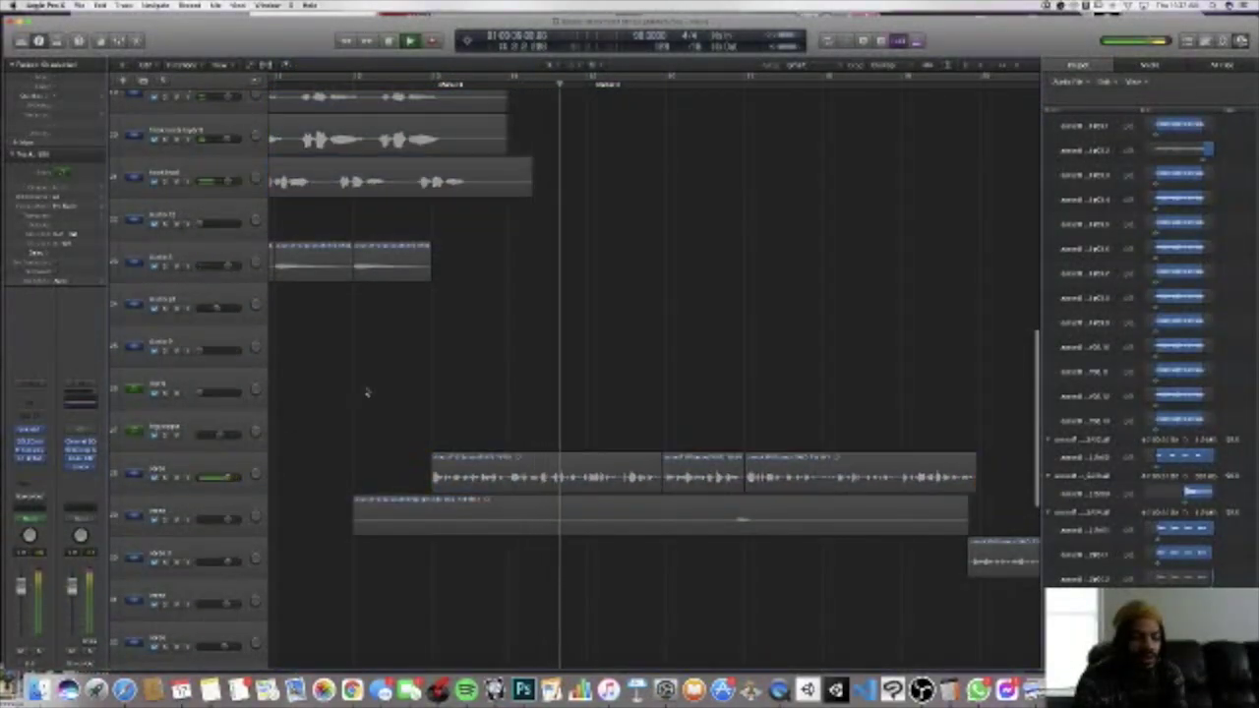
{"action": "scroll", "coordinate": [366, 392], "scroll_direction": "up", "scroll_amount": 9}
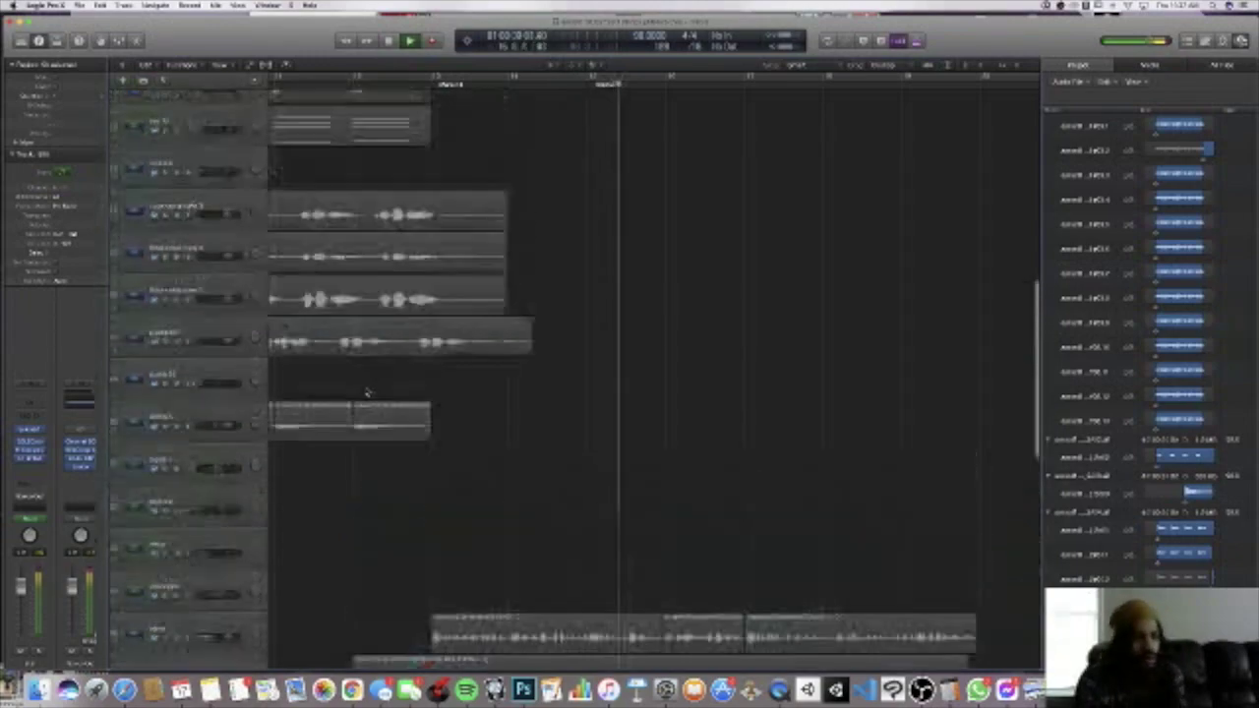
{"action": "scroll", "coordinate": [367, 391], "scroll_direction": "up", "scroll_amount": 8}
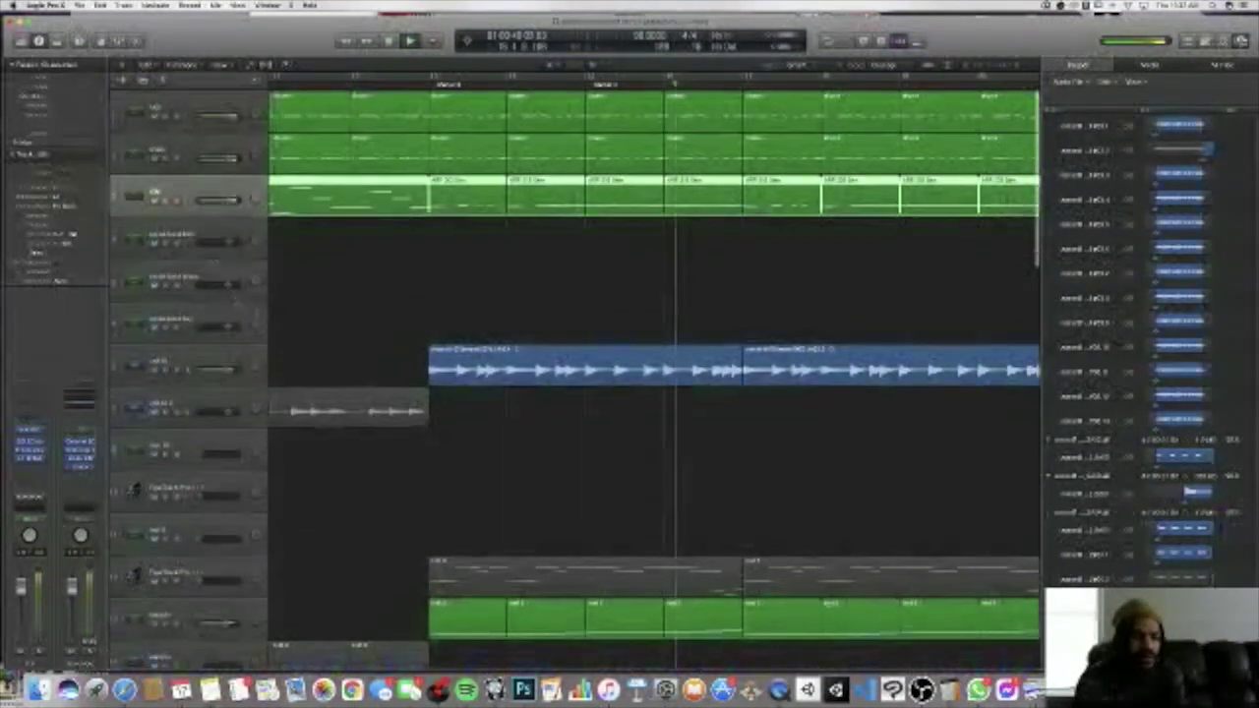
{"action": "left_click", "coordinate": [169, 202]}
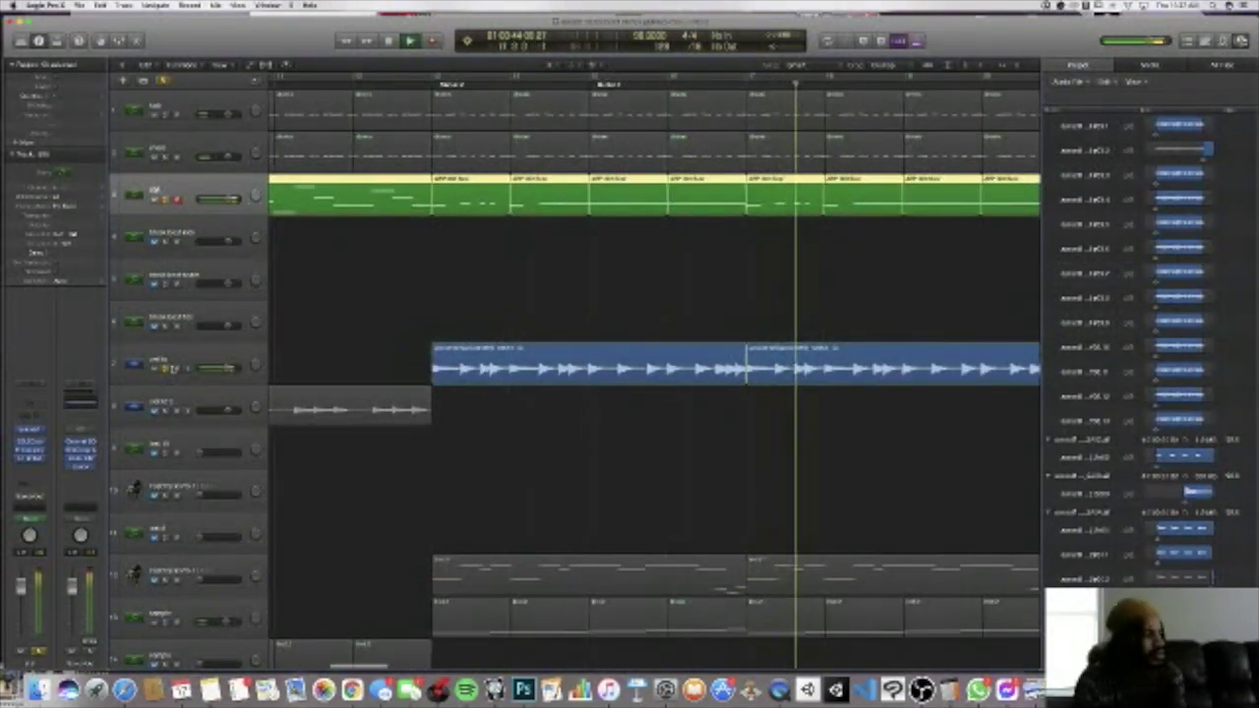
{"action": "scroll", "coordinate": [174, 369], "scroll_direction": "left", "scroll_amount": 1}
{"action": "scroll", "coordinate": [186, 362], "scroll_direction": "left", "scroll_amount": 2}
{"action": "scroll", "coordinate": [202, 356], "scroll_direction": "down", "scroll_amount": 1}
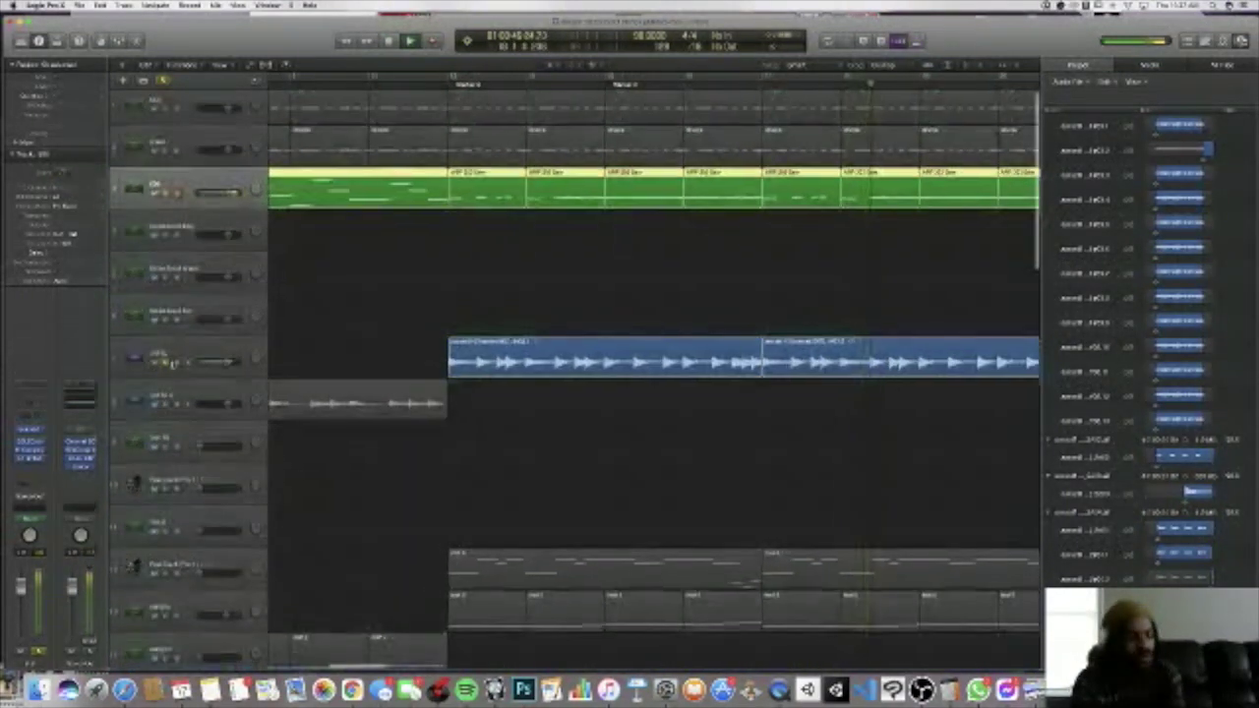
{"action": "scroll", "coordinate": [273, 337], "scroll_direction": "left", "scroll_amount": 2}
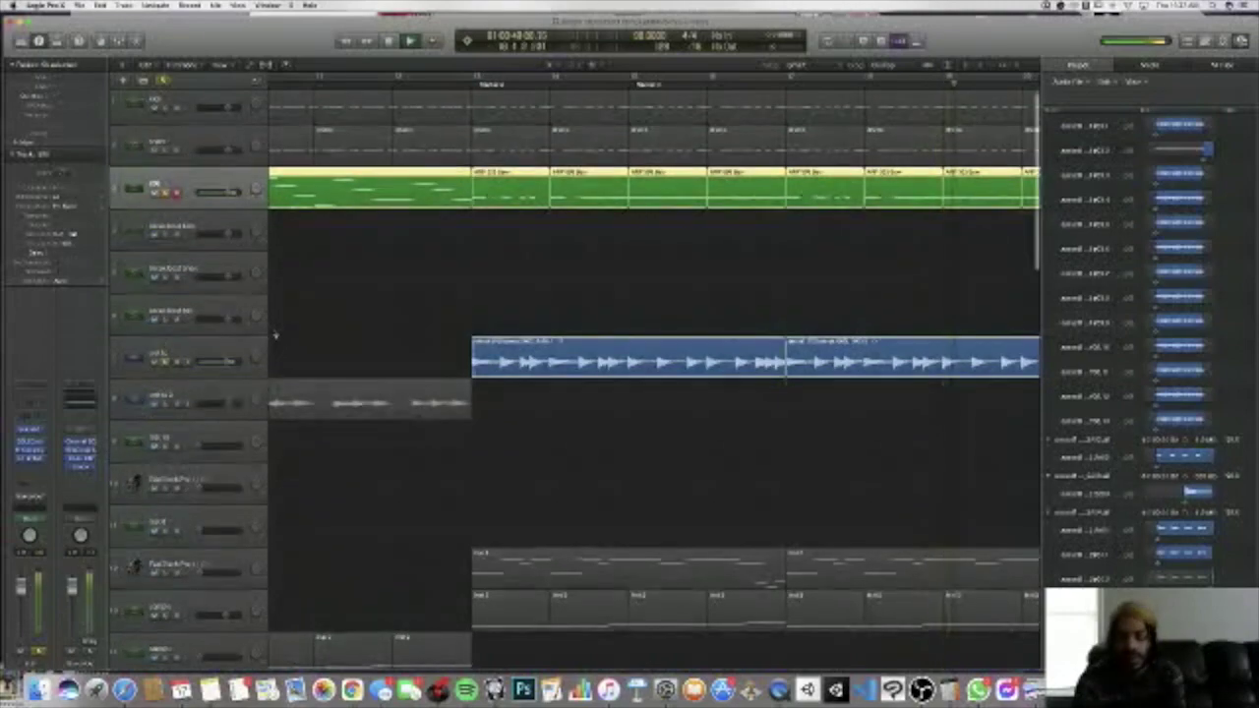
- Take the seventh track out of solo so that only the third track plays on
{"action": "scroll", "coordinate": [275, 337], "scroll_direction": "left", "scroll_amount": 1}
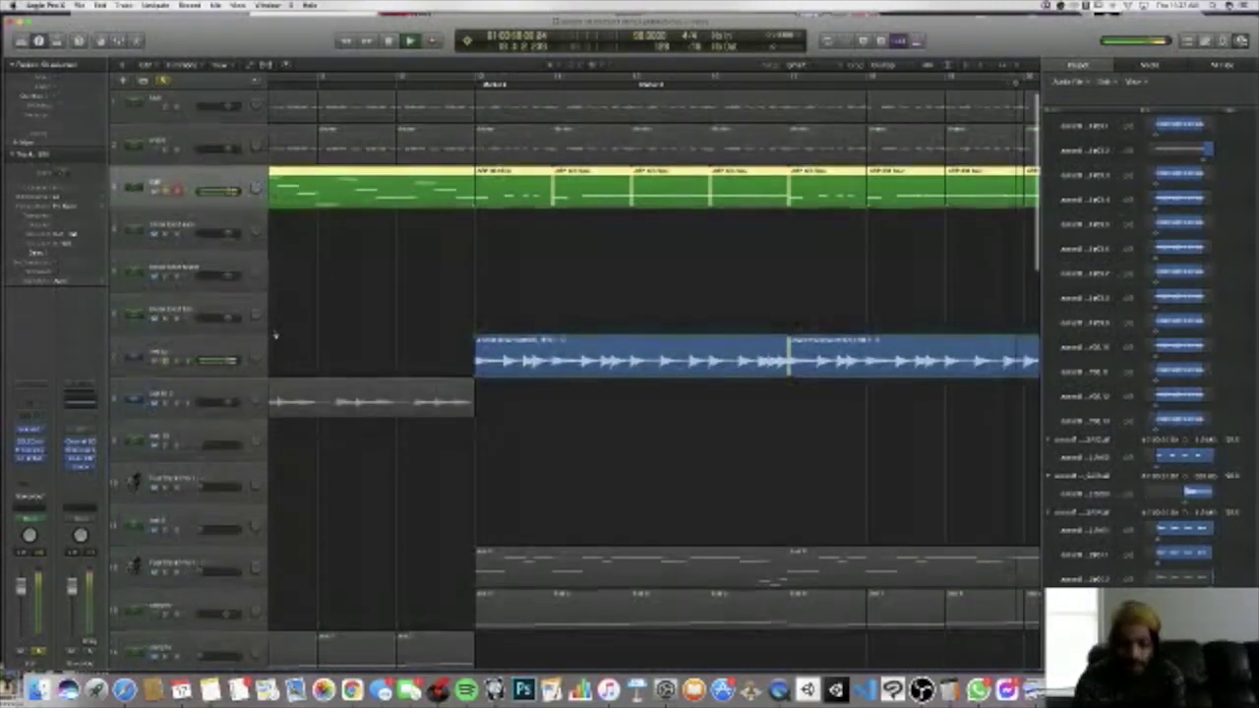
{"action": "scroll", "coordinate": [304, 313], "scroll_direction": "right", "scroll_amount": 1}
{"action": "scroll", "coordinate": [304, 313], "scroll_direction": "down", "scroll_amount": 1}
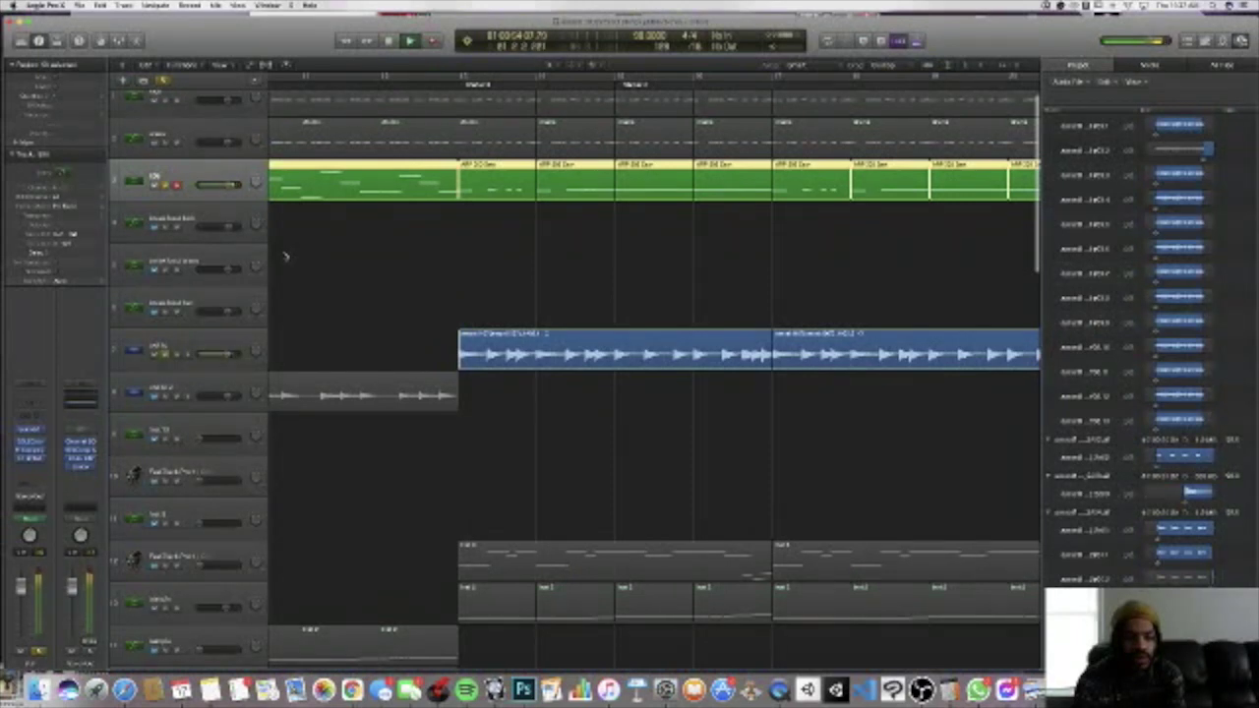
{"action": "scroll", "coordinate": [285, 257], "scroll_direction": "down", "scroll_amount": 1}
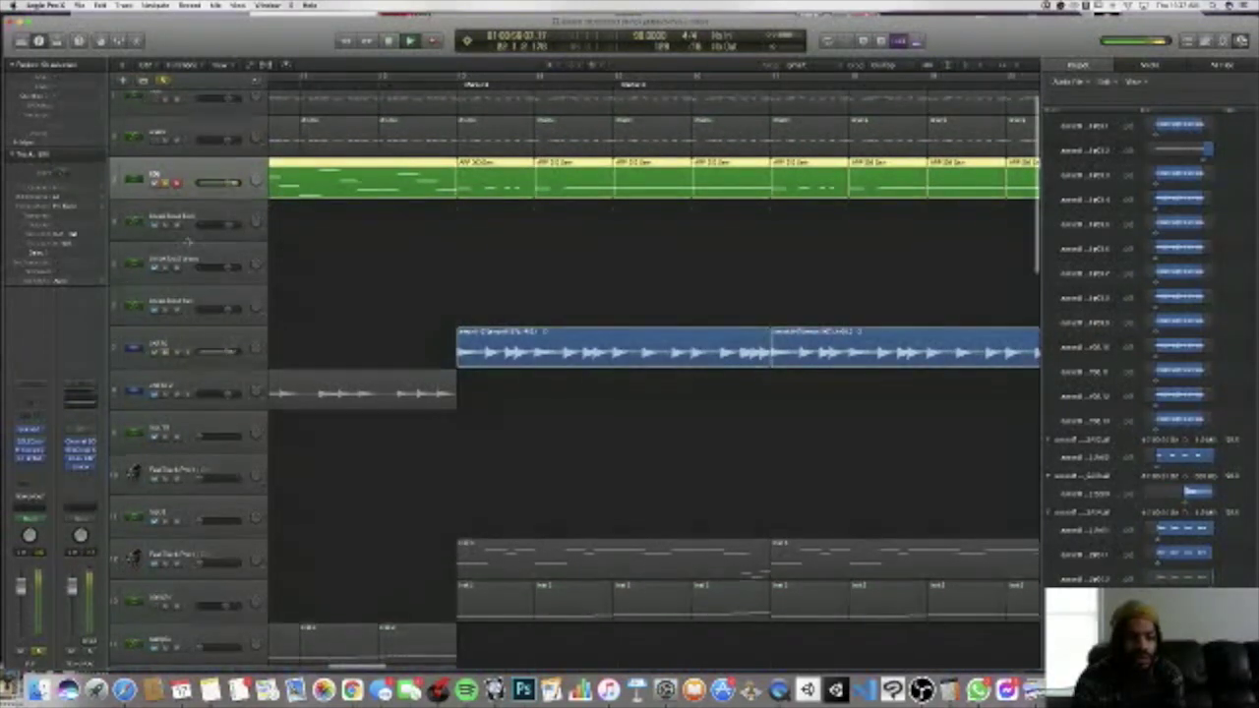
{"action": "left_click", "coordinate": [165, 352]}
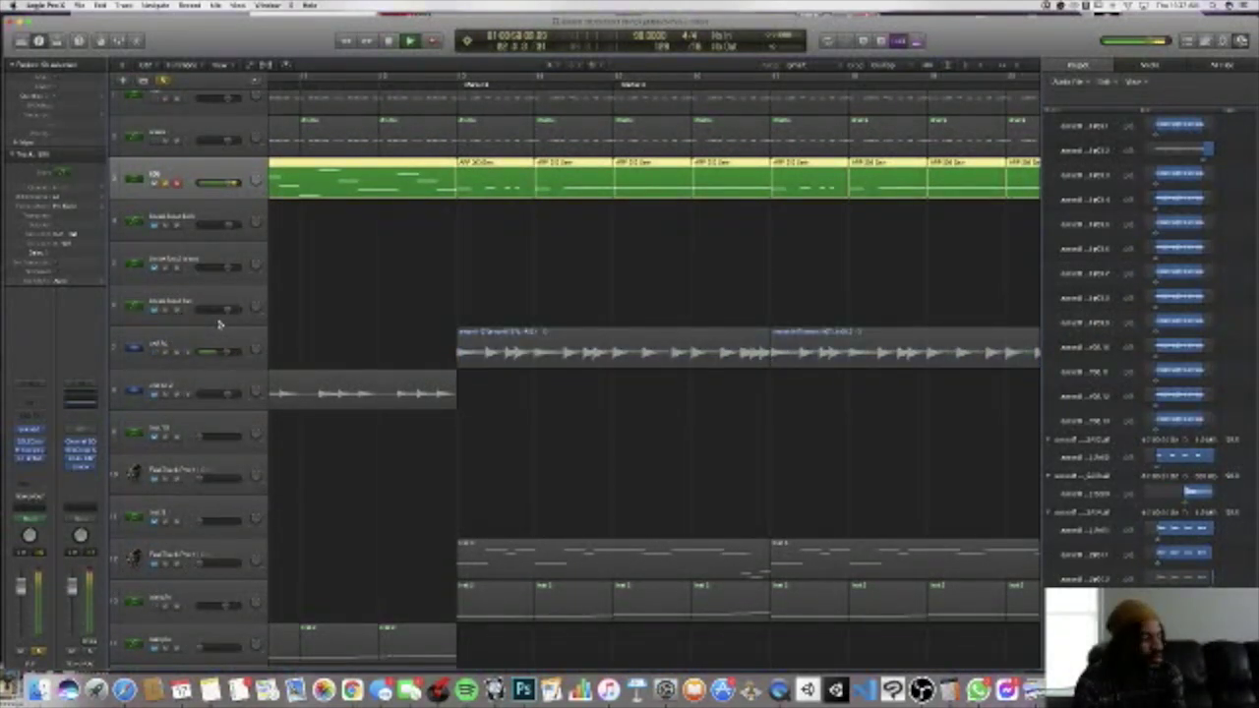
- Return to the start of the arrangement, place the playhead at bar 4 and play the soloed third track
{"action": "scroll", "coordinate": [223, 279], "scroll_direction": "left", "scroll_amount": 5}
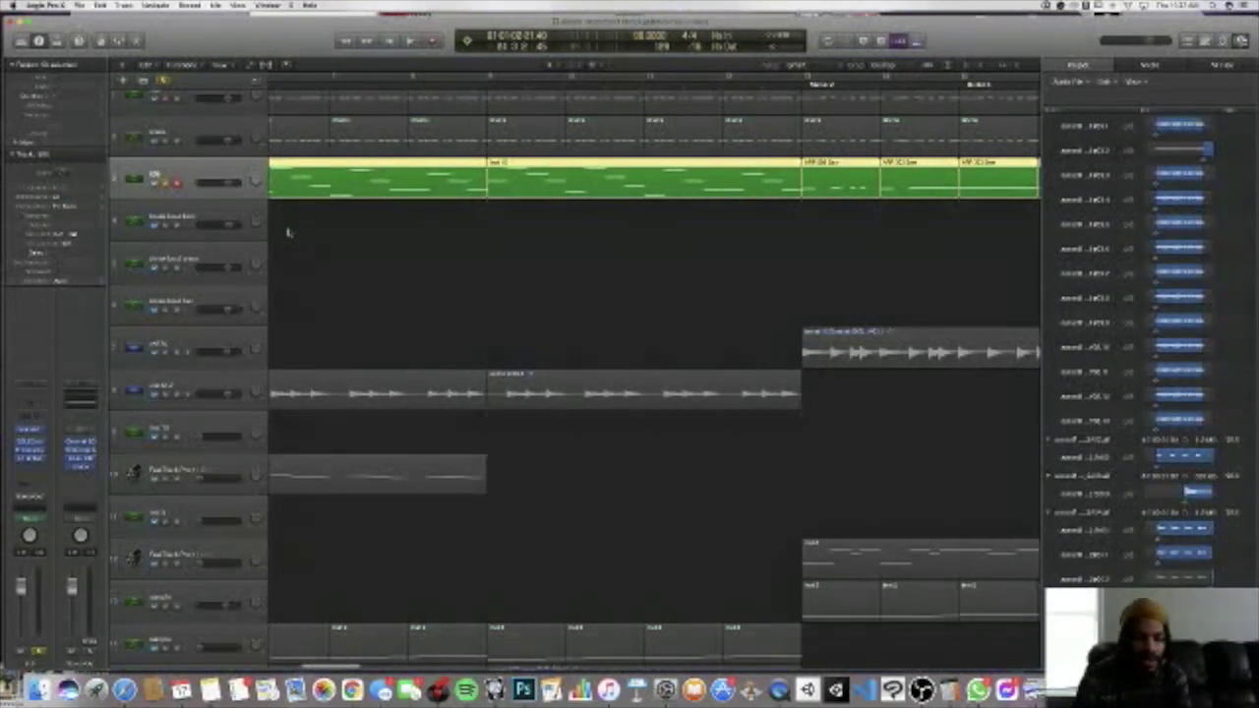
{"action": "scroll", "coordinate": [193, 117], "scroll_direction": "right", "scroll_amount": 2}
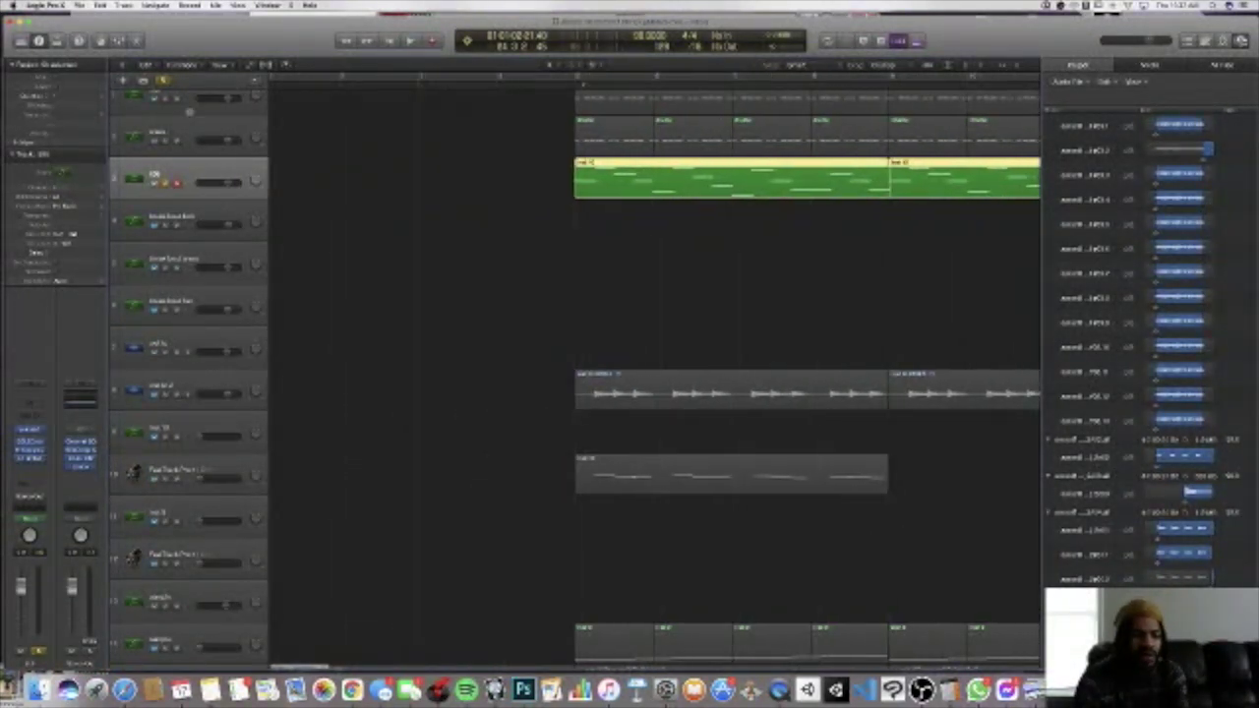
{"action": "scroll", "coordinate": [193, 116], "scroll_direction": "up", "scroll_amount": 1}
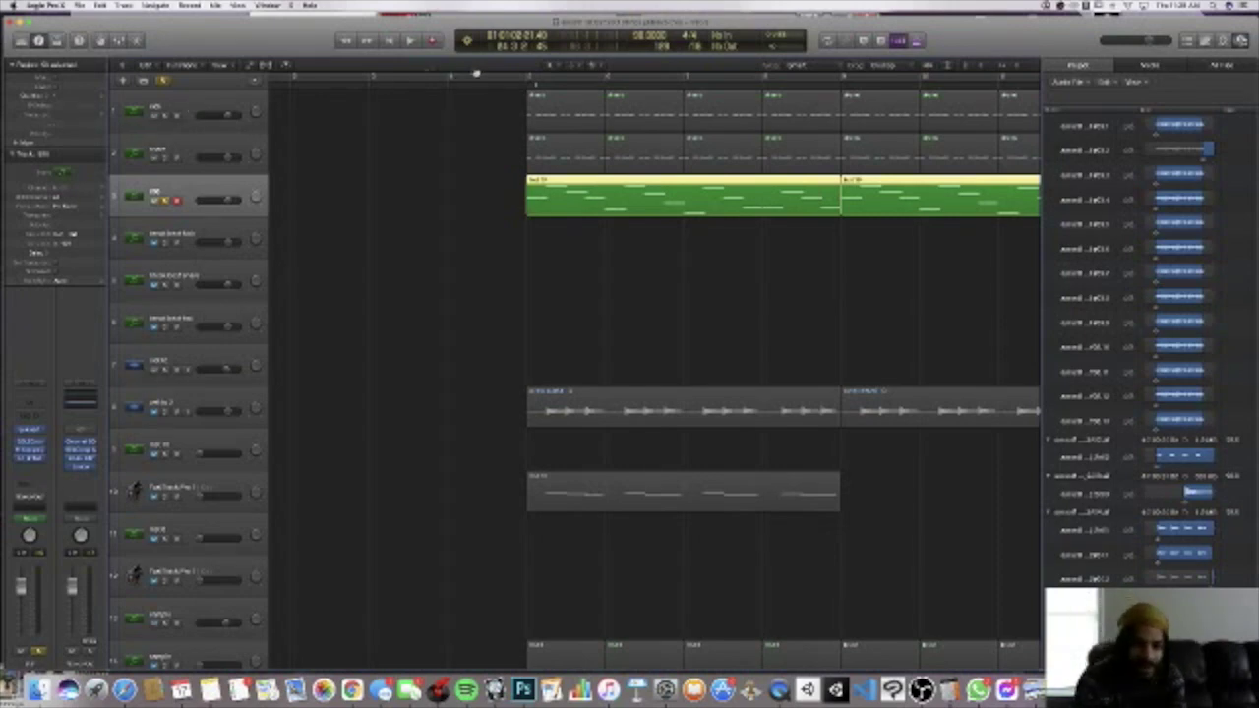
{"action": "left_click", "coordinate": [451, 86]}
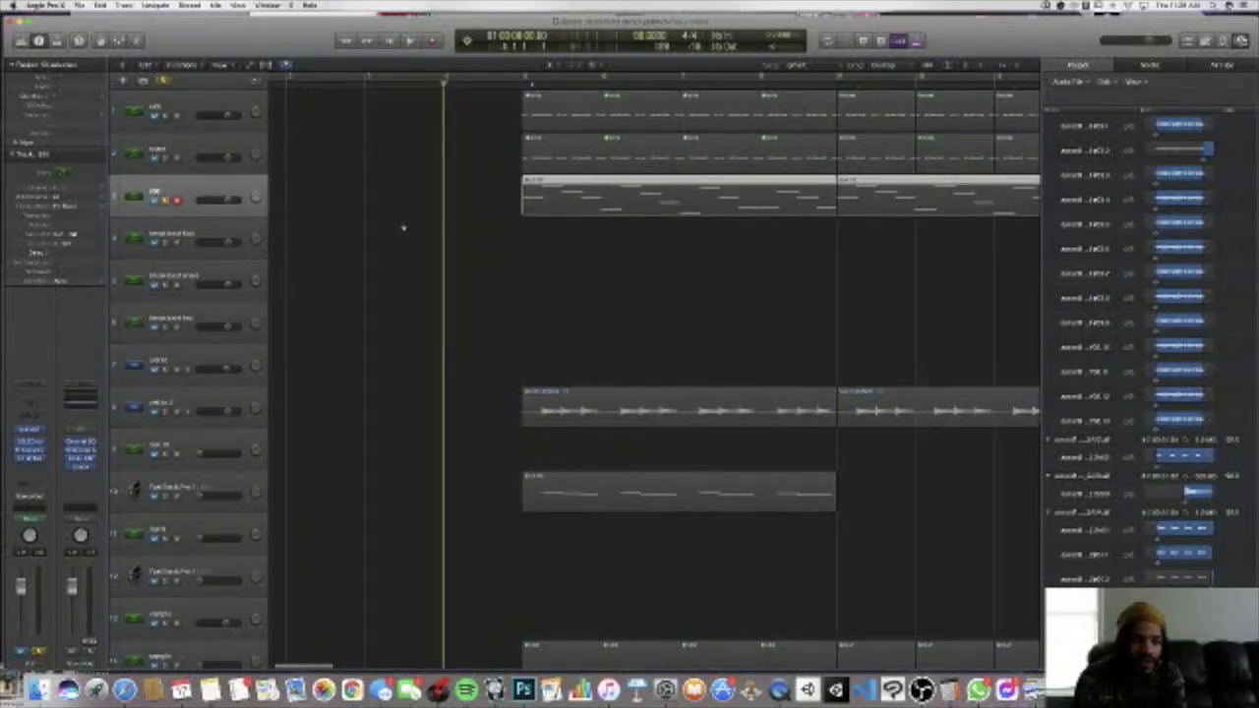
{"action": "key", "text": "space"}
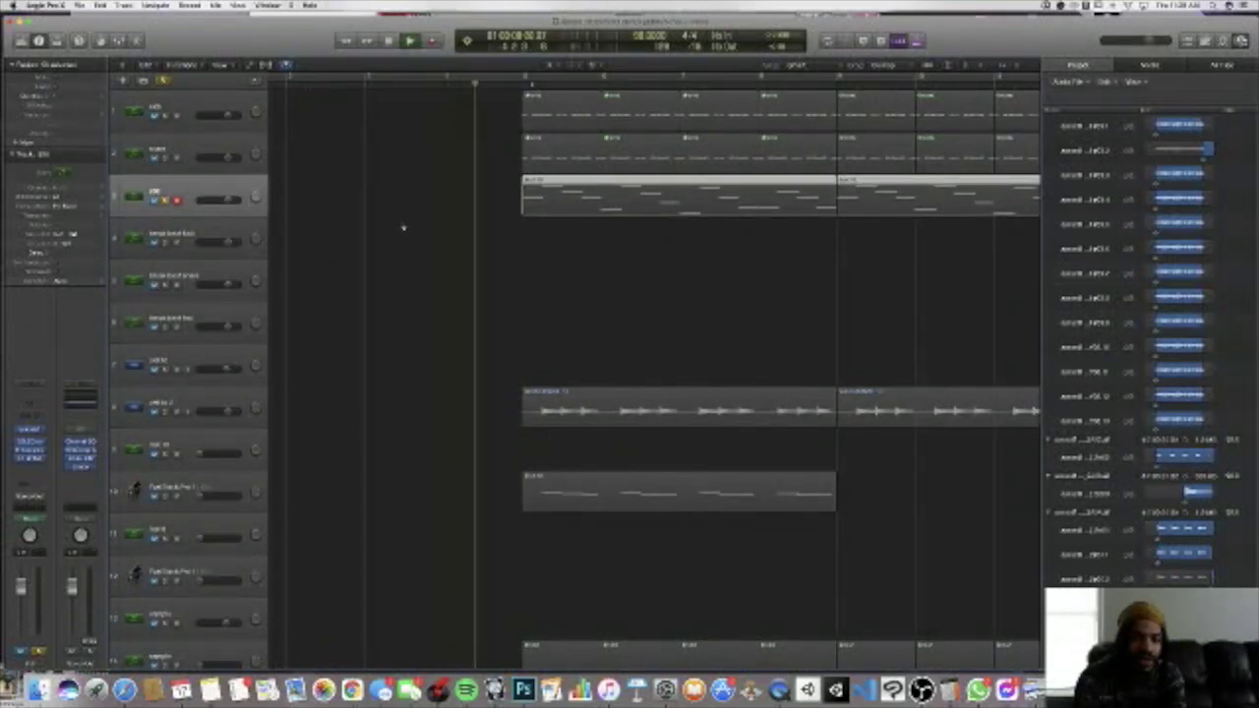
- Restart playback from about bar 4 and solo the eighth track together with the third
{"action": "left_click", "coordinate": [439, 85]}
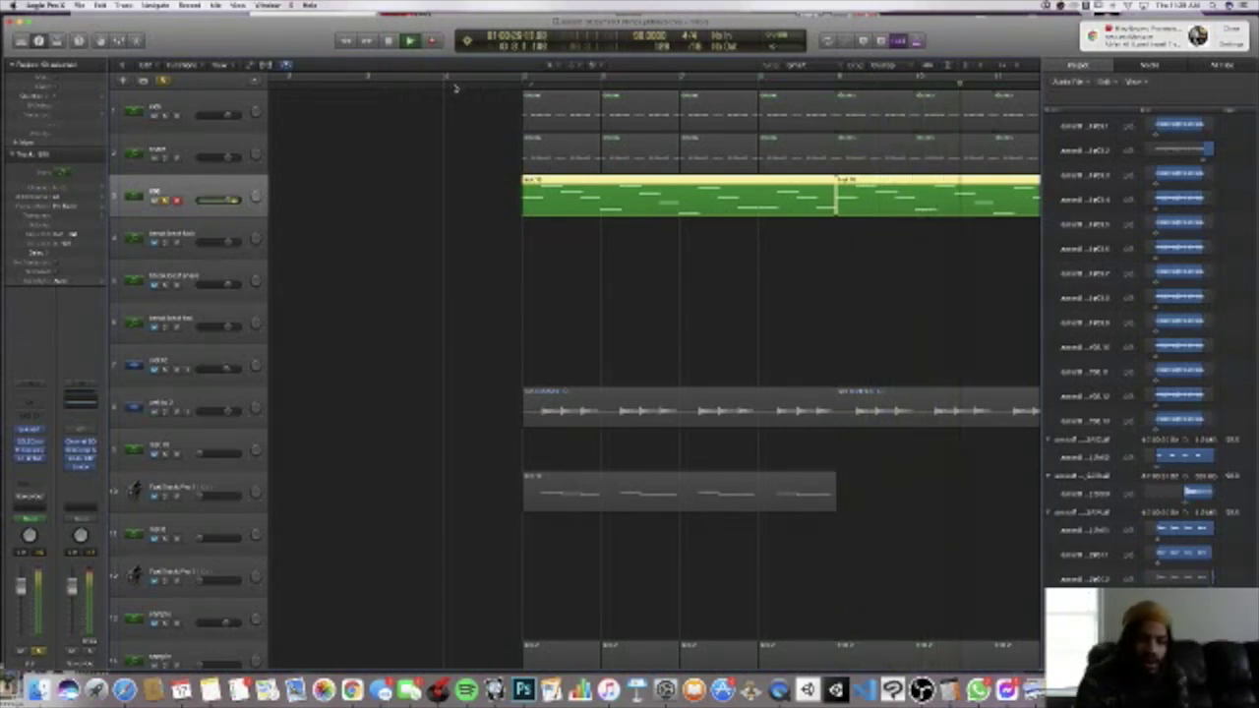
{"action": "left_click", "coordinate": [442, 95]}
{"action": "key", "text": "space"}
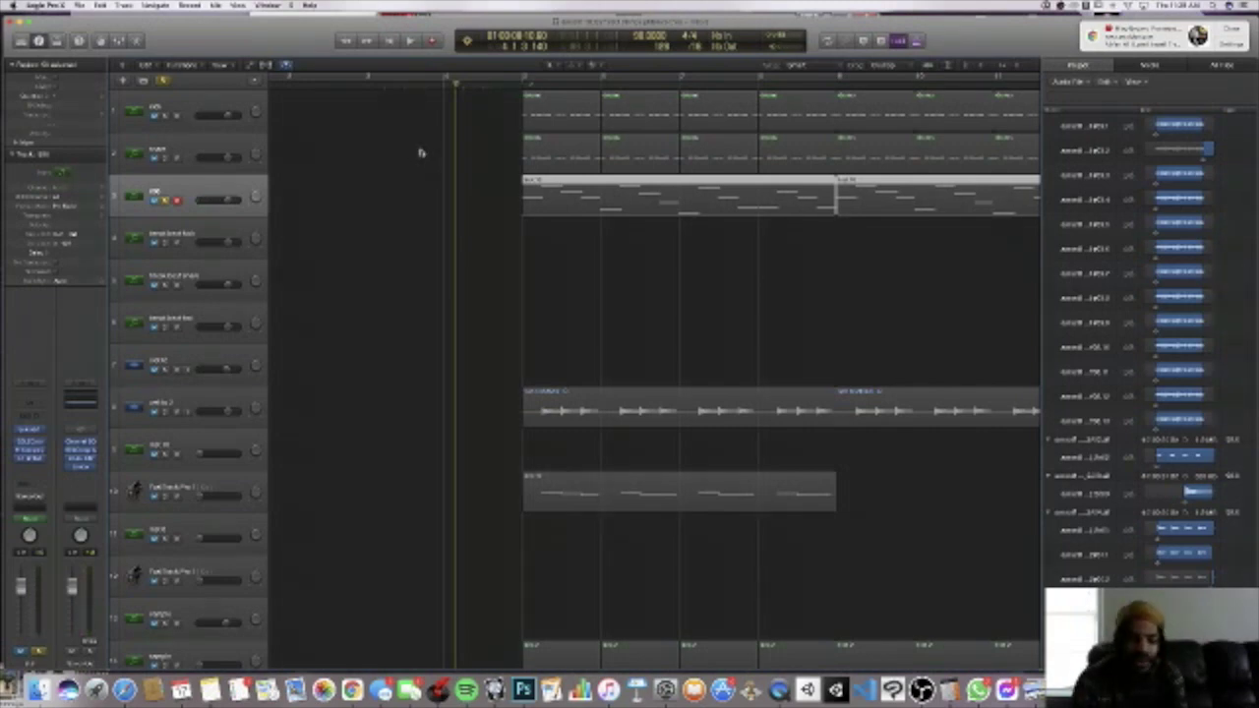
{"action": "key", "text": "space"}
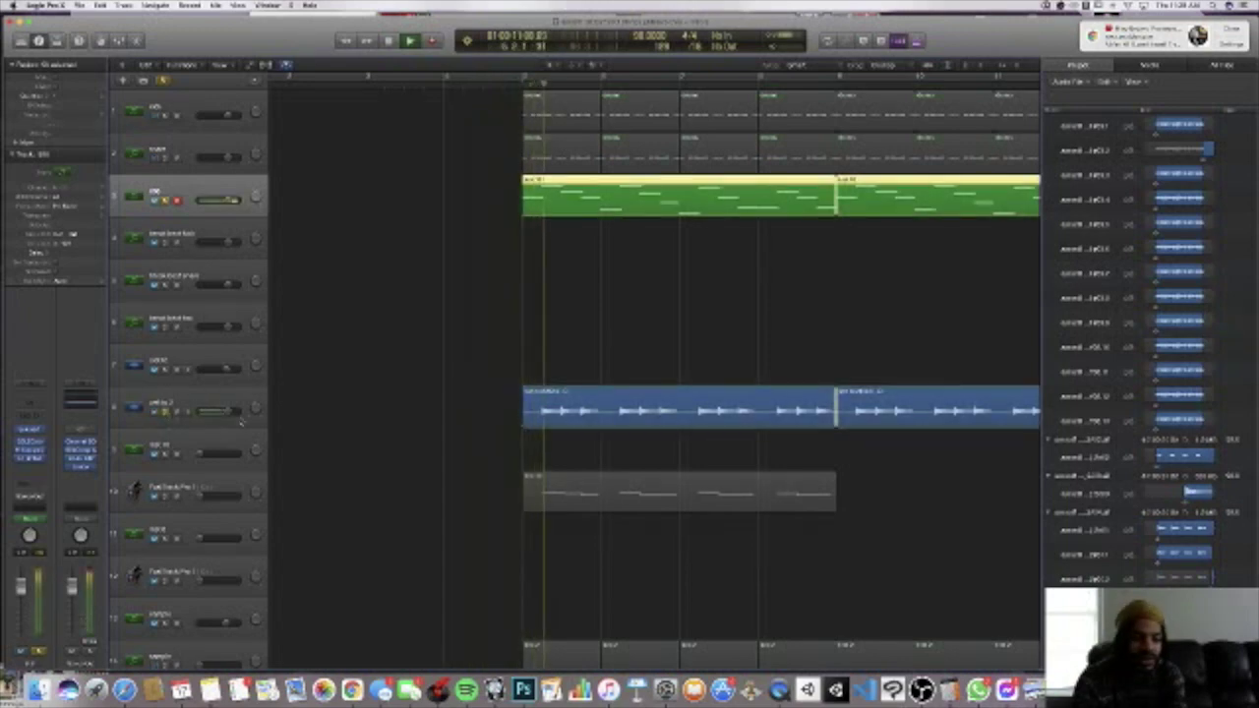
- Replay the soloed tracks from just before bar 5 and add the guitar chord track on track 15 to the solo
{"action": "scroll", "coordinate": [241, 421], "scroll_direction": "down", "scroll_amount": 1}
{"action": "scroll", "coordinate": [455, 236], "scroll_direction": "down", "scroll_amount": 1}
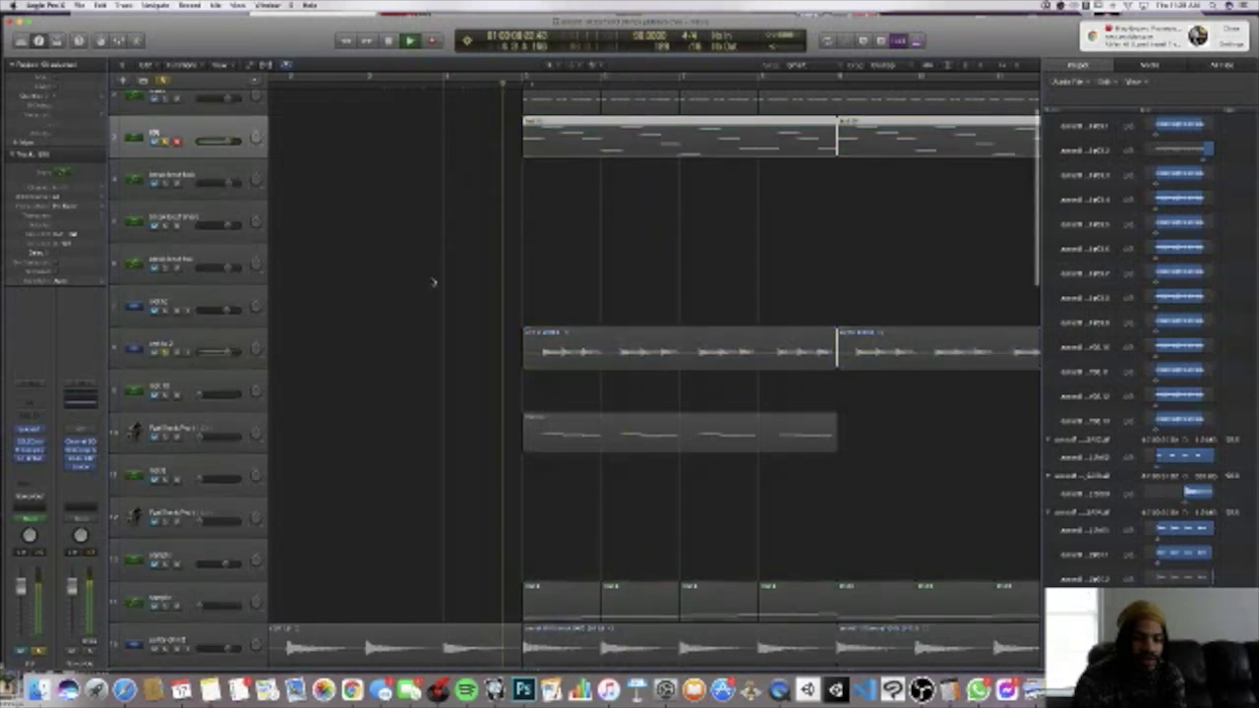
{"action": "scroll", "coordinate": [433, 282], "scroll_direction": "down", "scroll_amount": 5}
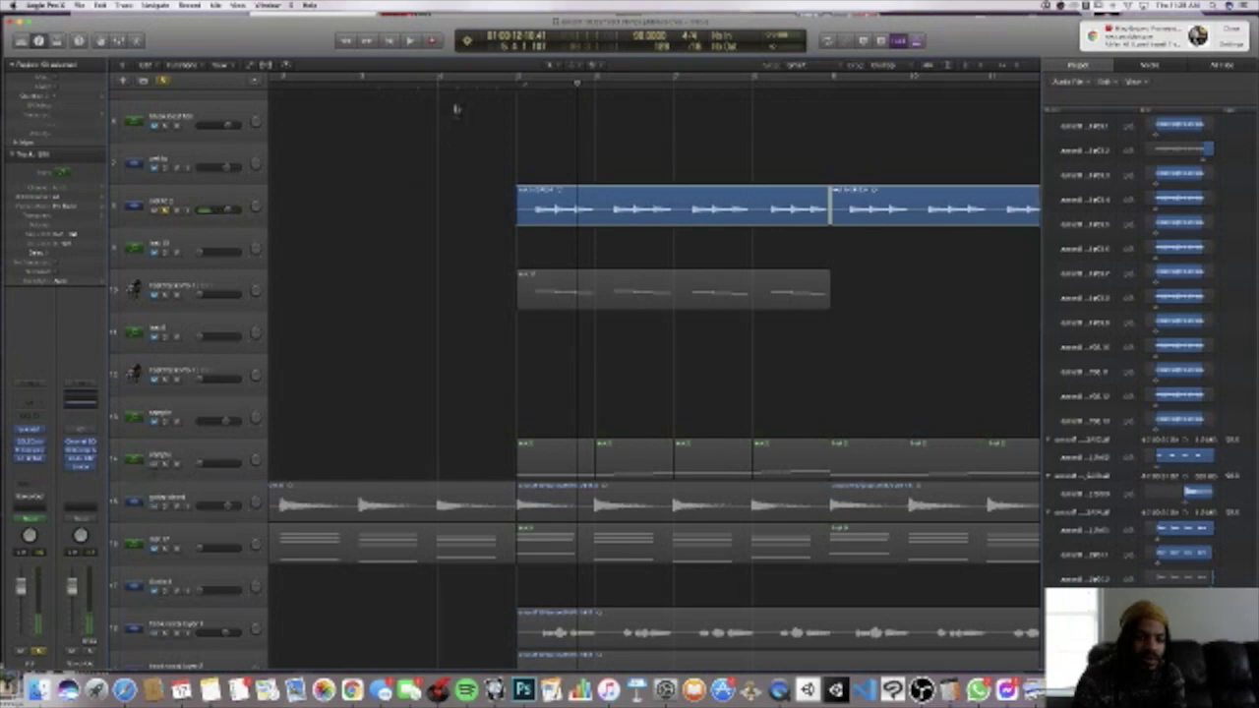
{"action": "key", "text": "space"}
{"action": "scroll", "coordinate": [324, 491], "scroll_direction": "up", "scroll_amount": 1}
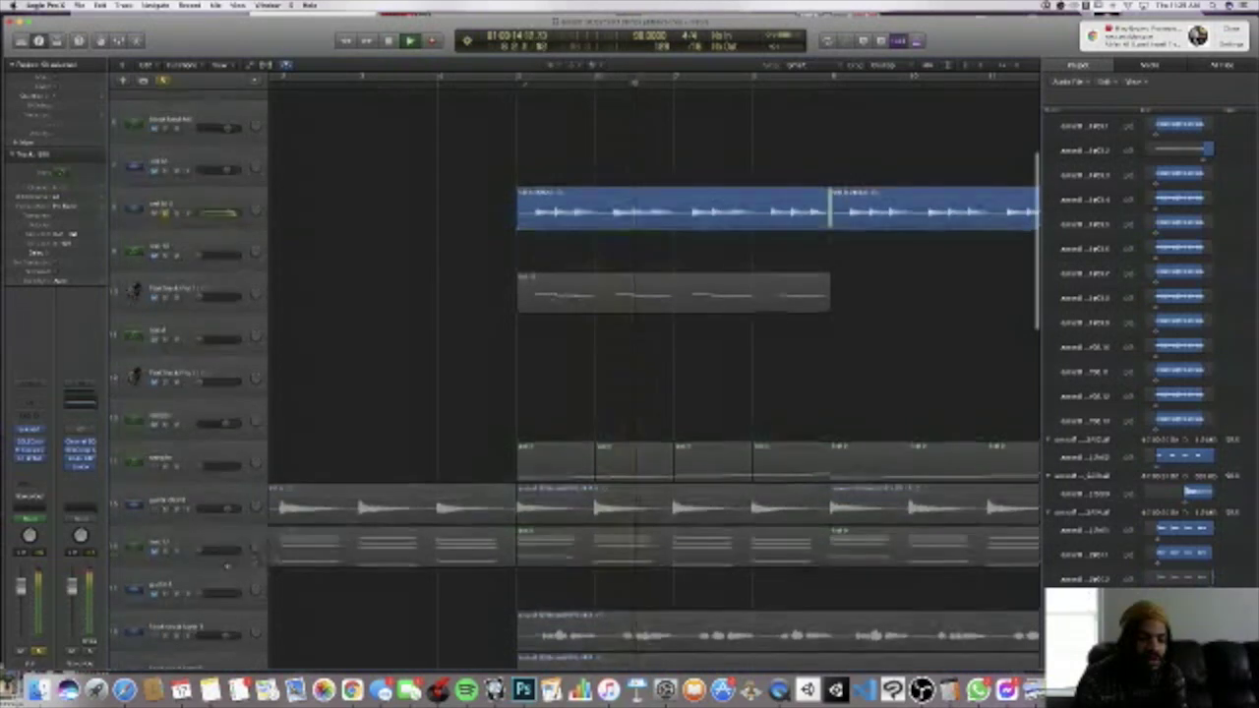
{"action": "left_click", "coordinate": [167, 509]}
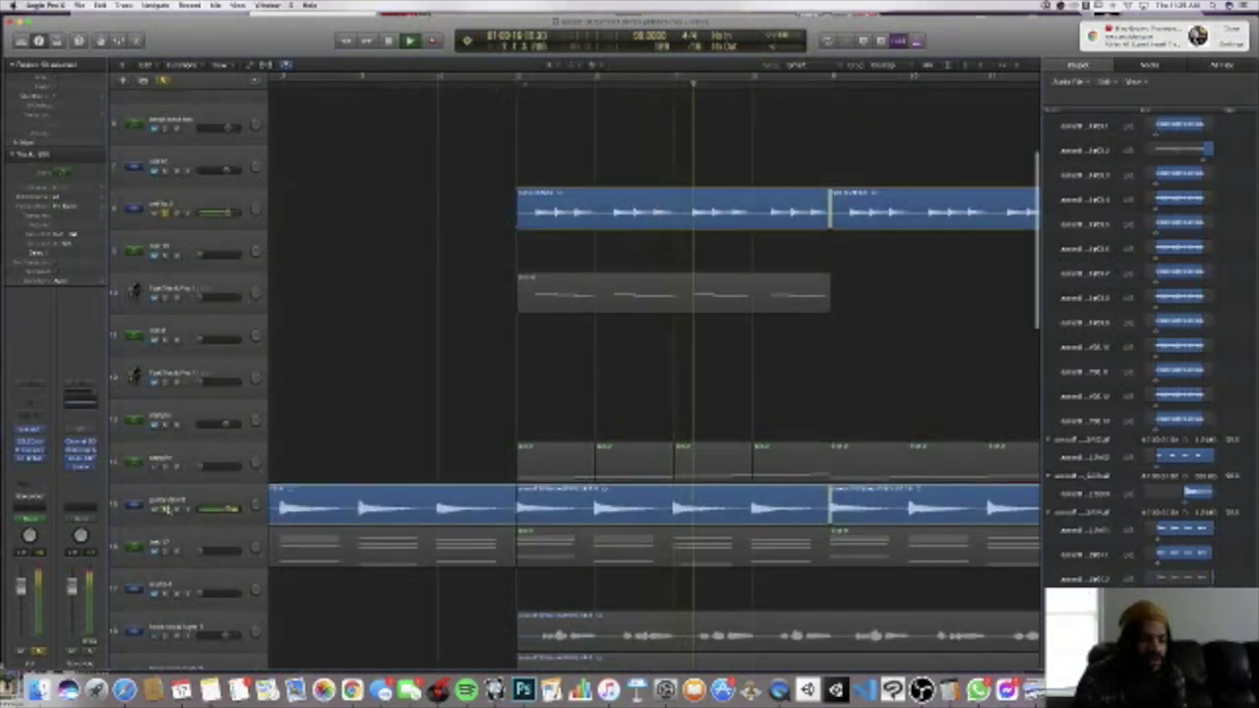
{"action": "scroll", "coordinate": [167, 510], "scroll_direction": "down", "scroll_amount": 1}
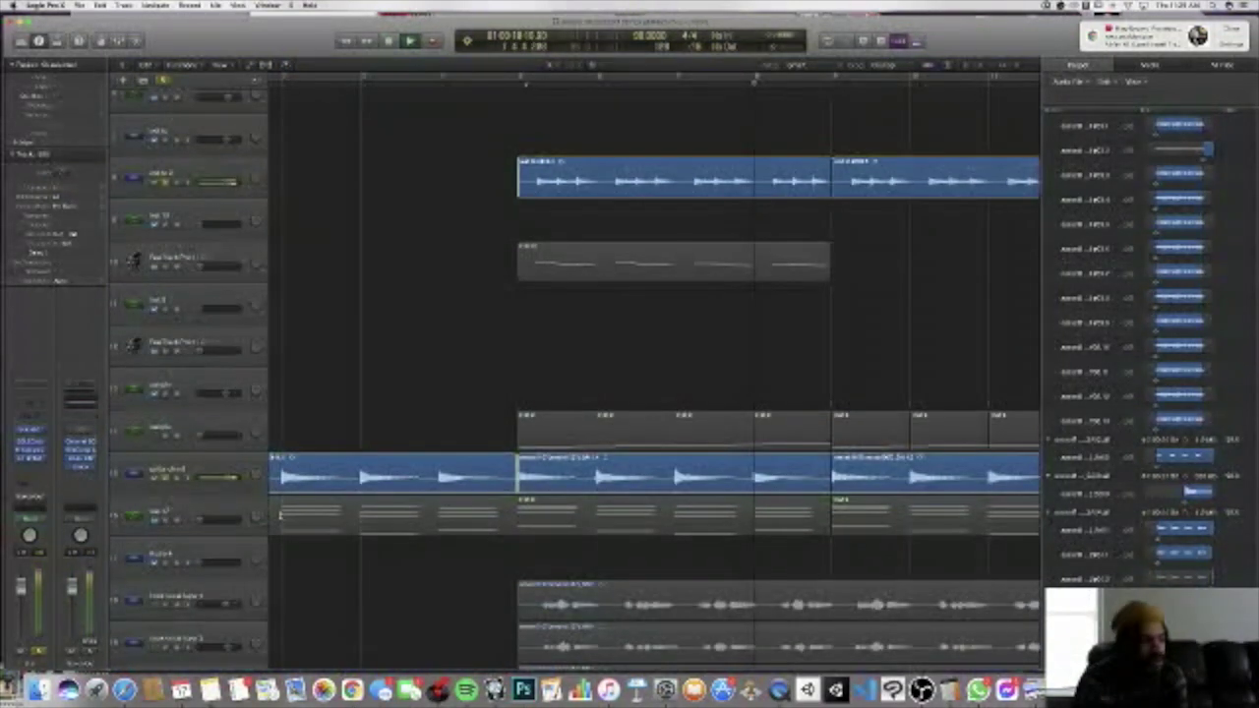
{"action": "scroll", "coordinate": [280, 511], "scroll_direction": "down", "scroll_amount": 1}
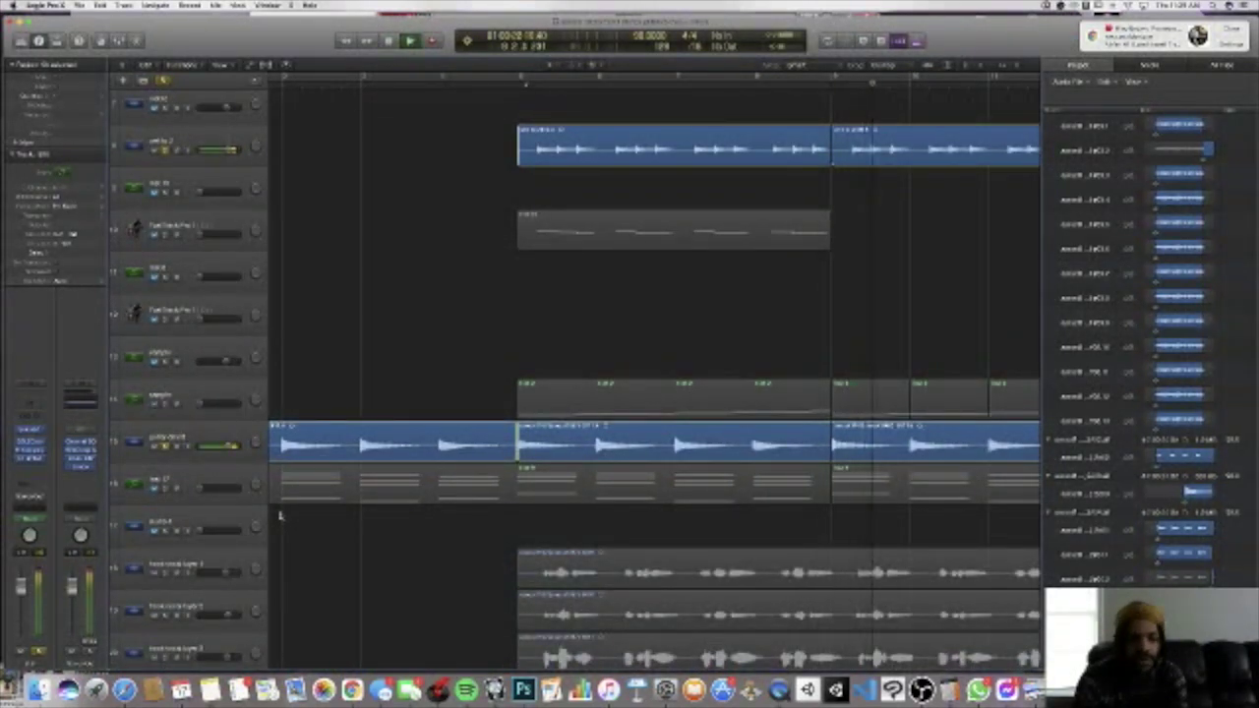
{"action": "scroll", "coordinate": [280, 515], "scroll_direction": "up", "scroll_amount": 2}
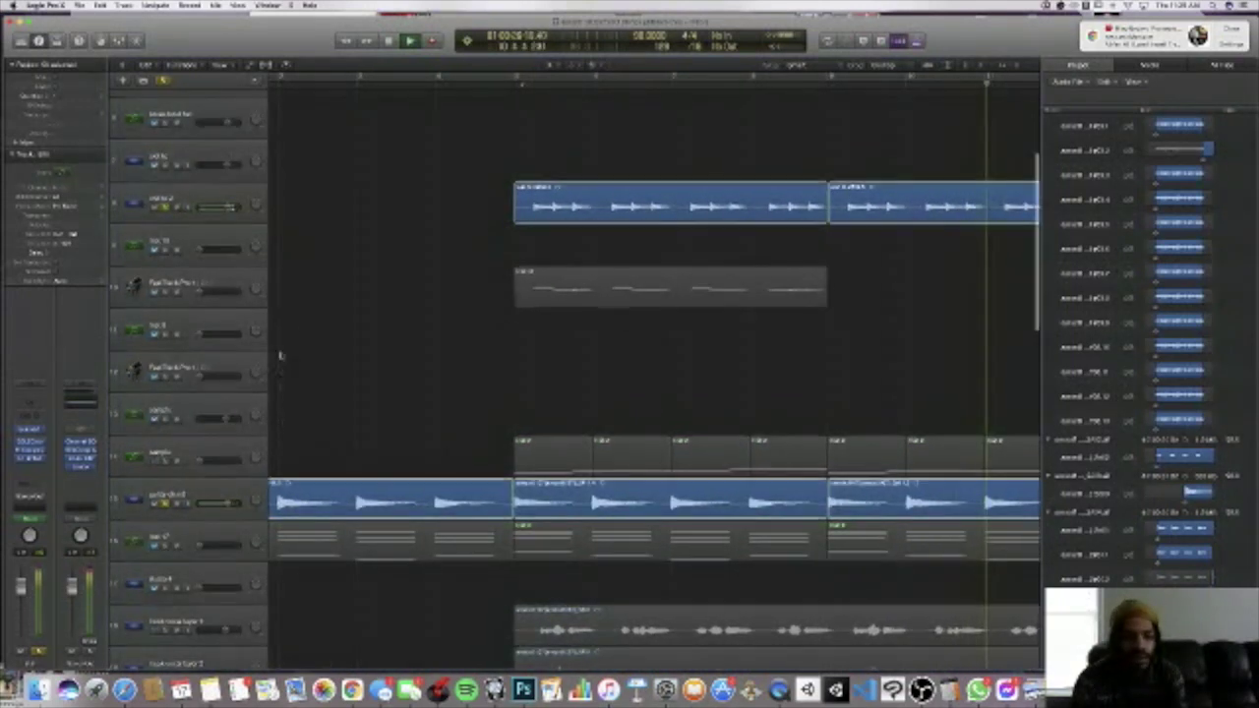
- Stop playback, clear all solos, then solo only the third track and play it from just before bar 5
{"action": "key", "text": "space"}
{"action": "scroll", "coordinate": [318, 242], "scroll_direction": "right", "scroll_amount": 1}
{"action": "key", "text": "ctrl+m"}
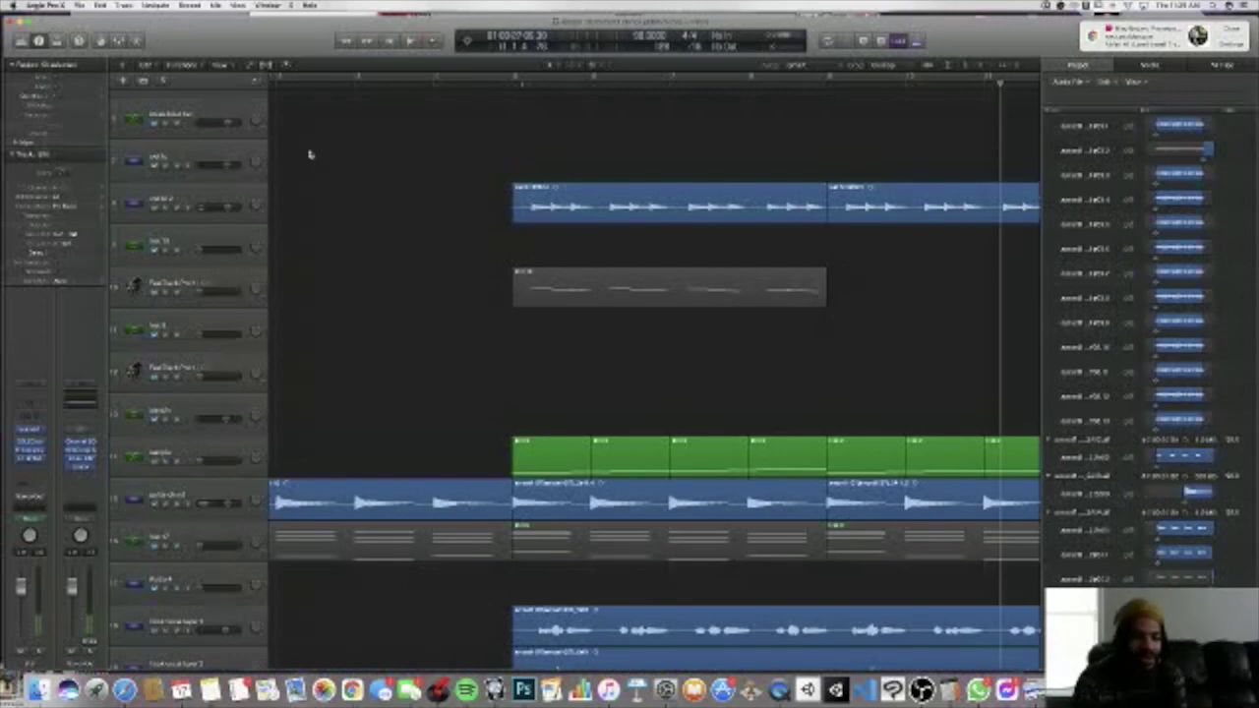
{"action": "scroll", "coordinate": [310, 155], "scroll_direction": "up", "scroll_amount": 5}
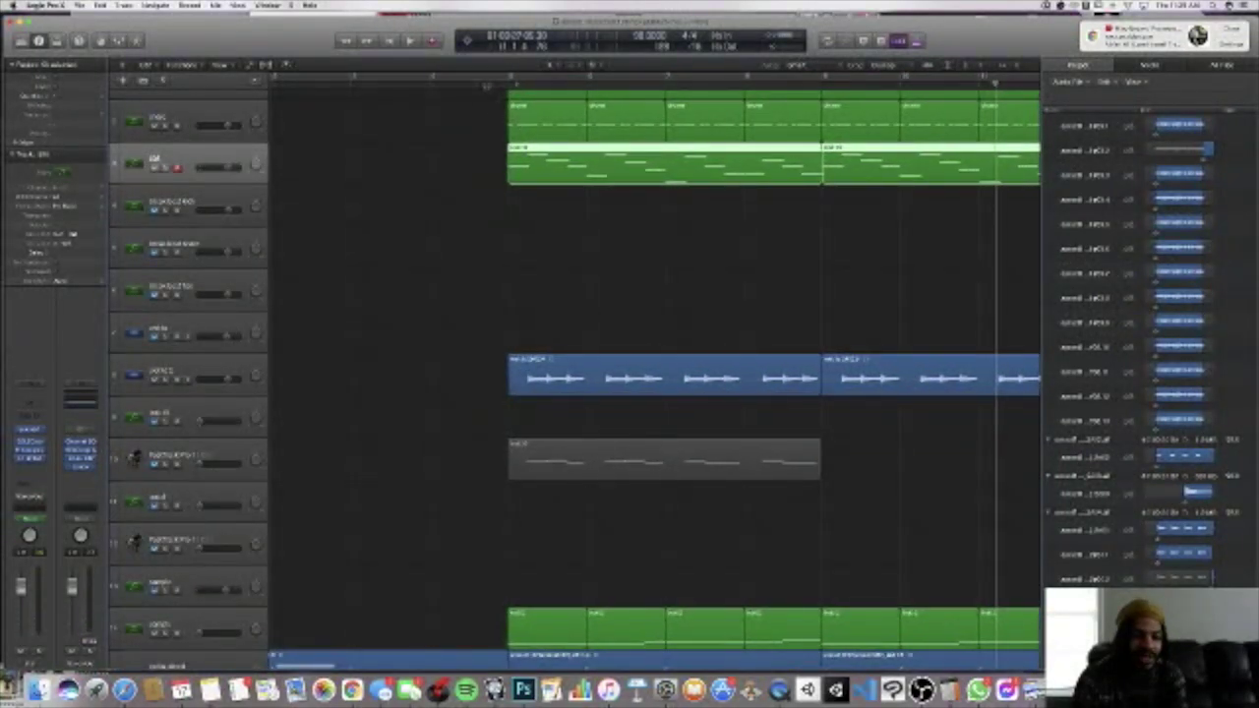
{"action": "key", "text": "ctrl+m"}
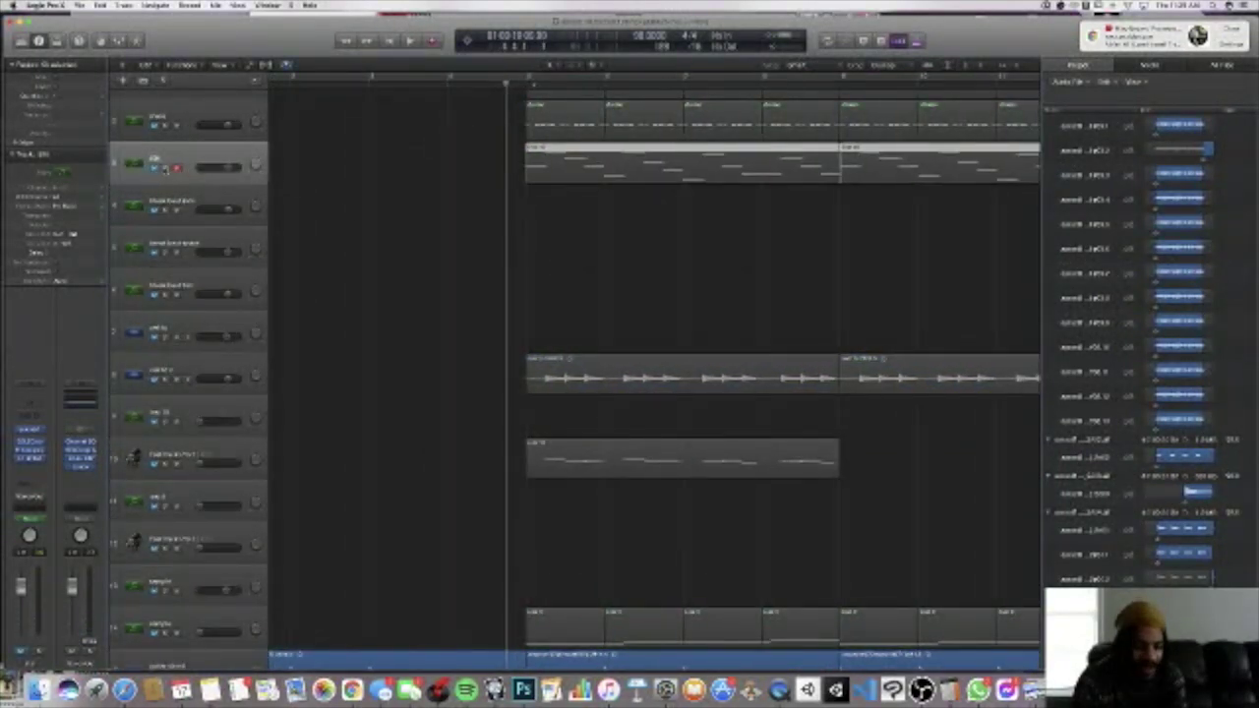
{"action": "left_click", "coordinate": [167, 169]}
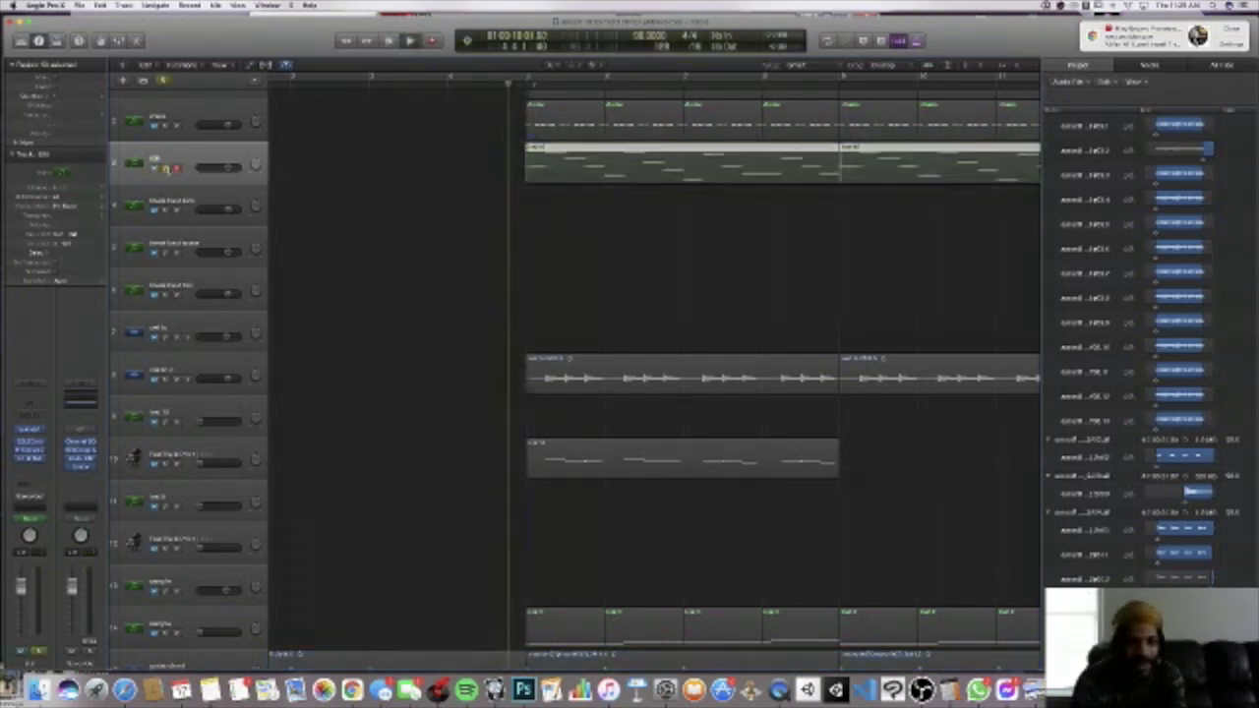
{"action": "key", "text": "space"}
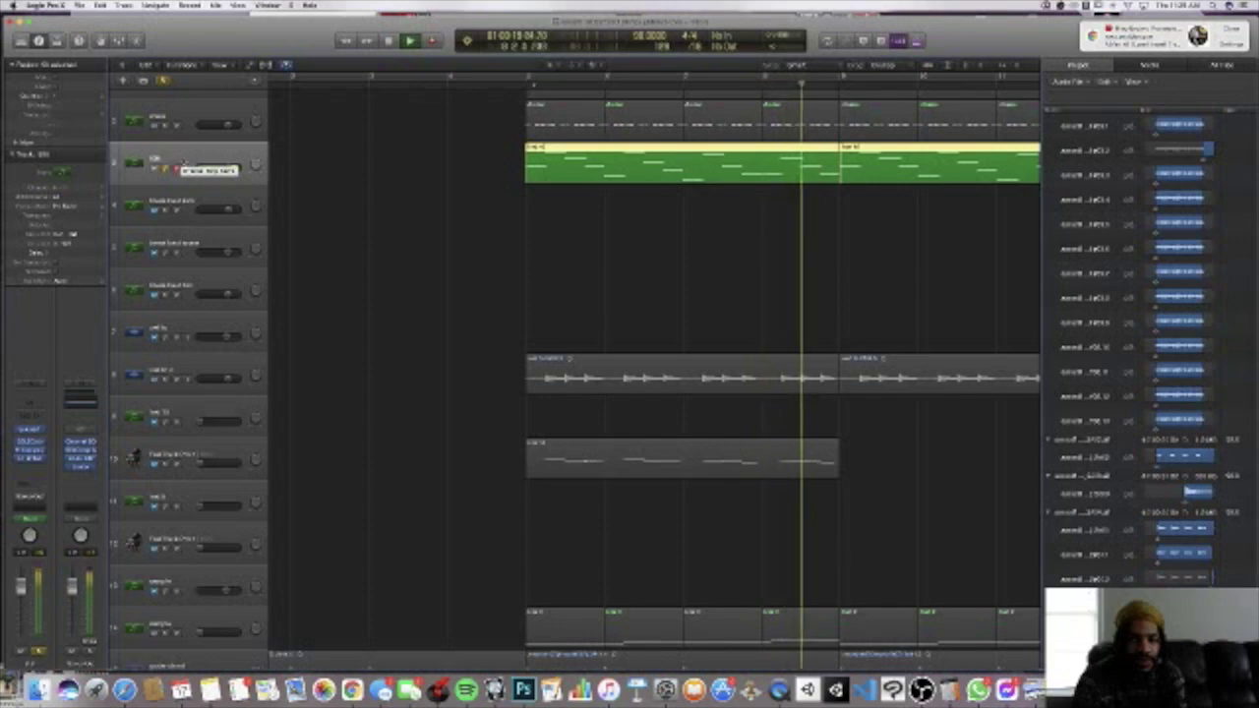
- Clear the third track's solo, select and solo the eighth track, and play it from the middle of bar 4
{"action": "key", "text": "super+a"}
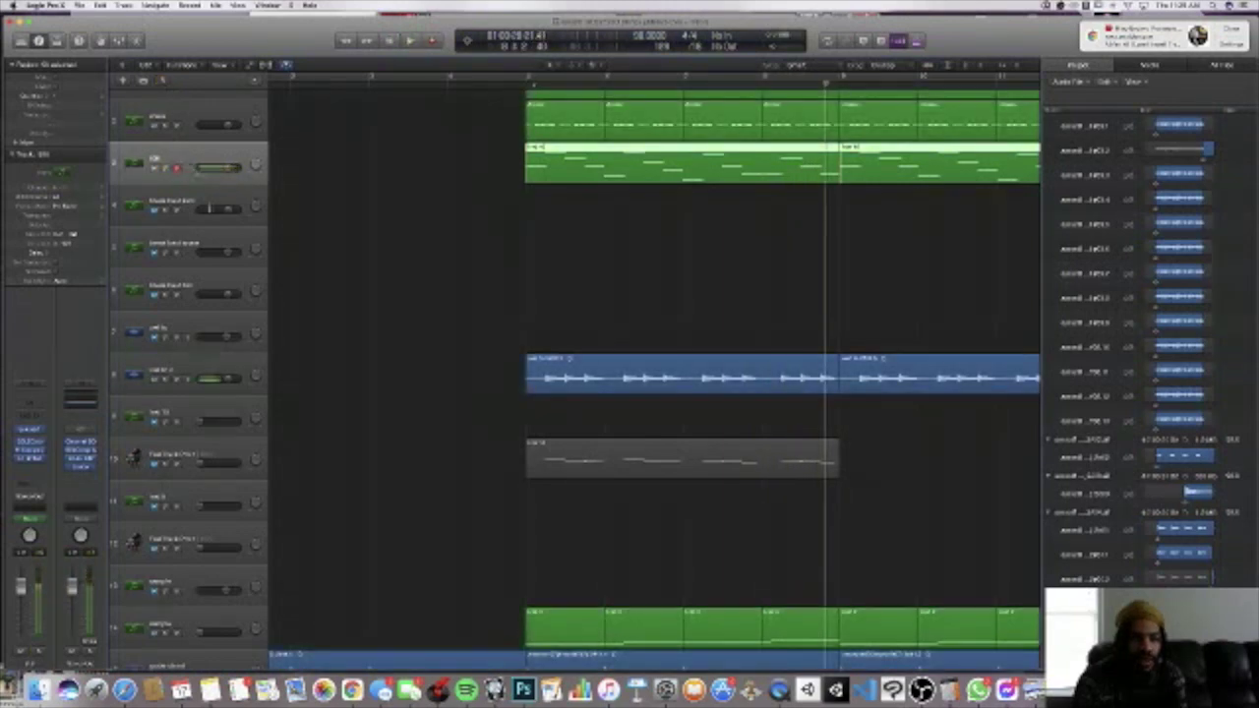
{"action": "left_click", "coordinate": [172, 374]}
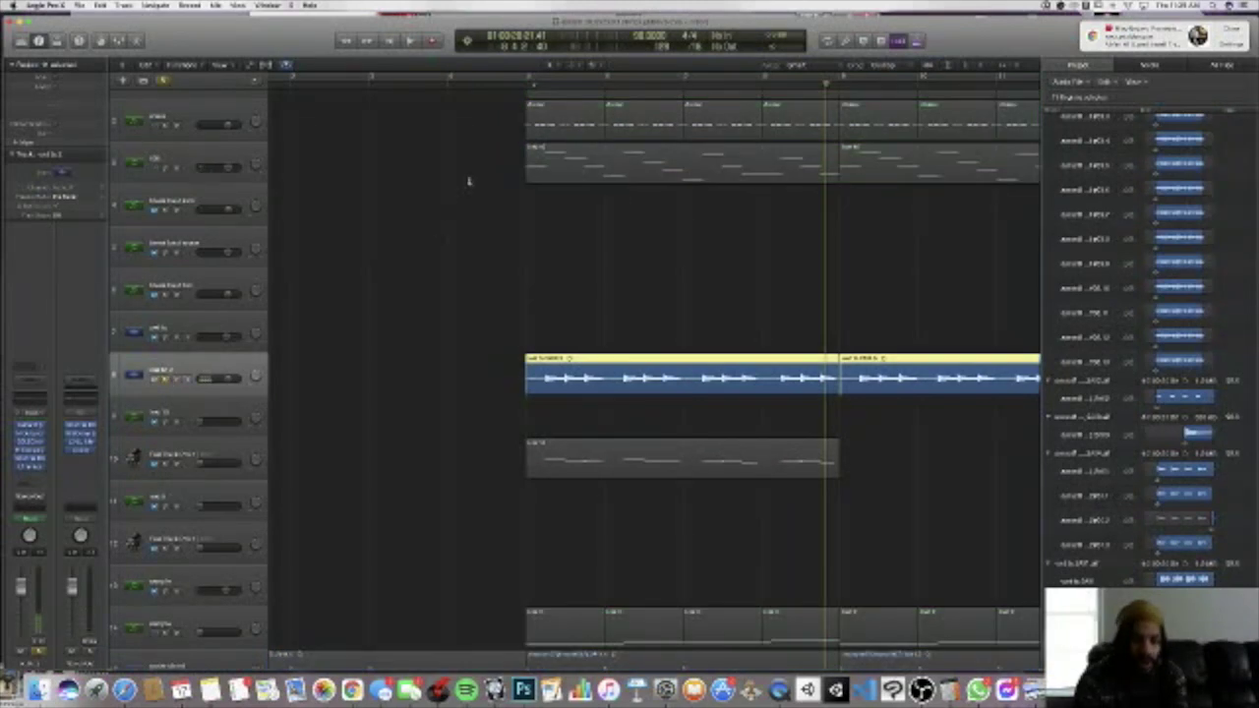
{"action": "left_click", "coordinate": [486, 85]}
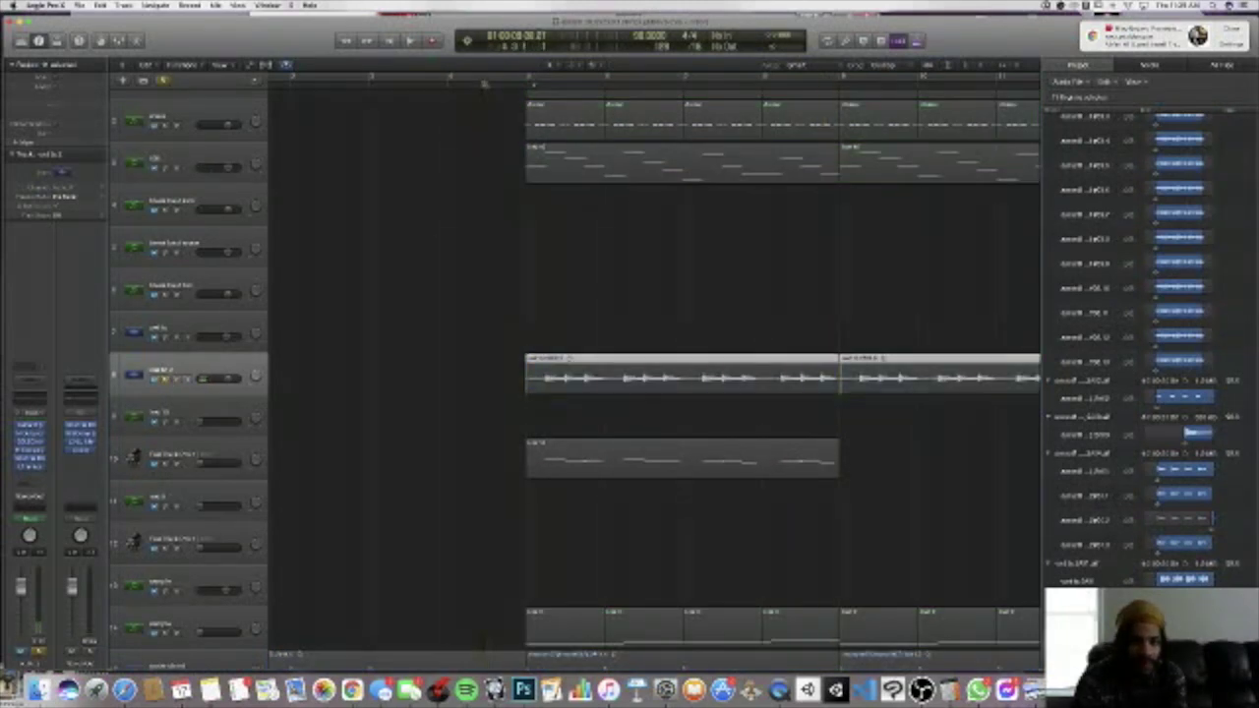
{"action": "key", "text": "space"}
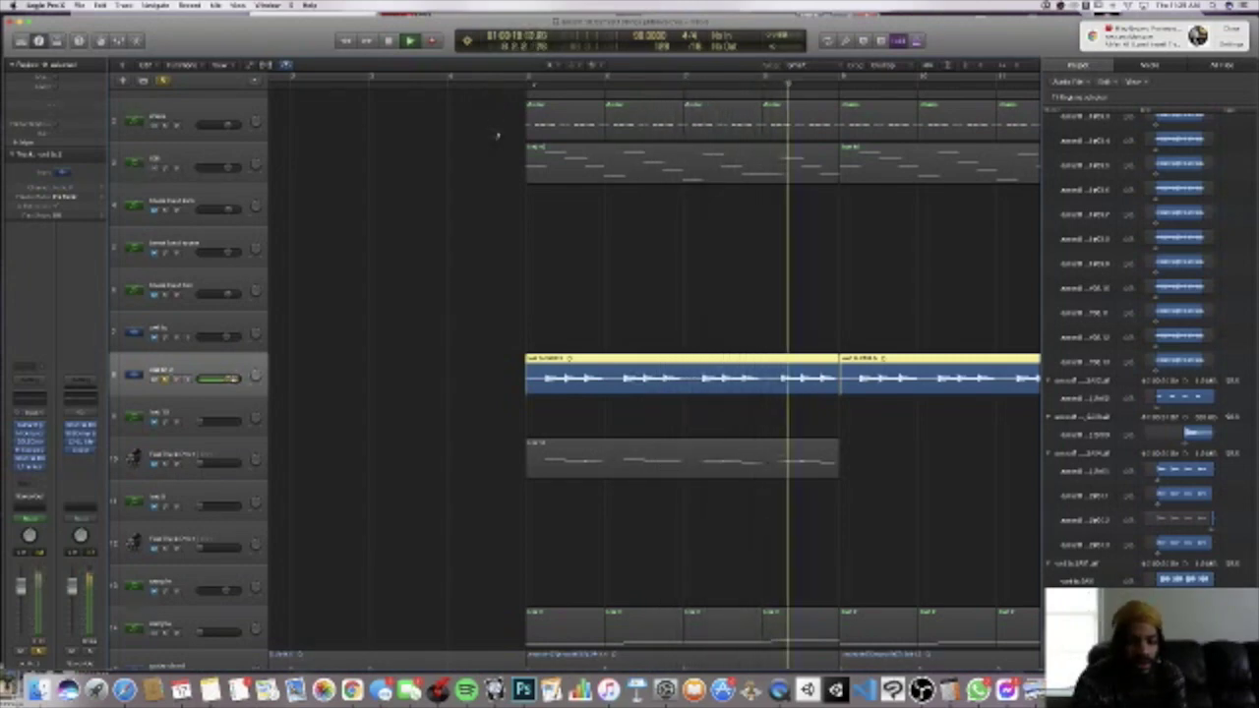
- Clear the solos, solo the first hook vocal layer on track 18 and play it from just before bar 5
{"action": "scroll", "coordinate": [496, 132], "scroll_direction": "down", "scroll_amount": 5}
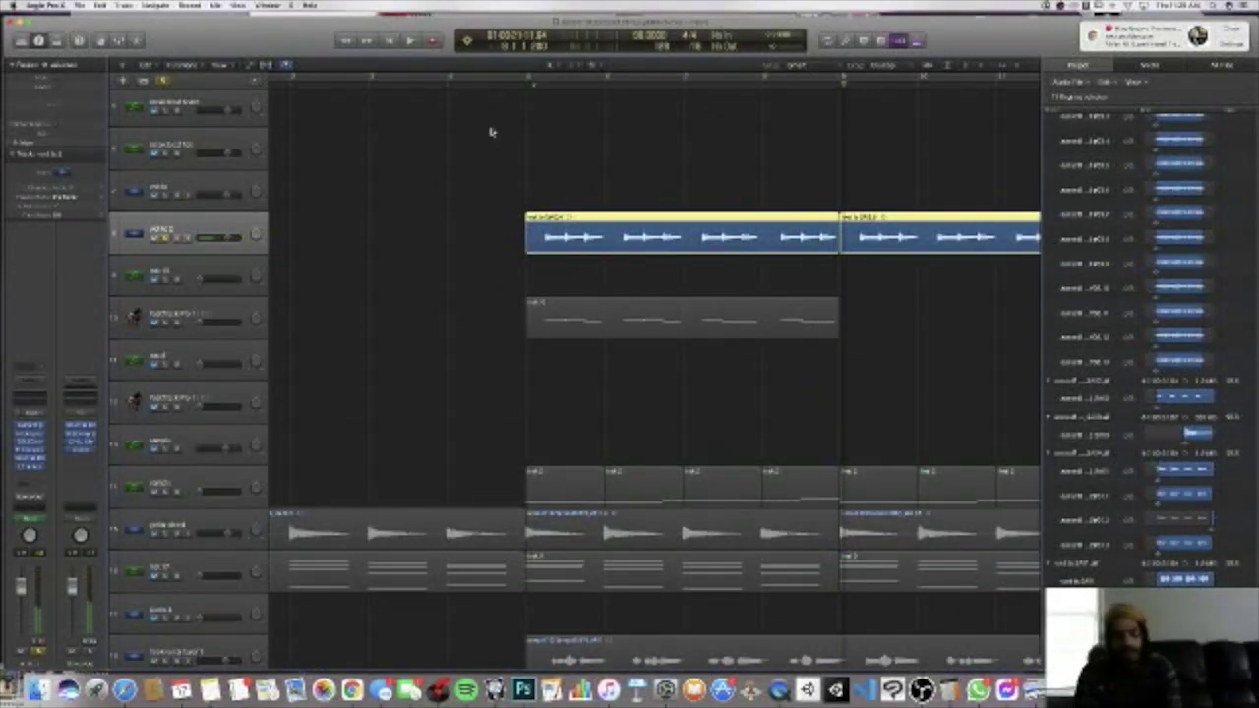
{"action": "scroll", "coordinate": [492, 132], "scroll_direction": "down", "scroll_amount": 10}
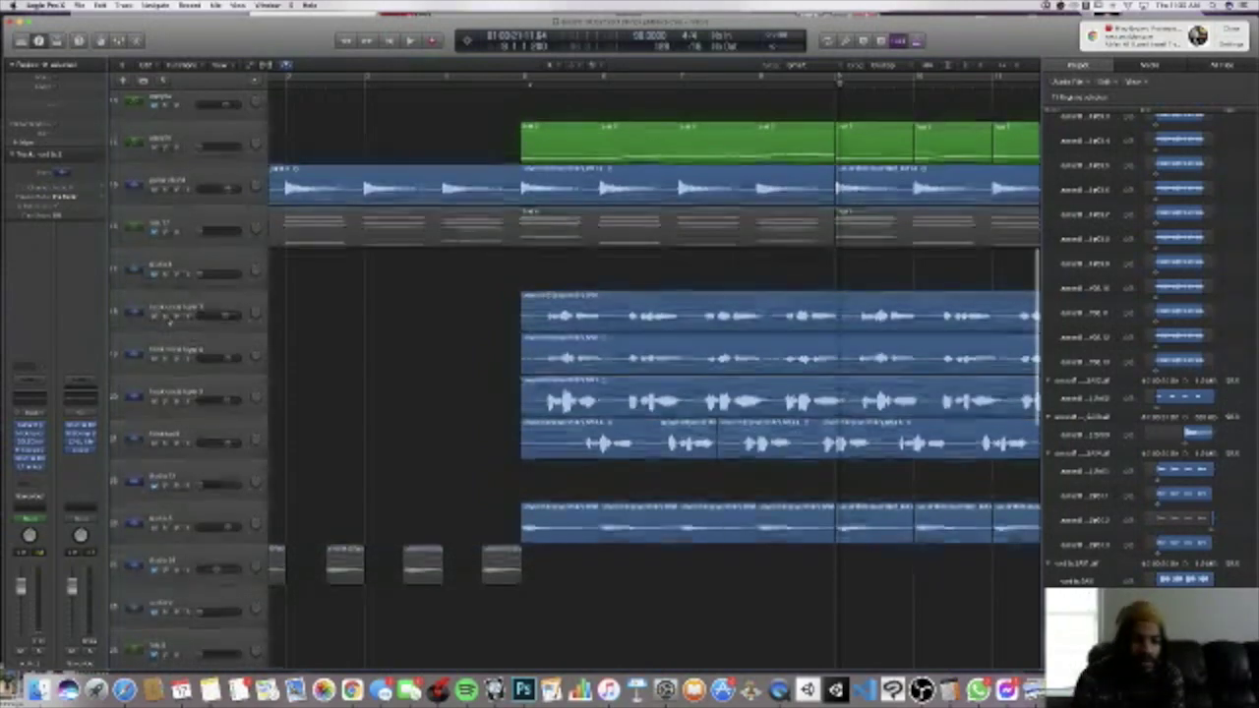
{"action": "left_click", "coordinate": [182, 315]}
{"action": "left_click", "coordinate": [499, 266]}
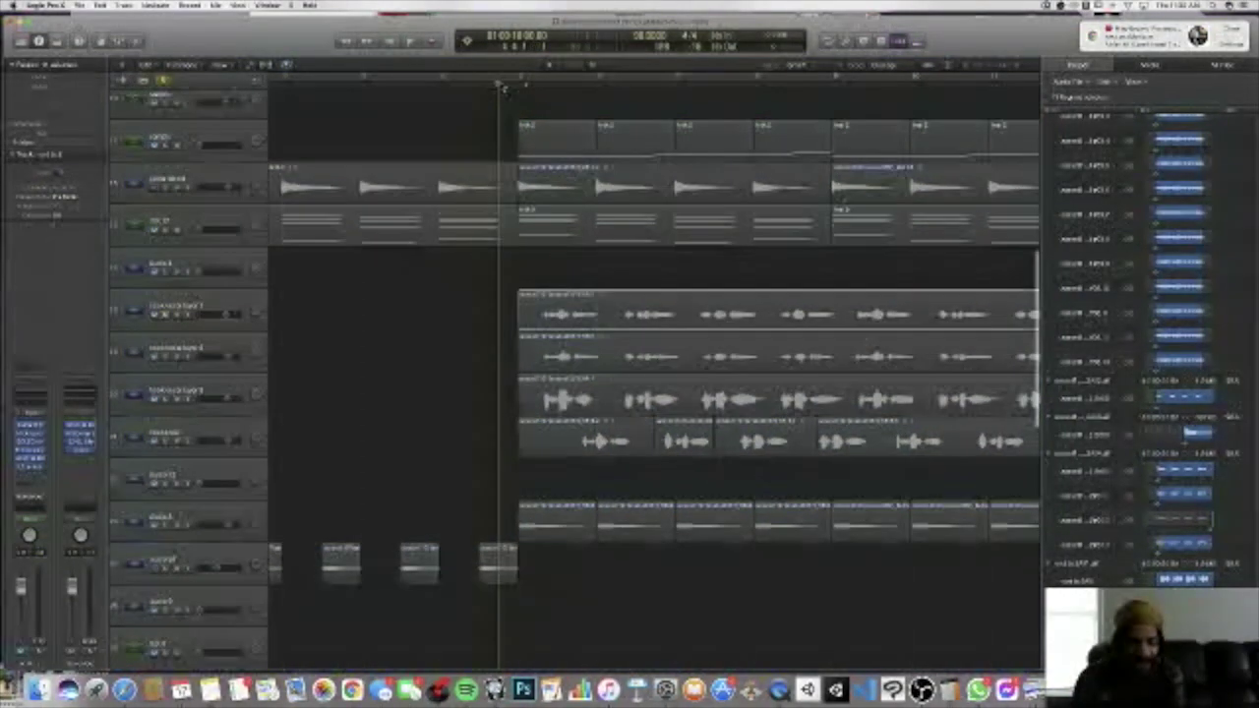
{"action": "key", "text": "space"}
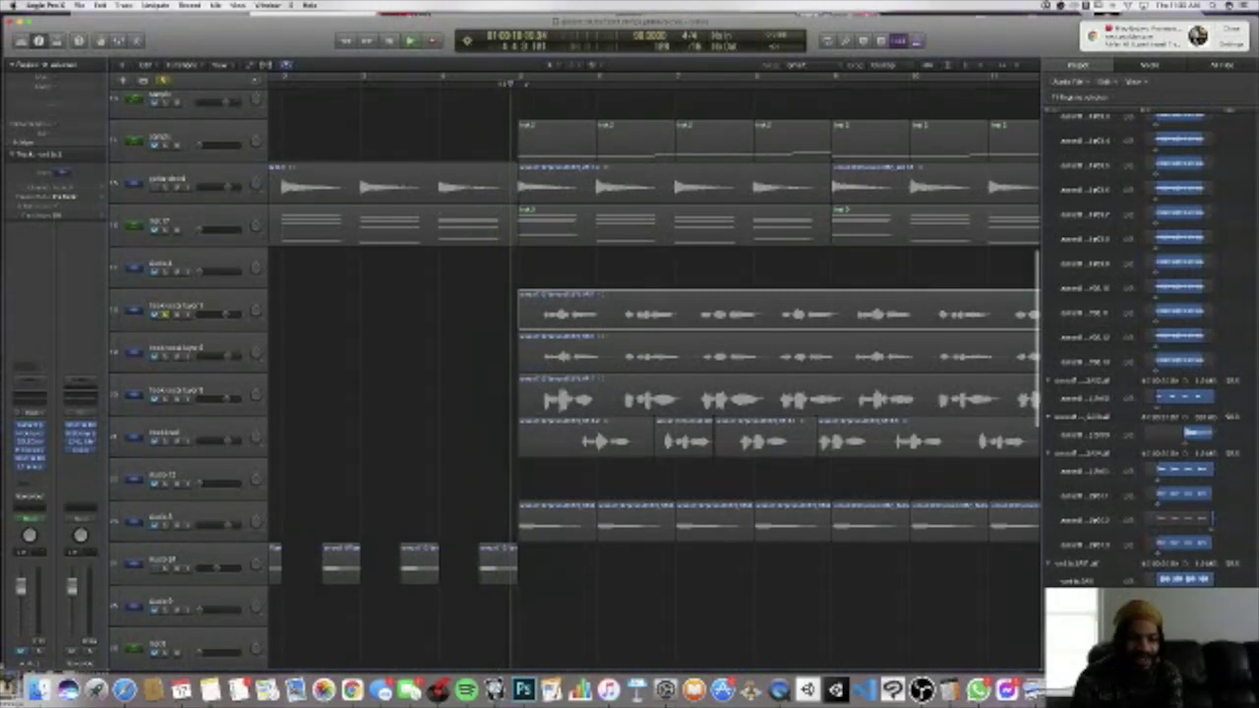
{"action": "left_click", "coordinate": [489, 86]}
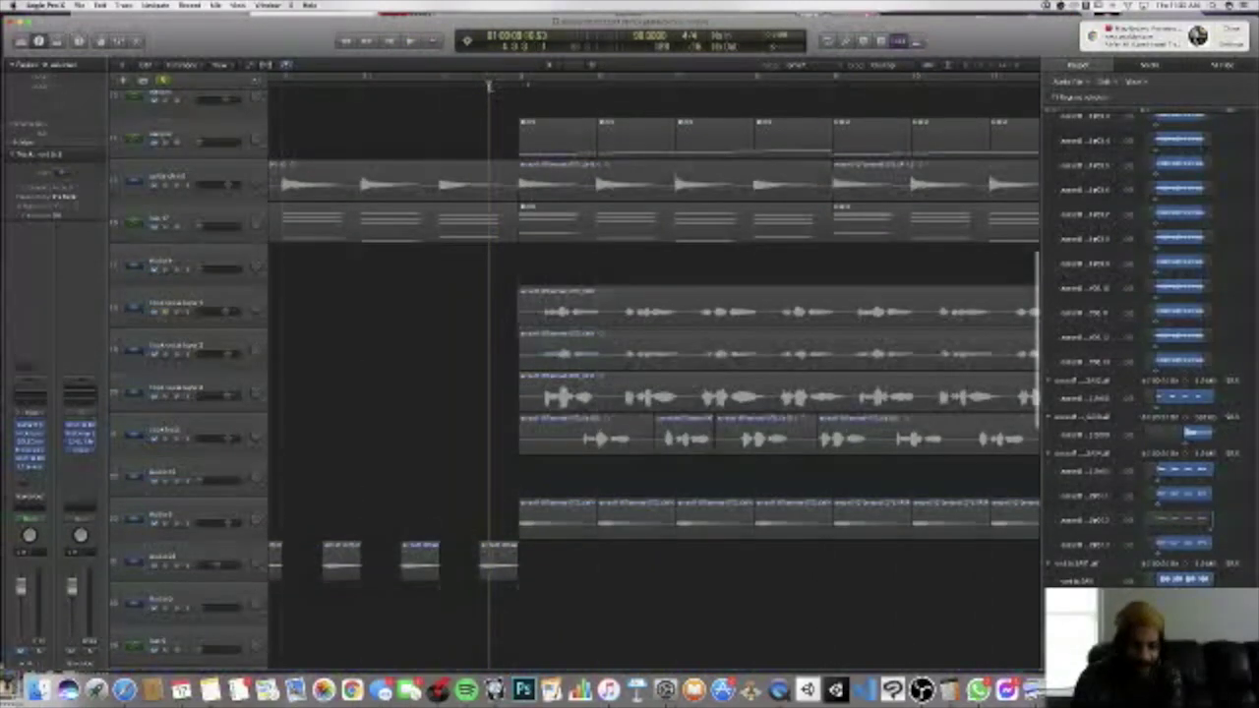
{"action": "key", "text": "space"}
{"action": "left_click", "coordinate": [531, 310]}
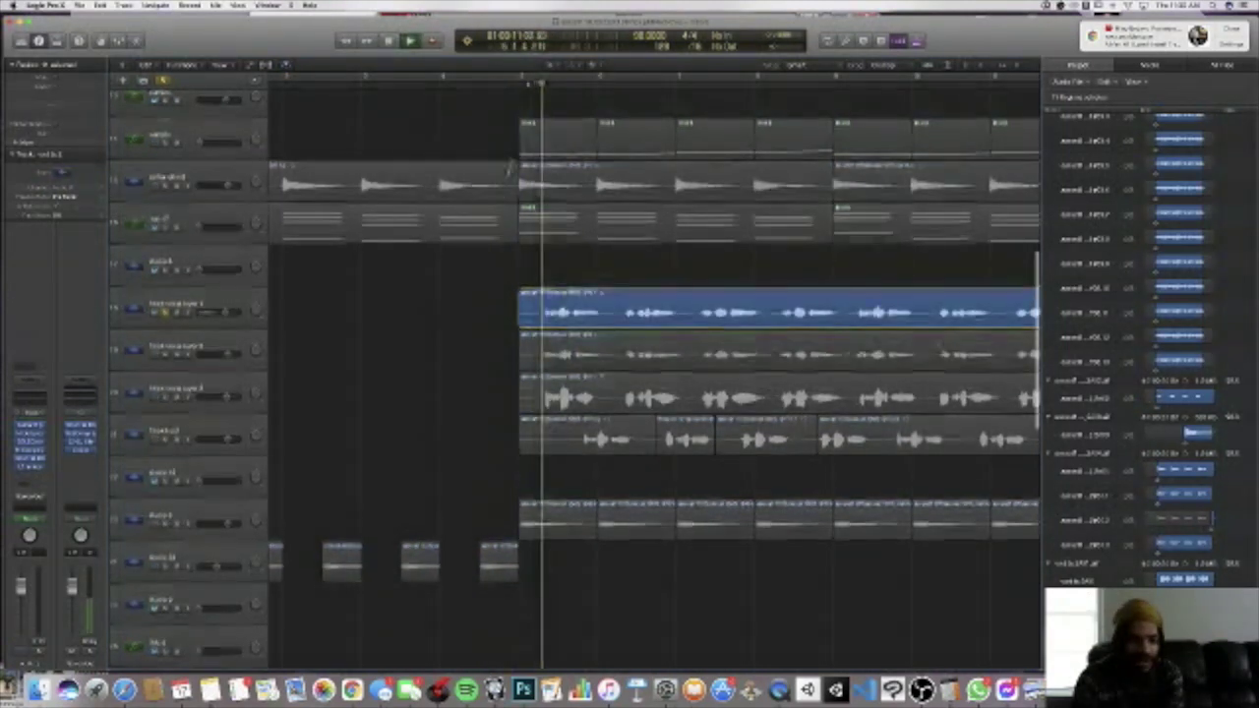
{"action": "scroll", "coordinate": [324, 314], "scroll_direction": "up", "scroll_amount": 1}
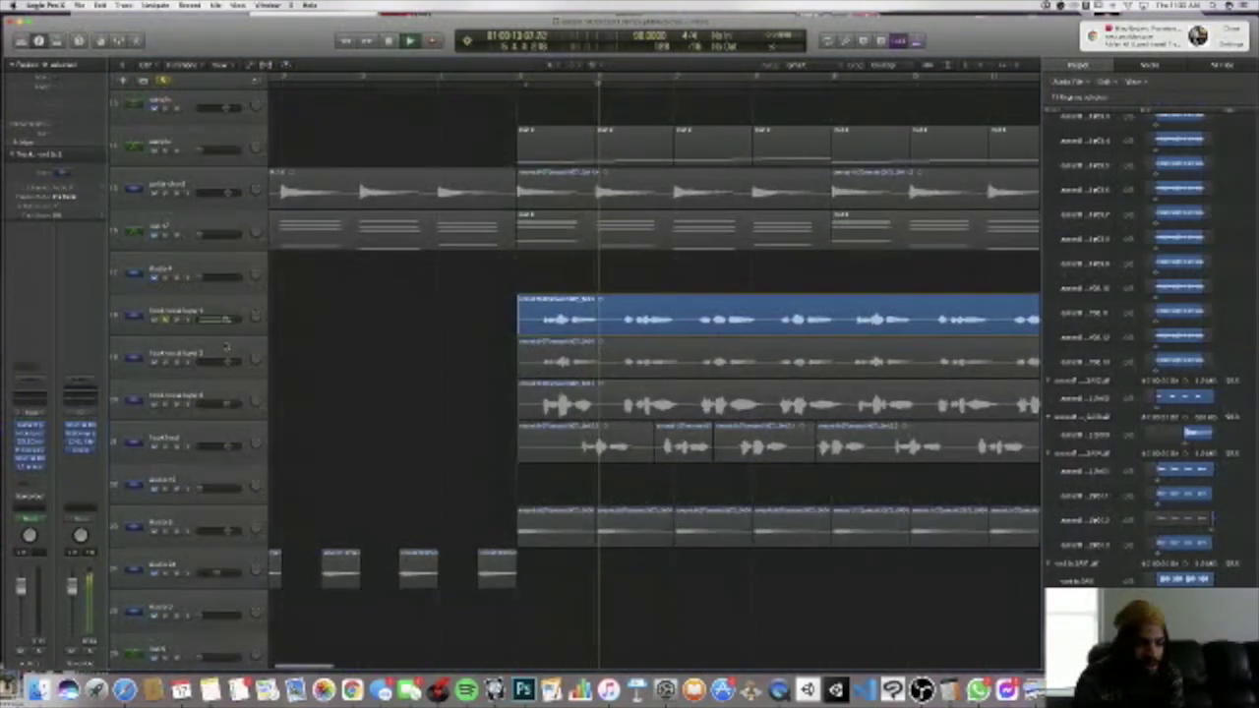
- Add the second and third hook vocal layers on tracks 19 and 20 to the solo and replay from just before bar 5
{"action": "left_click", "coordinate": [171, 362], "text": "shift"}
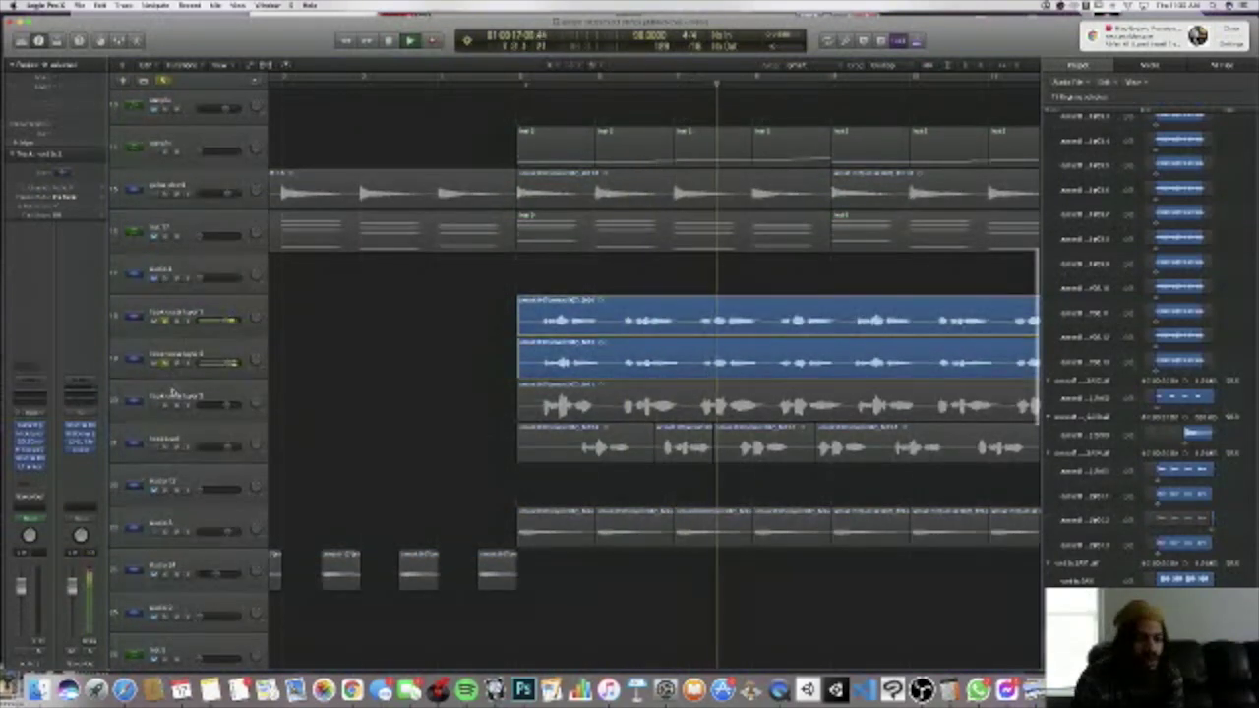
{"action": "left_click", "coordinate": [170, 402], "text": "shift"}
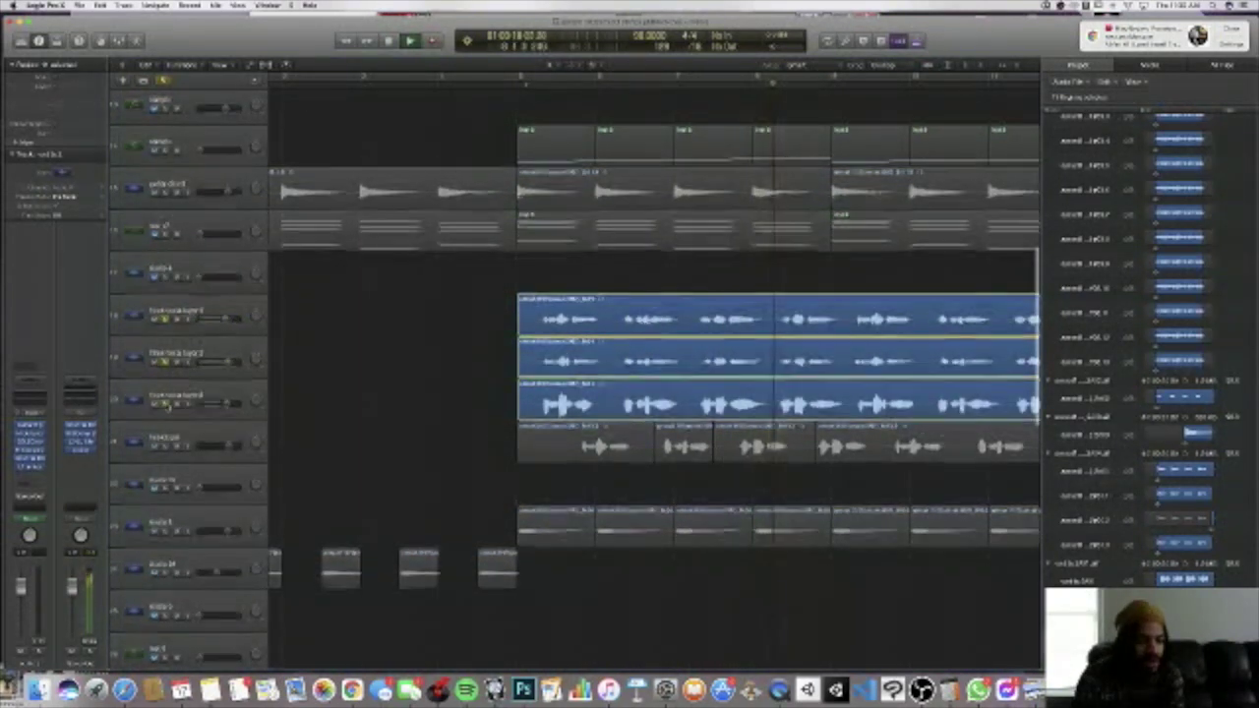
{"action": "scroll", "coordinate": [511, 187], "scroll_direction": "up", "scroll_amount": 1}
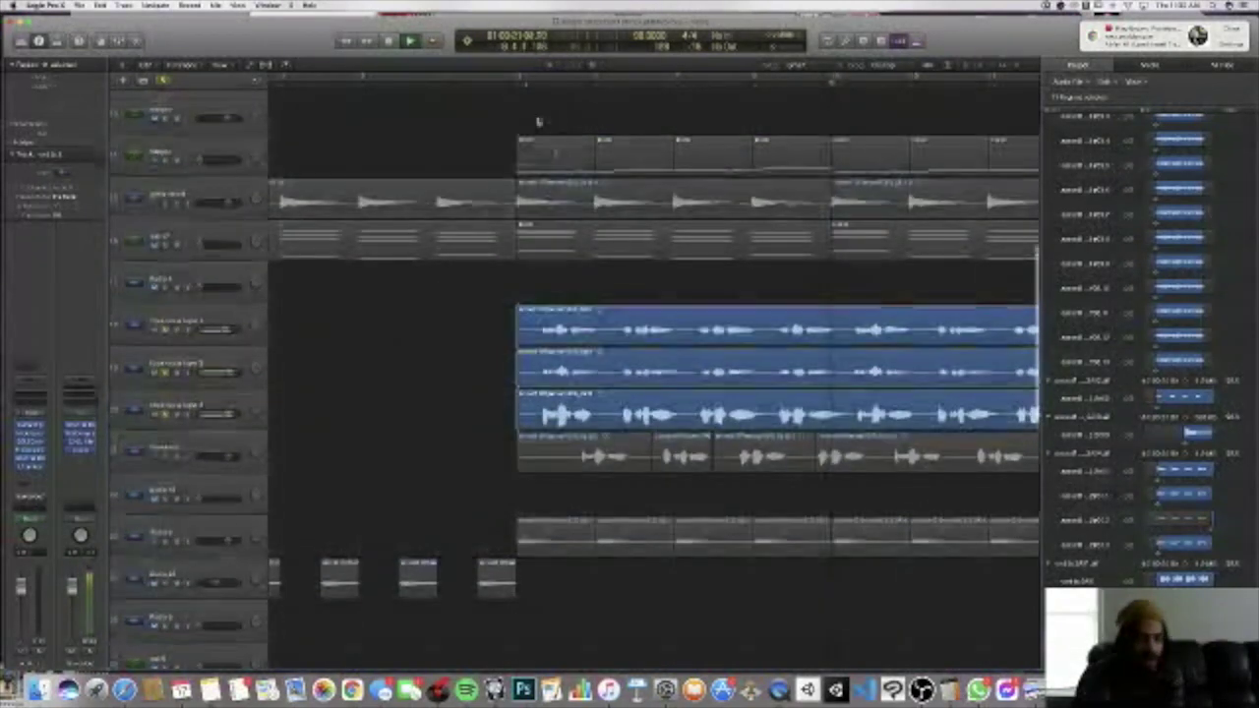
{"action": "scroll", "coordinate": [538, 121], "scroll_direction": "left", "scroll_amount": 2}
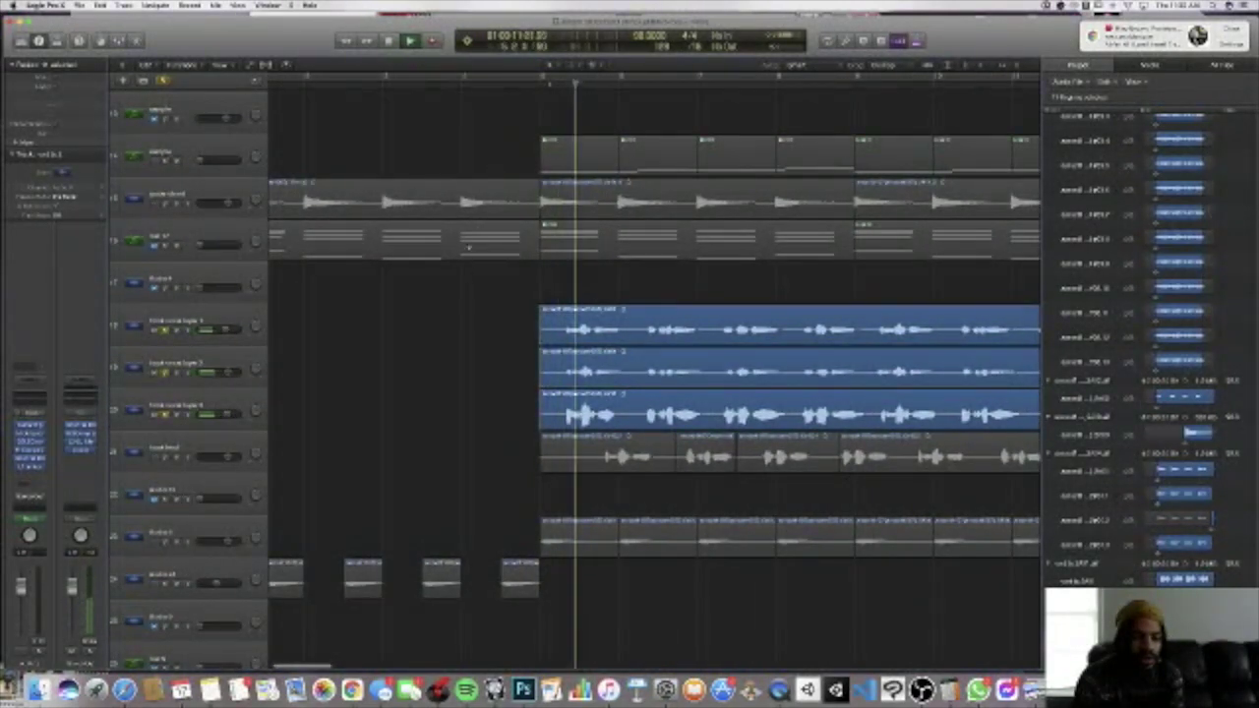
{"action": "left_click", "coordinate": [519, 79]}
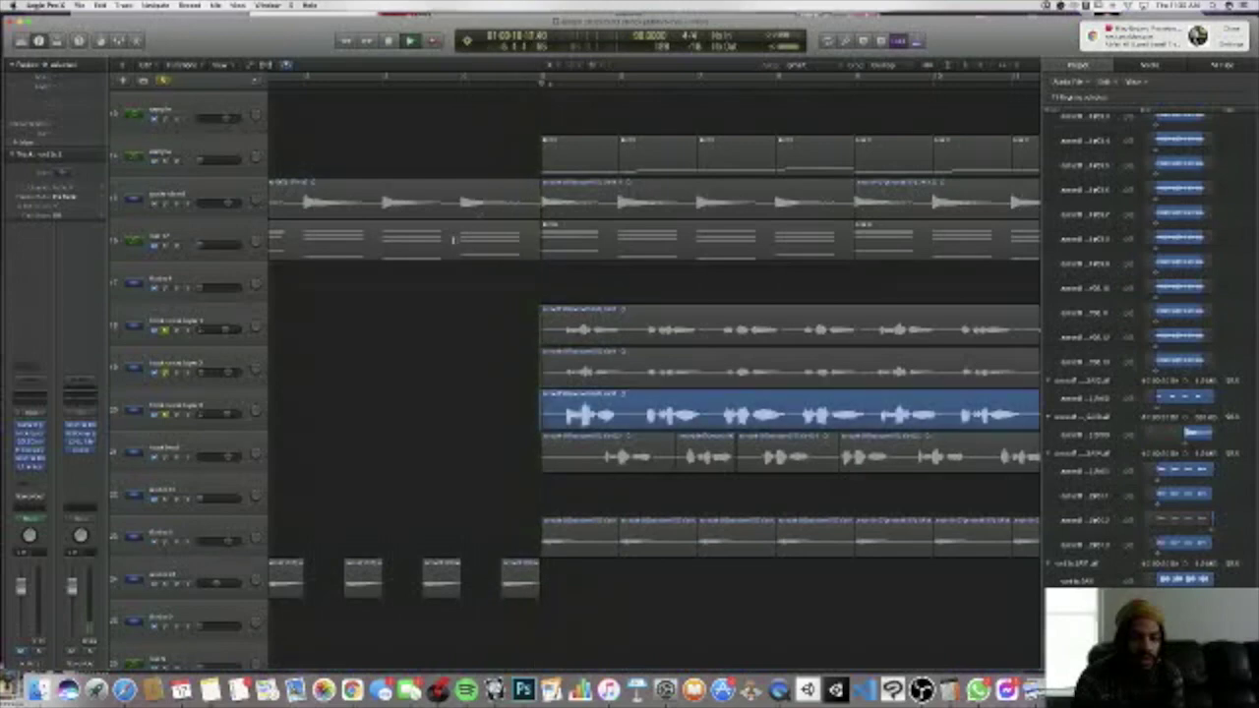
- Add the hook lead on track 21 to the solo, then stop playback and clear all solos
{"action": "left_click", "coordinate": [177, 324], "text": "shift"}
{"action": "left_click", "coordinate": [177, 455], "text": "shift"}
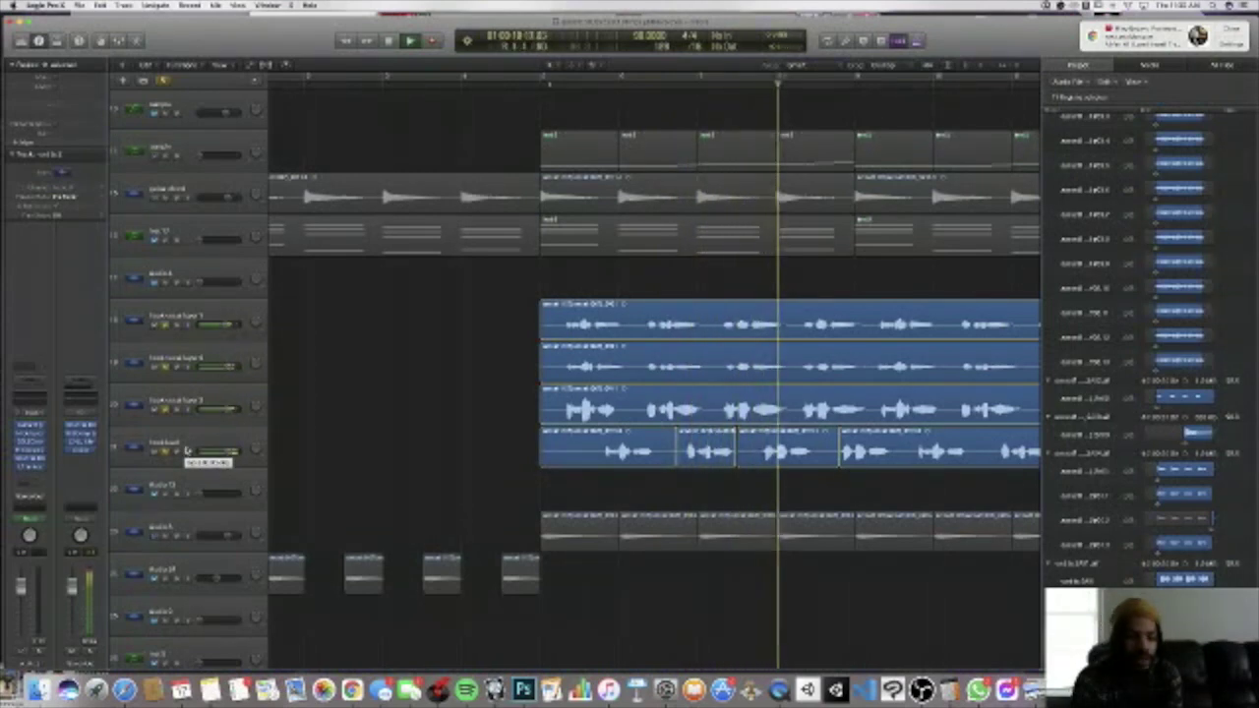
{"action": "key", "text": "super+a"}
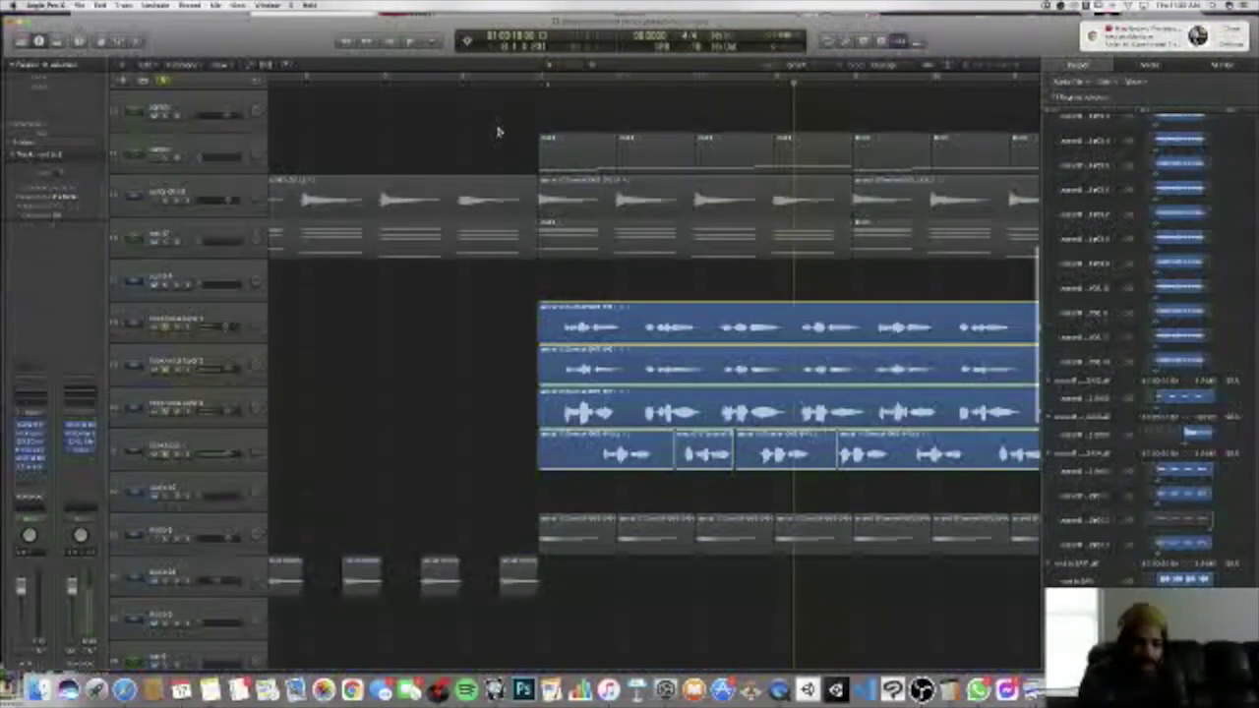
{"action": "left_click", "coordinate": [510, 112]}
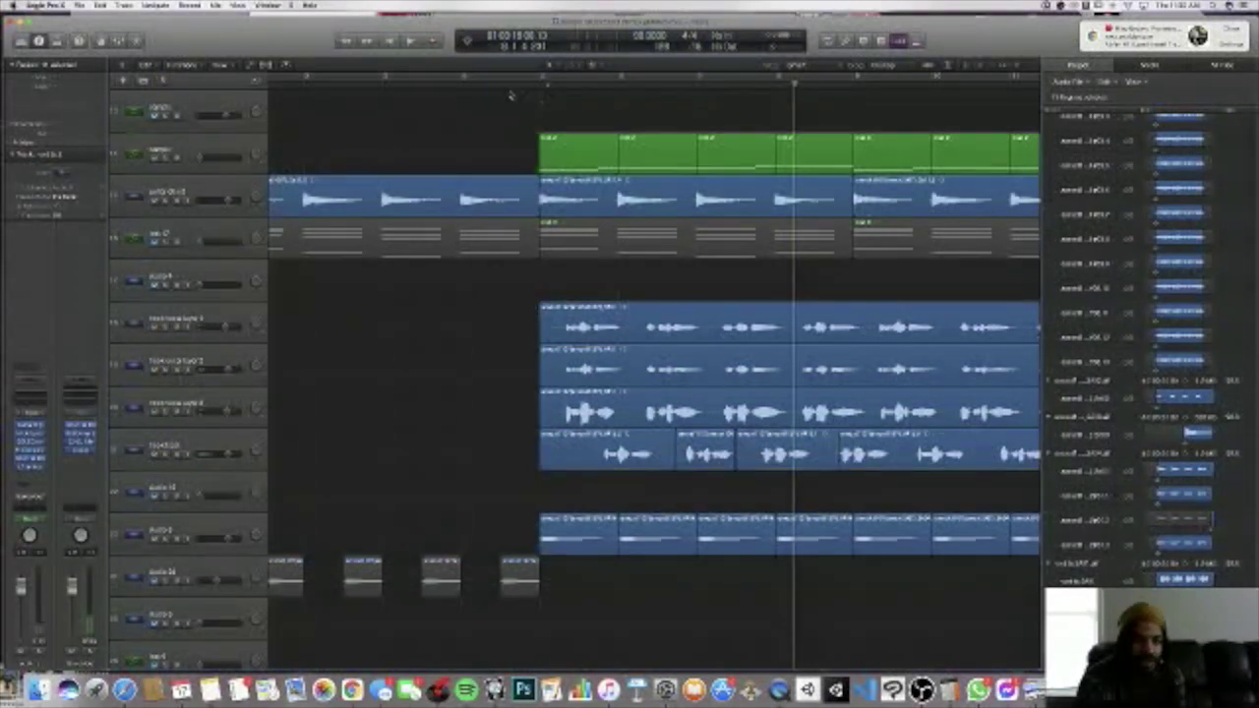
- Solo the audio track 23 and play it from the middle of bar 4
{"action": "left_click", "coordinate": [514, 95]}
{"action": "scroll", "coordinate": [279, 490], "scroll_direction": "up", "scroll_amount": 1}
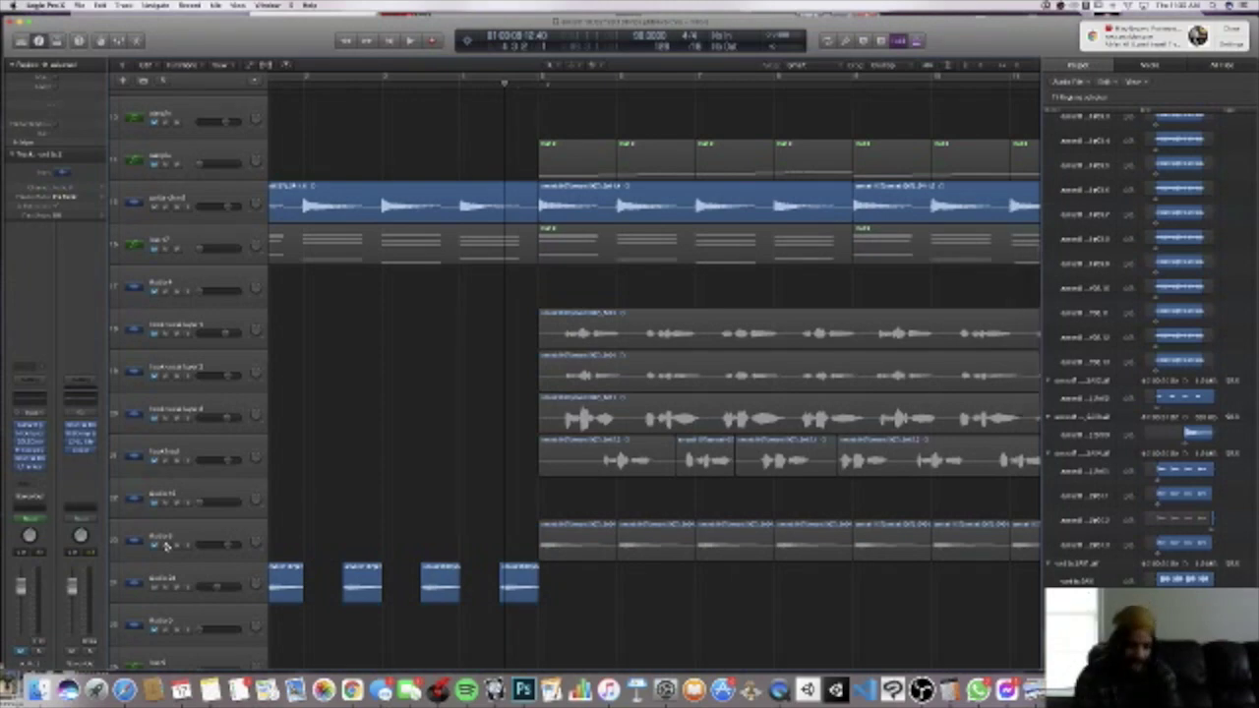
{"action": "scroll", "coordinate": [165, 545], "scroll_direction": "up", "scroll_amount": 1}
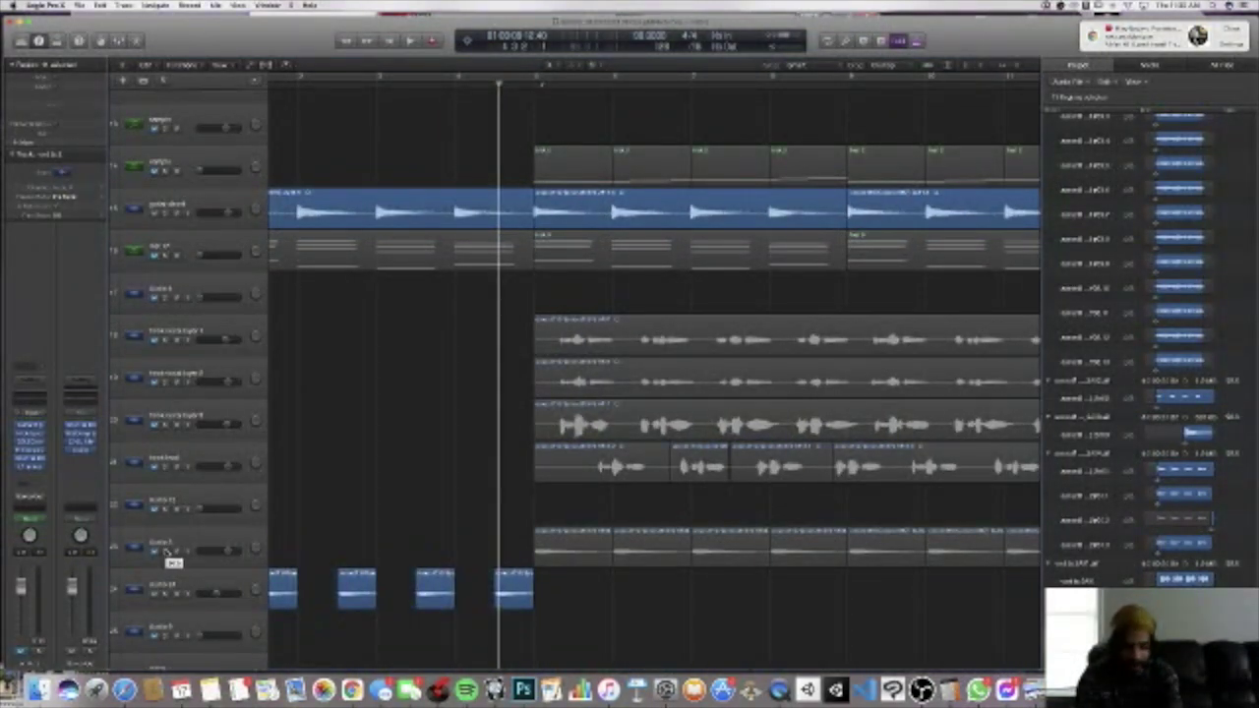
{"action": "left_click", "coordinate": [166, 549]}
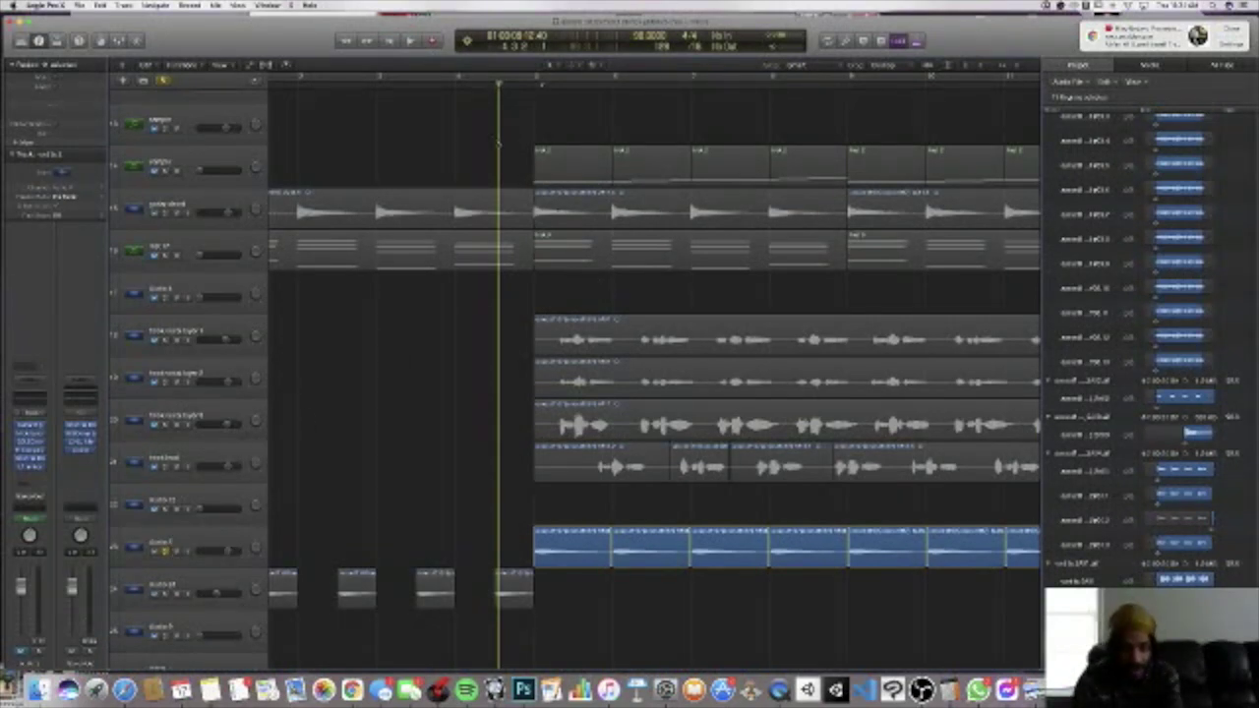
{"action": "left_click", "coordinate": [496, 89]}
{"action": "key", "text": "m"}
{"action": "key", "text": "space"}
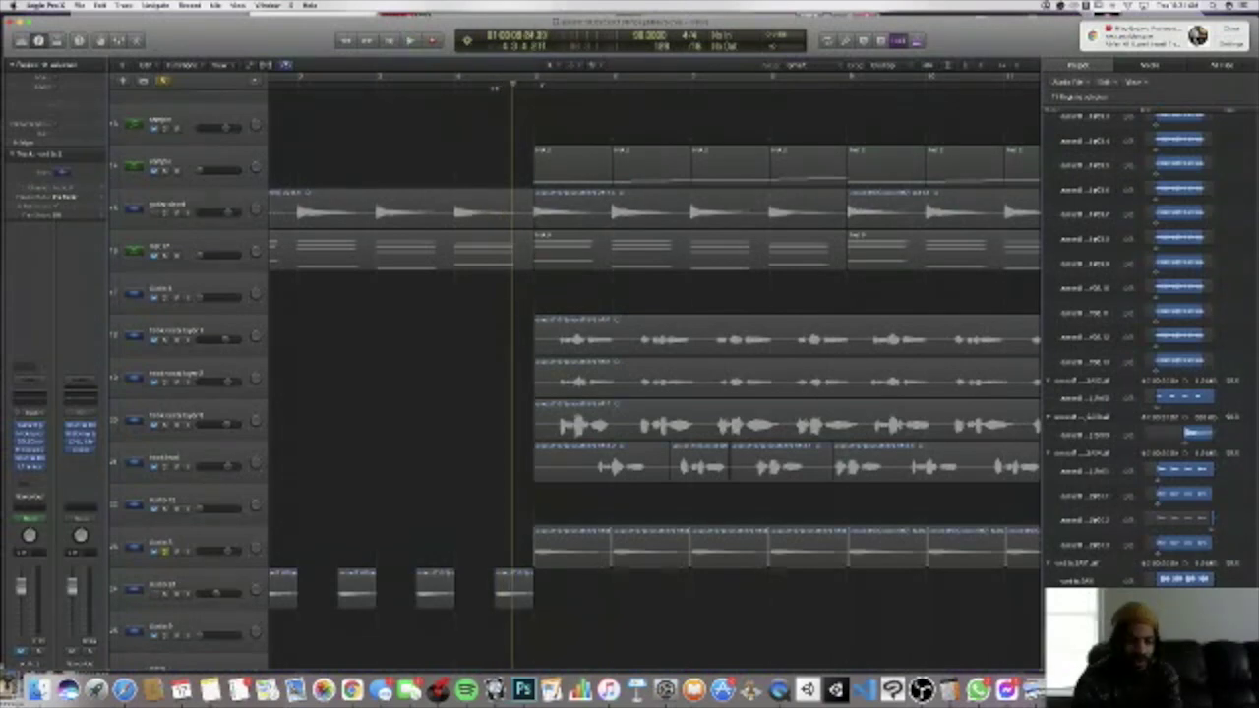
{"action": "key", "text": "m"}
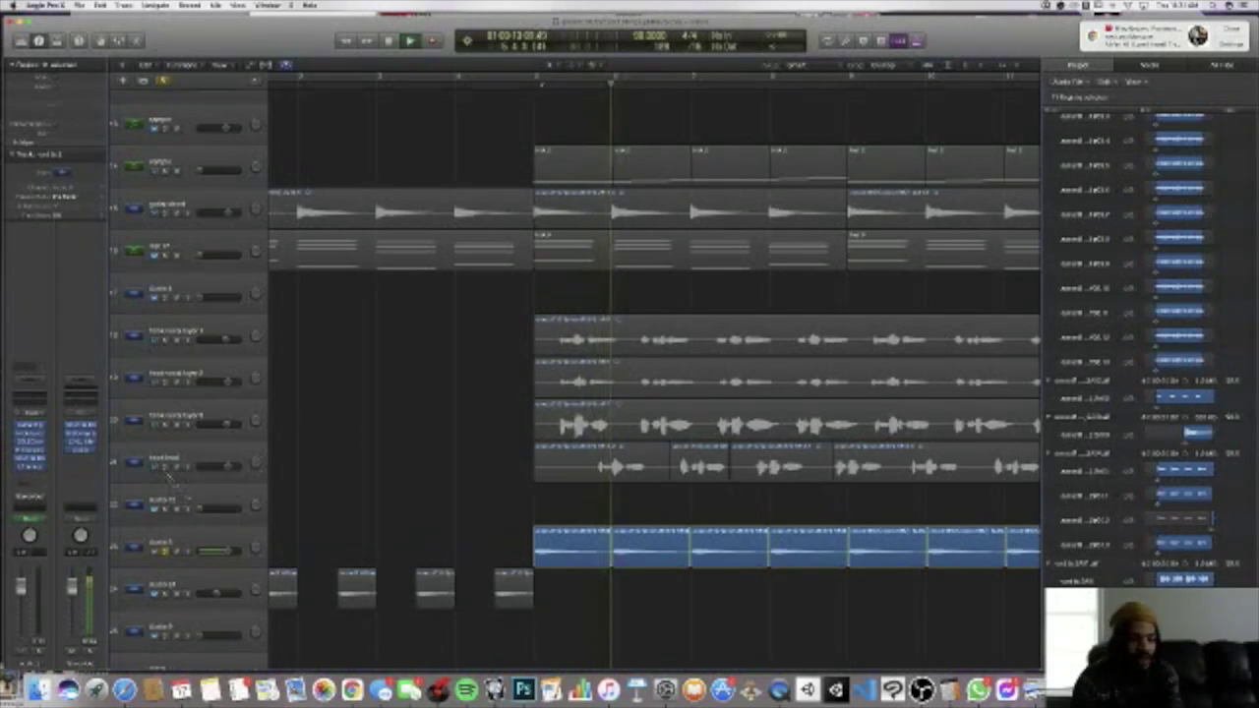
- Add the three hook vocal layers and the hook lead on tracks 18 to 21 to the solo during playback
{"action": "left_click", "coordinate": [164, 339]}
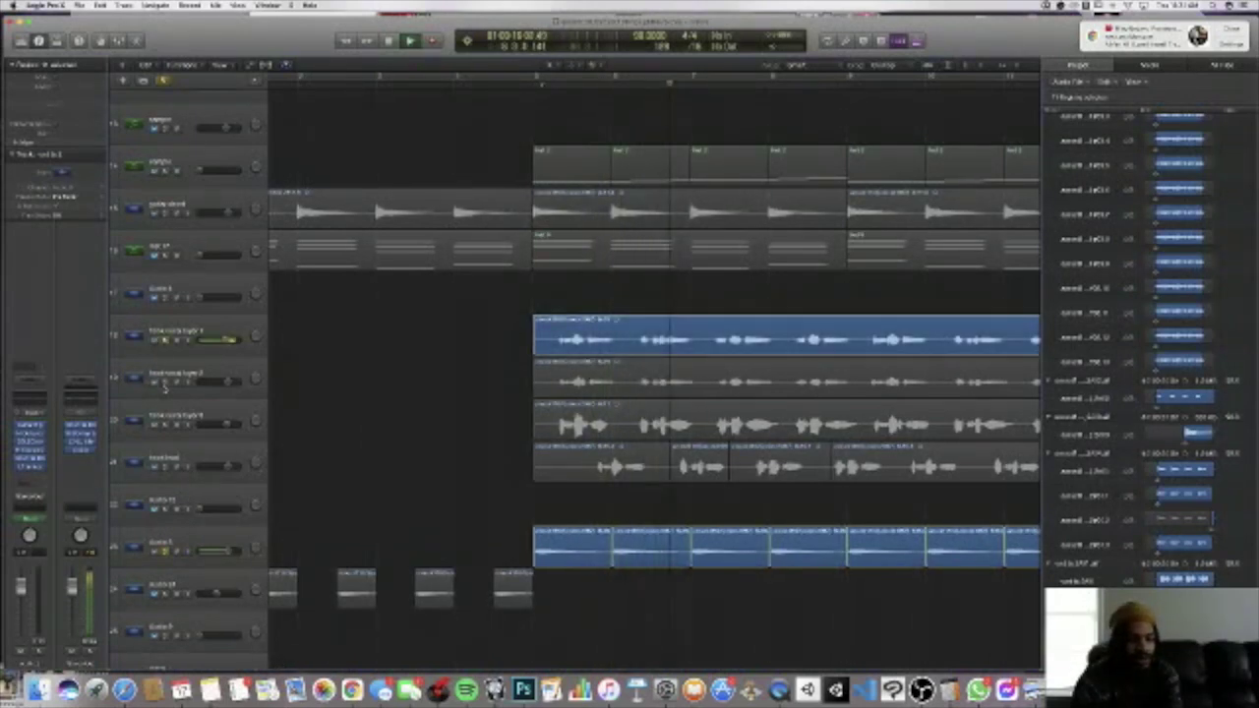
{"action": "left_click", "coordinate": [164, 382]}
{"action": "left_click", "coordinate": [164, 424]}
{"action": "left_click", "coordinate": [165, 467]}
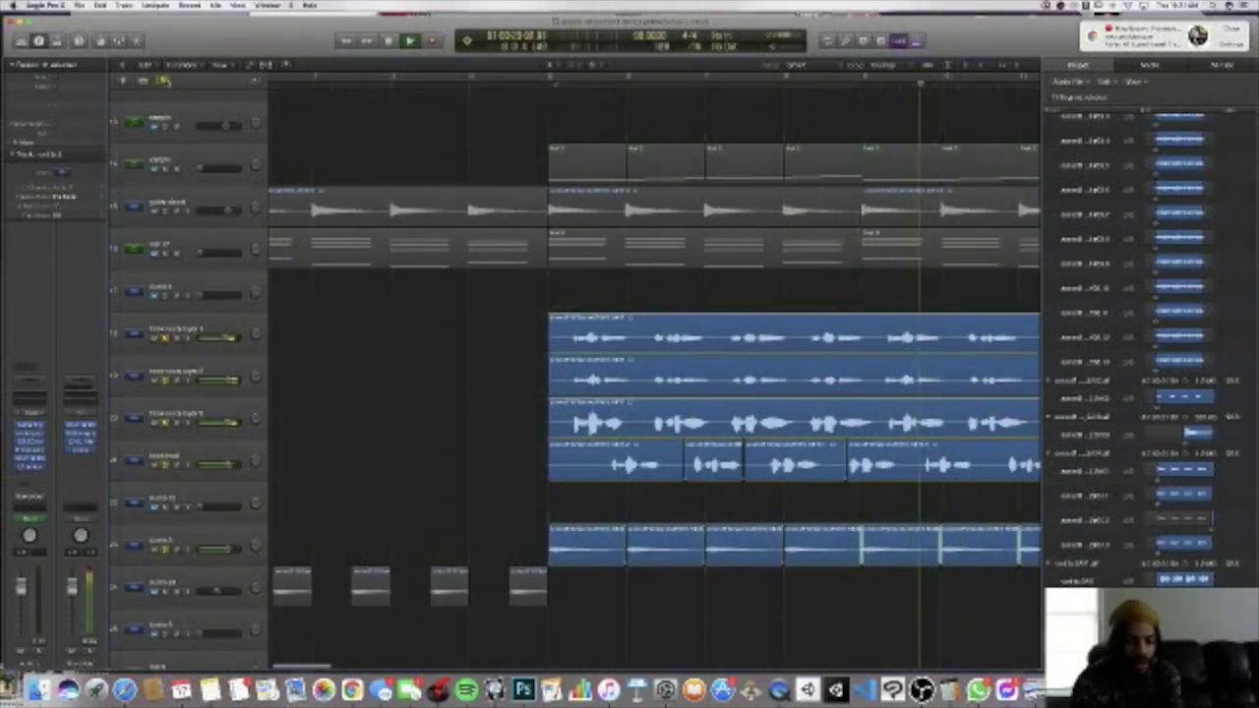
- Add tracks 8 and 3 to the solo alongside the hook vocals
{"action": "scroll", "coordinate": [276, 160], "scroll_direction": "up", "scroll_amount": 5}
{"action": "scroll", "coordinate": [275, 160], "scroll_direction": "up", "scroll_amount": 3}
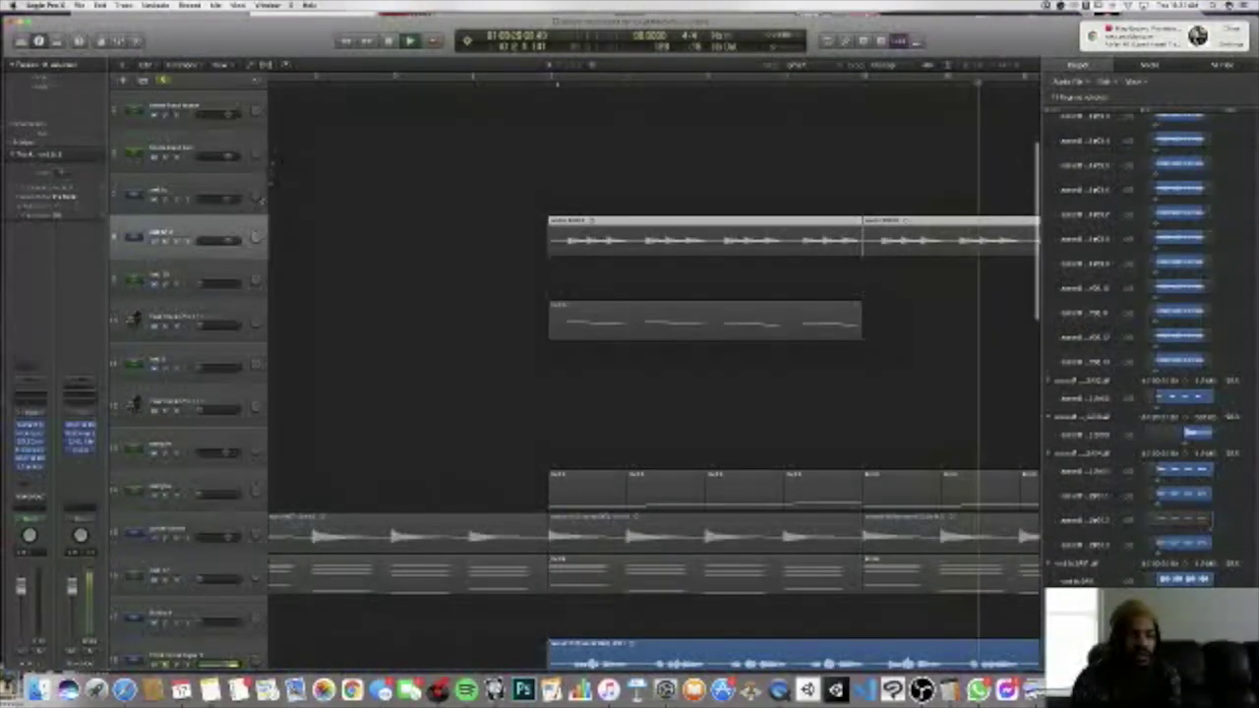
{"action": "left_click", "coordinate": [197, 231]}
{"action": "scroll", "coordinate": [259, 193], "scroll_direction": "up", "scroll_amount": 2}
{"action": "scroll", "coordinate": [259, 194], "scroll_direction": "up", "scroll_amount": 3}
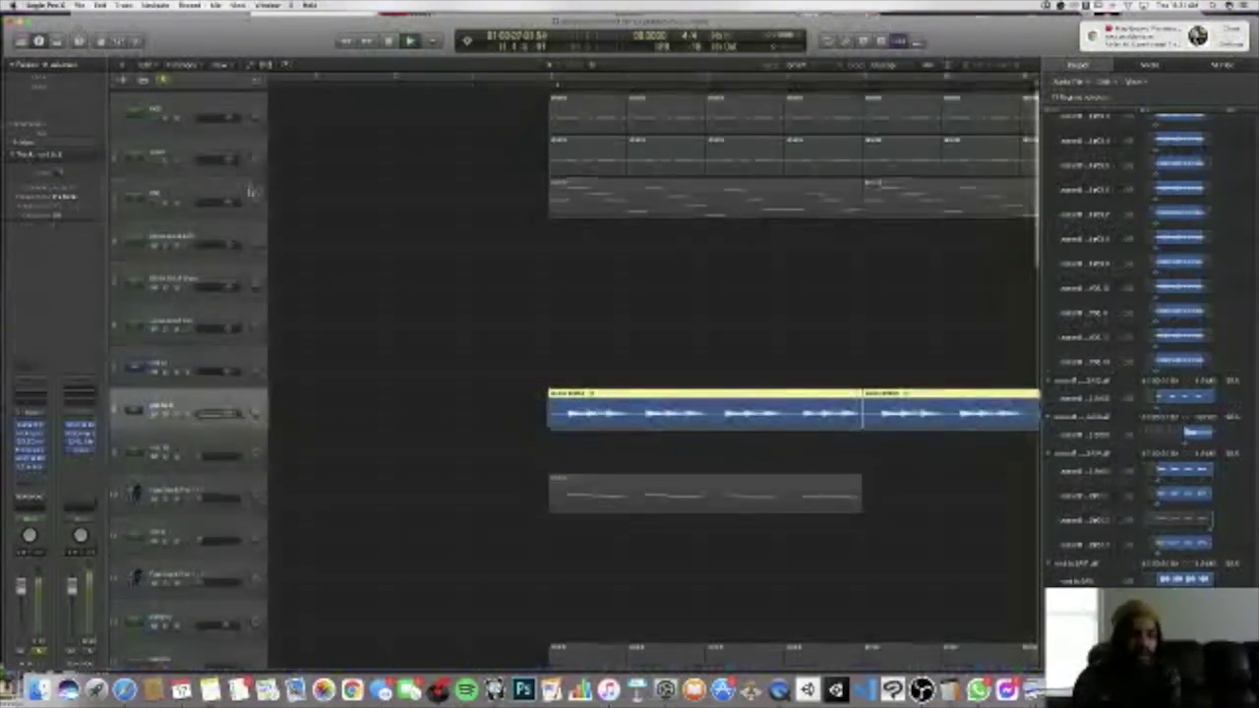
{"action": "left_click", "coordinate": [167, 200]}
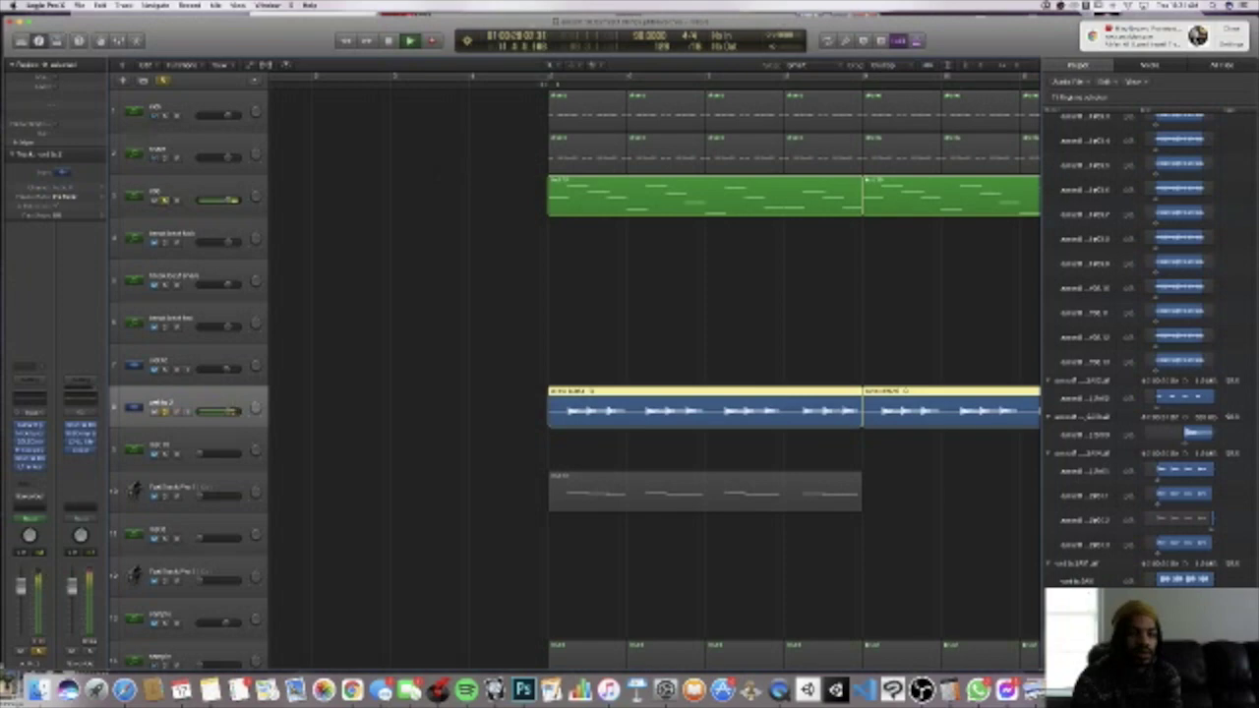
- Replay from bar 5, try soloing the sample on track 14, and add the guitar chord track 15 to the solo instead
{"action": "scroll", "coordinate": [397, 187], "scroll_direction": "down", "scroll_amount": 1}
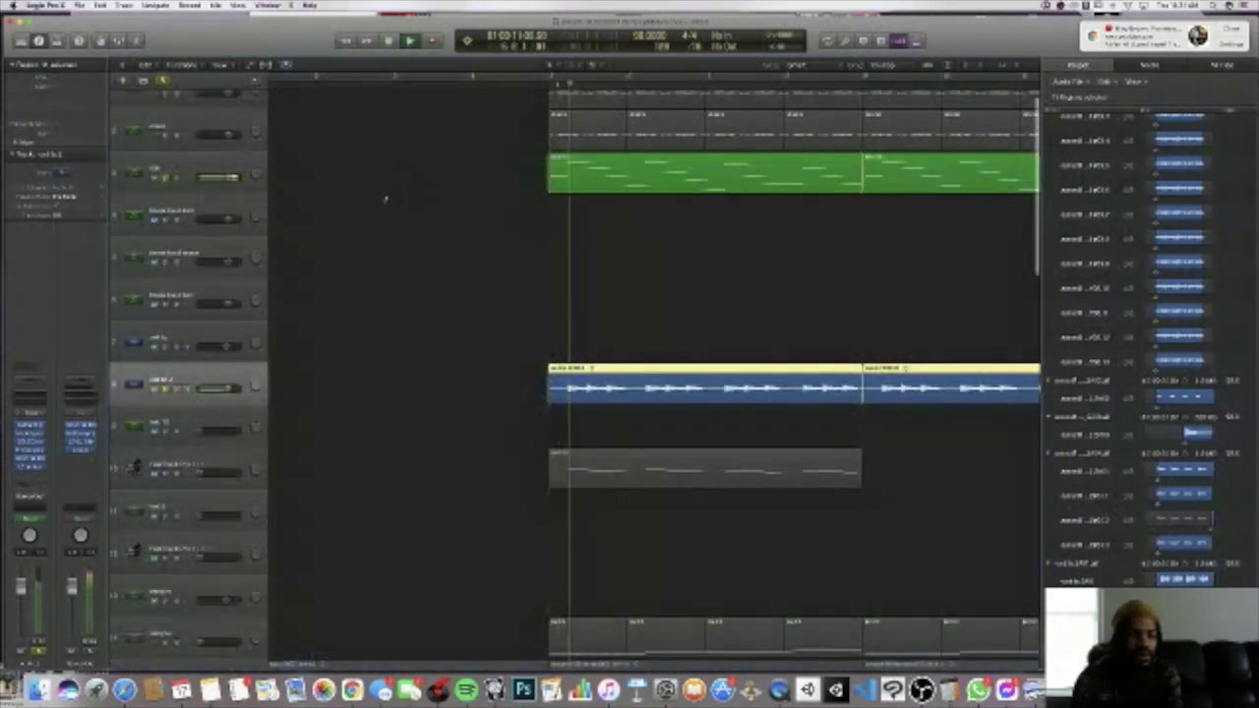
{"action": "scroll", "coordinate": [357, 248], "scroll_direction": "down", "scroll_amount": 4}
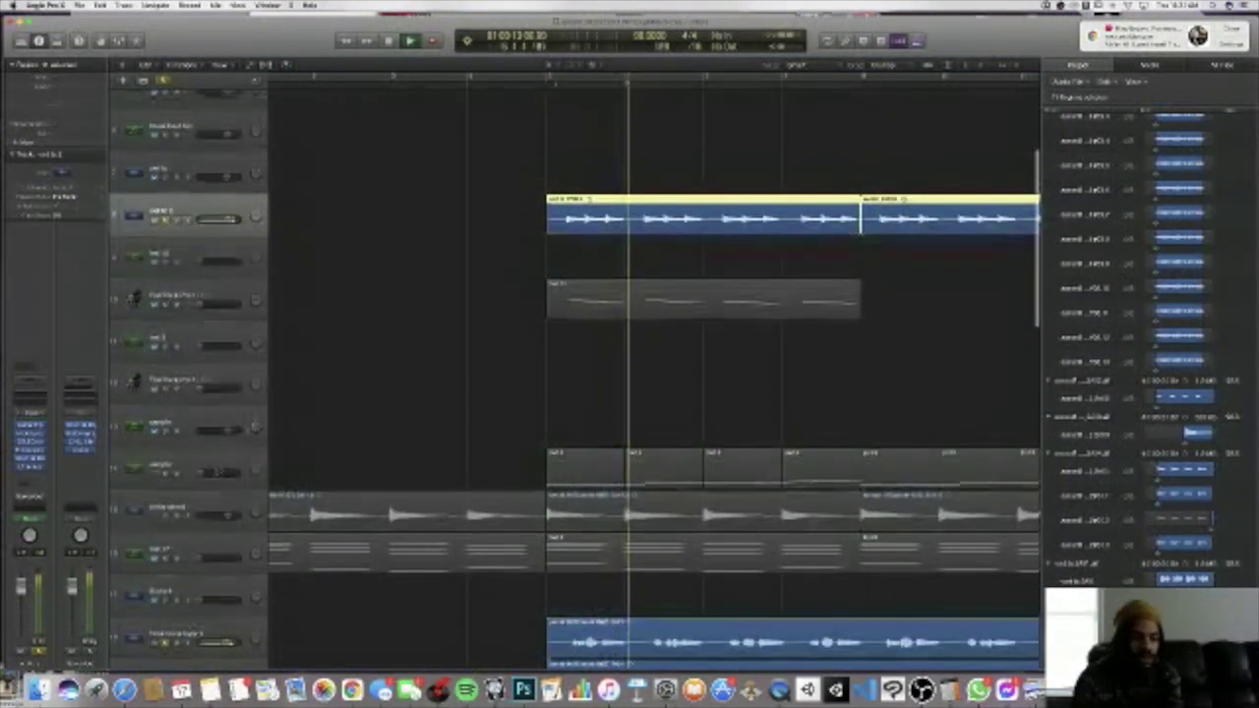
{"action": "left_click", "coordinate": [165, 474]}
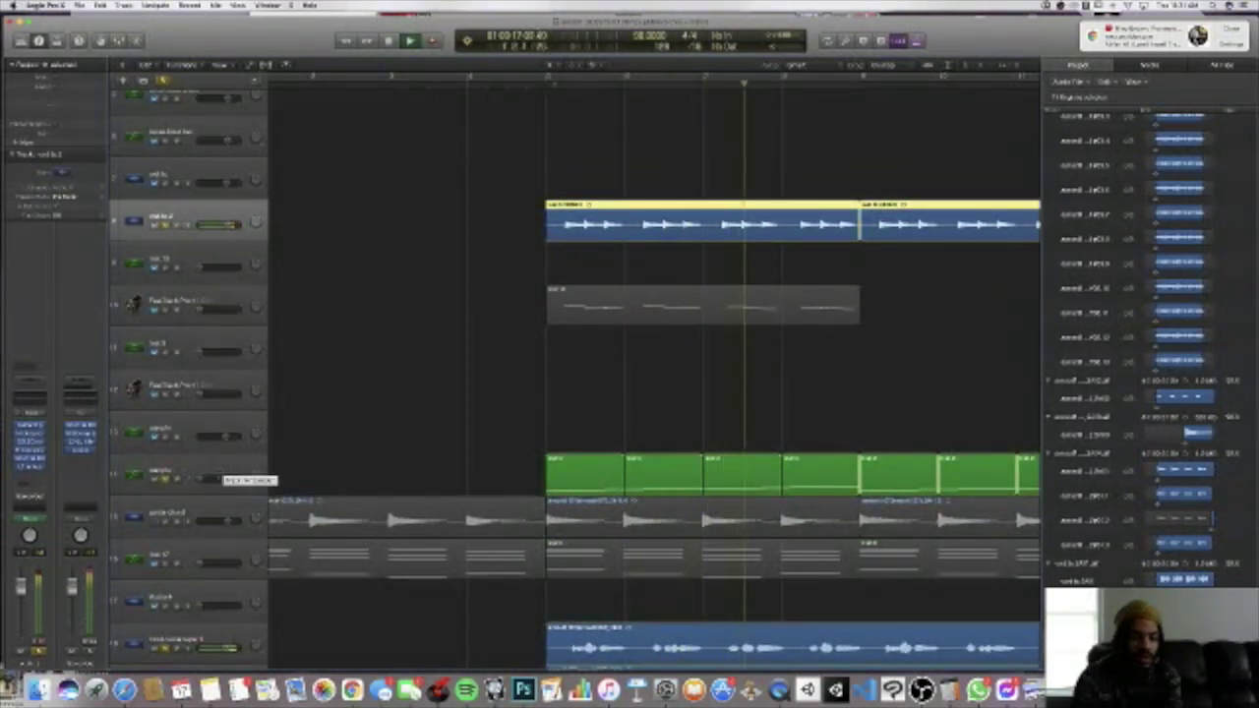
{"action": "scroll", "coordinate": [217, 479], "scroll_direction": "down", "scroll_amount": 5}
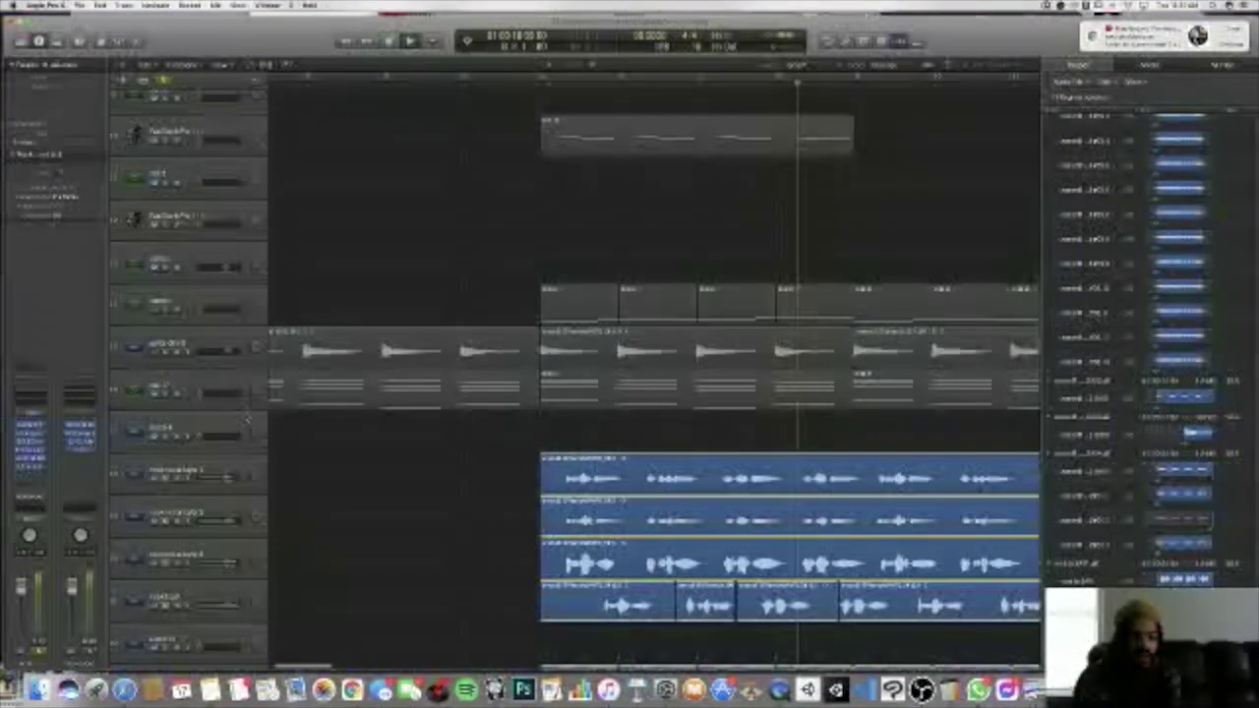
{"action": "left_click", "coordinate": [165, 338]}
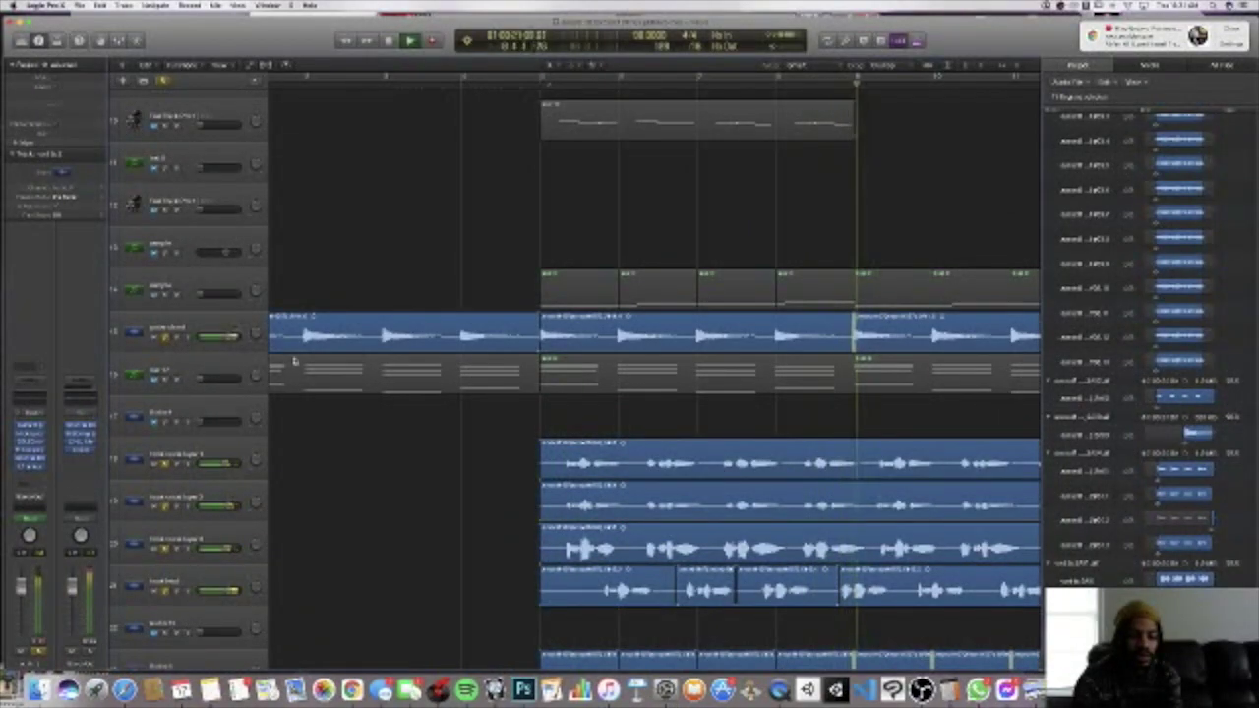
- Add the drum tracks 1 and 2 to the solo, then clear all solos as playback reaches bar 13
{"action": "scroll", "coordinate": [293, 361], "scroll_direction": "down", "scroll_amount": 6}
{"action": "scroll", "coordinate": [293, 361], "scroll_direction": "up", "scroll_amount": 4}
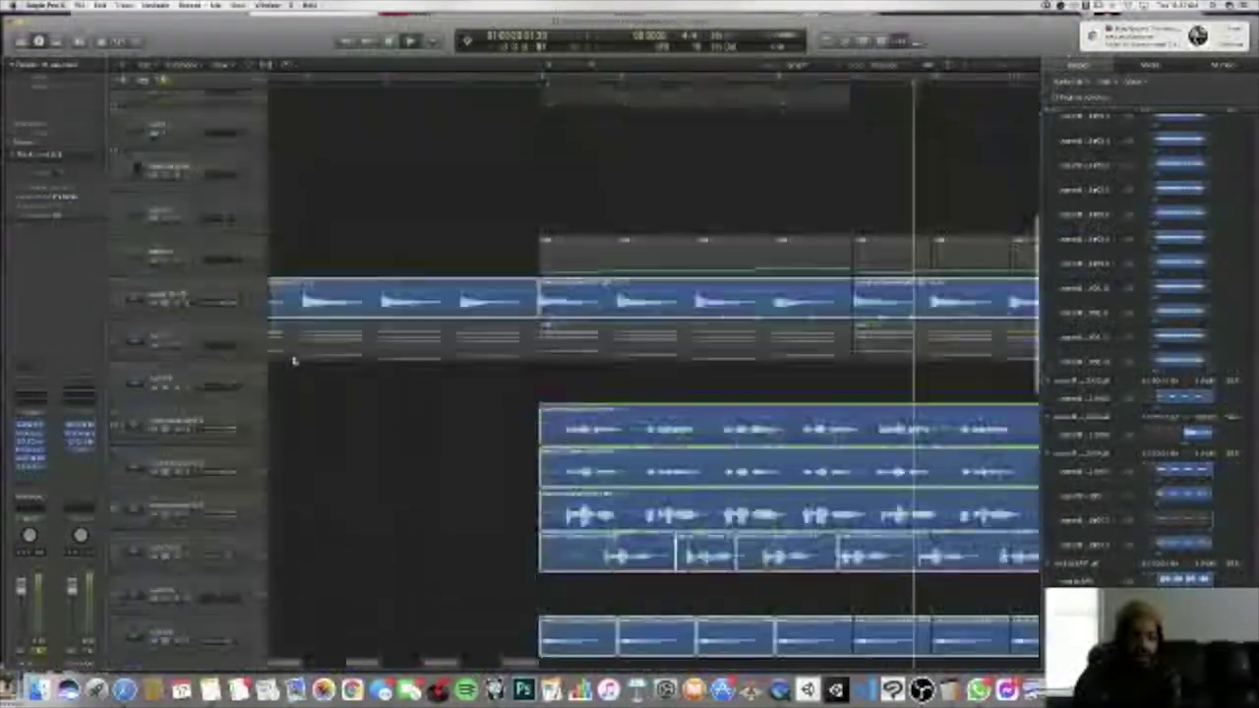
{"action": "scroll", "coordinate": [293, 361], "scroll_direction": "up", "scroll_amount": 8}
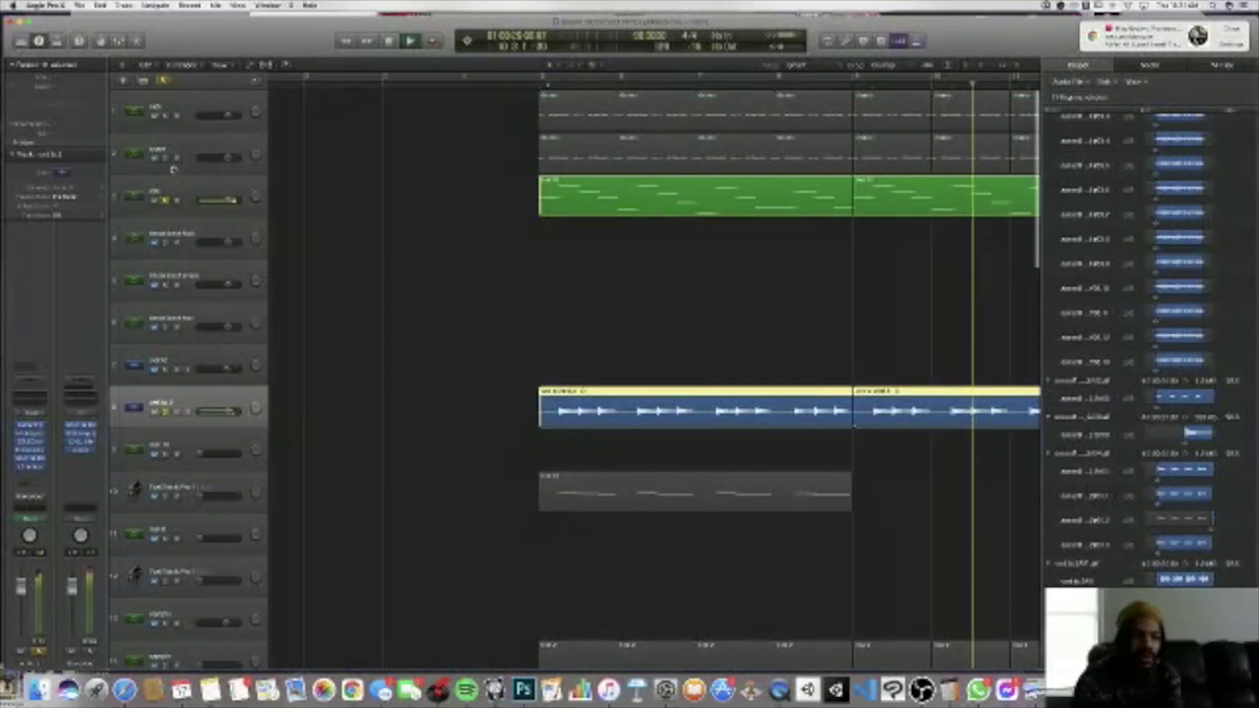
{"action": "left_click", "coordinate": [156, 158]}
{"action": "left_click", "coordinate": [155, 115]}
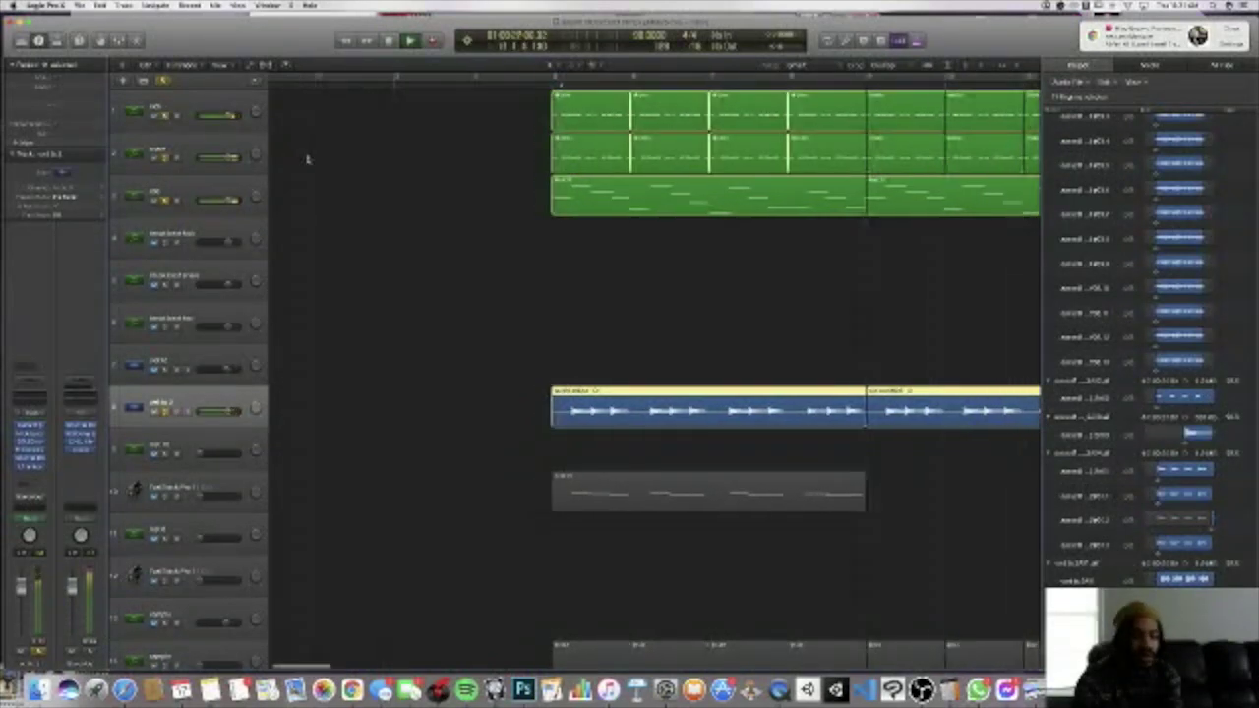
{"action": "scroll", "coordinate": [307, 159], "scroll_direction": "right", "scroll_amount": 5}
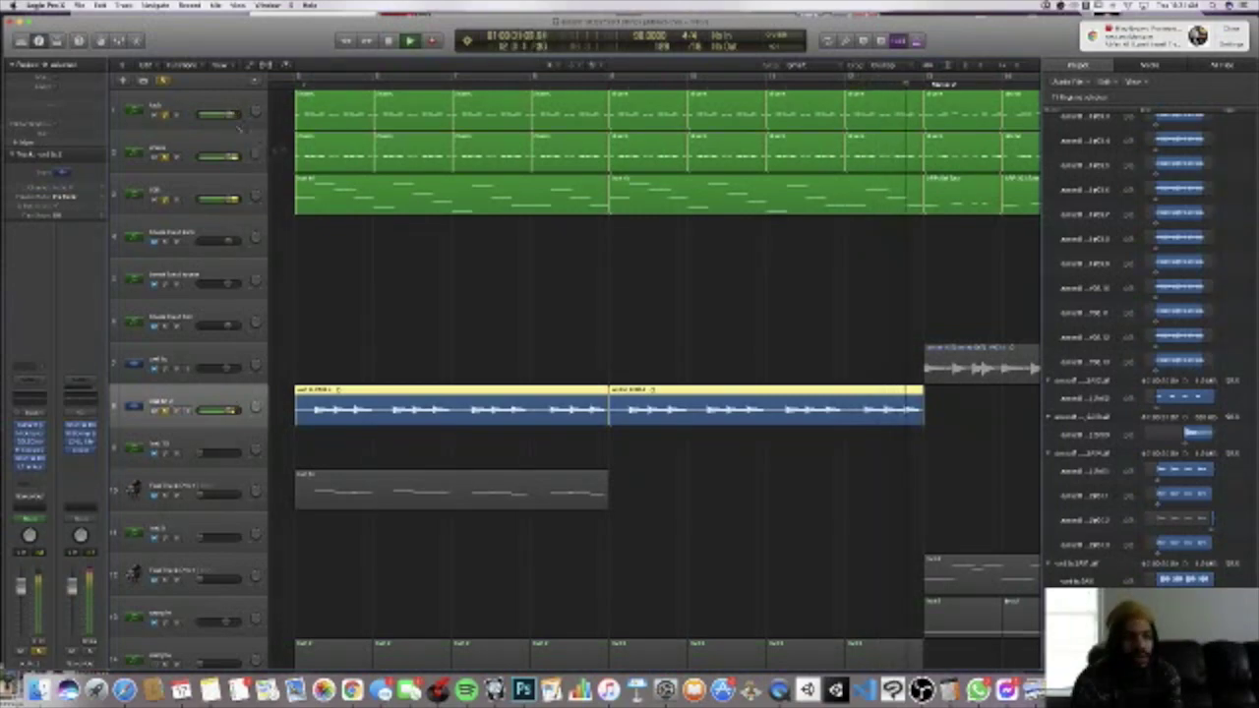
{"action": "key", "text": "ctrl+m"}
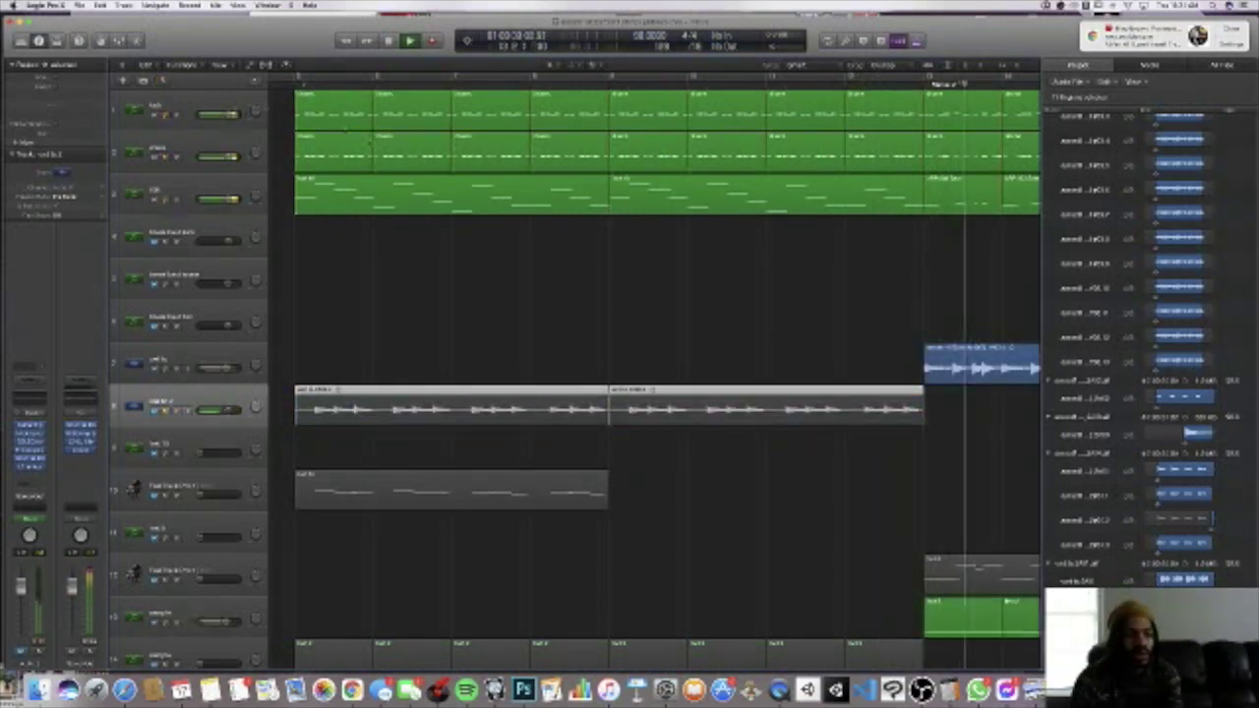
- Stop playback and look over the hook vocal, drum, guitar and sample regions across the arrangement beyond bar 13
{"action": "scroll", "coordinate": [486, 283], "scroll_direction": "right", "scroll_amount": 10}
{"action": "scroll", "coordinate": [486, 285], "scroll_direction": "left", "scroll_amount": 15}
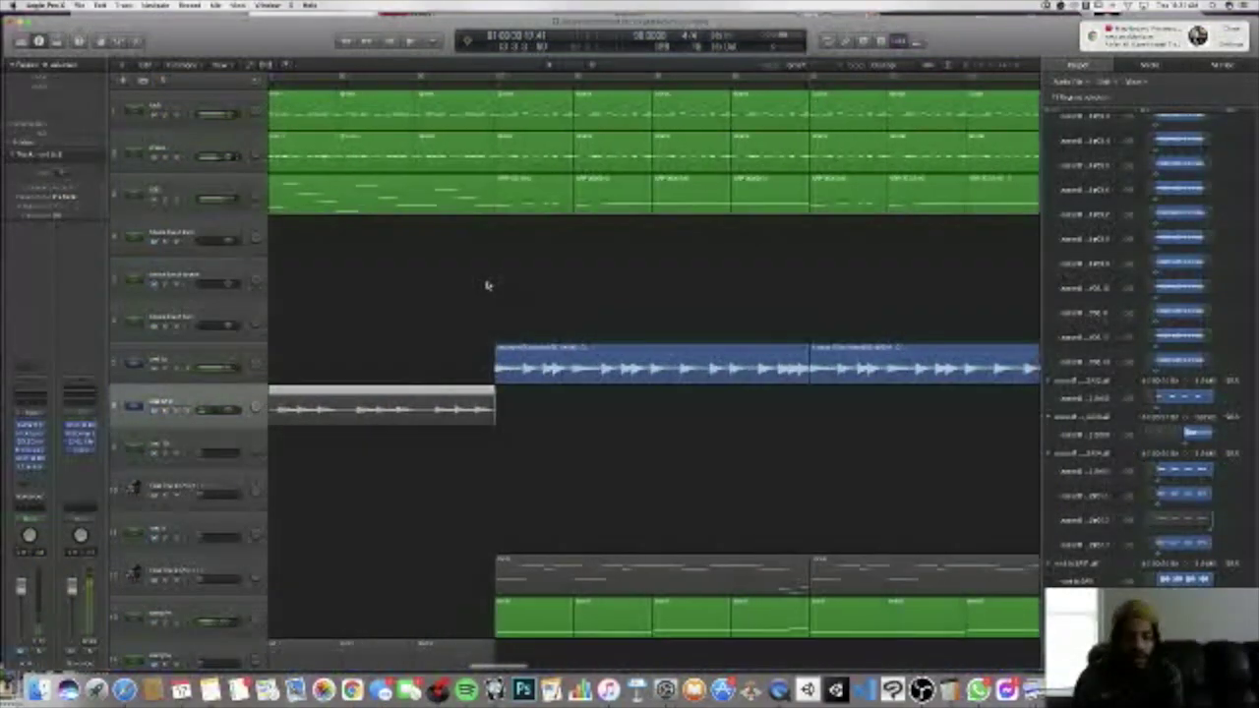
{"action": "scroll", "coordinate": [486, 286], "scroll_direction": "down", "scroll_amount": 10}
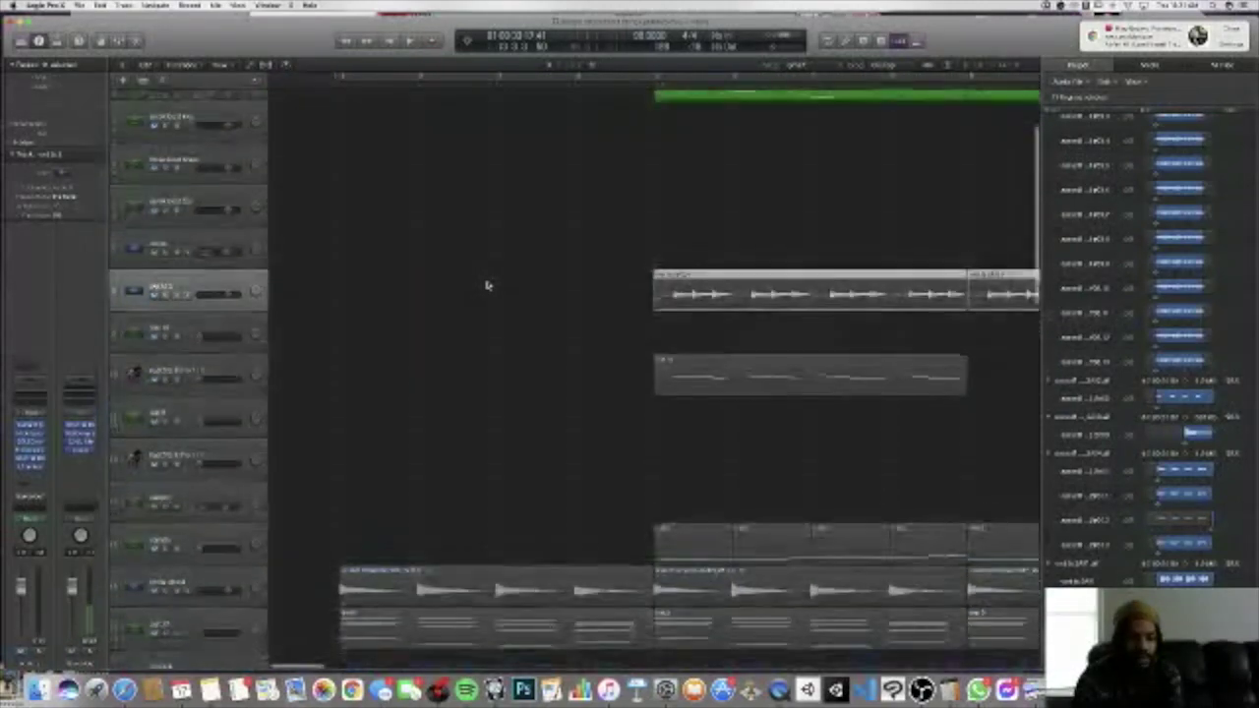
{"action": "scroll", "coordinate": [486, 285], "scroll_direction": "down", "scroll_amount": 5}
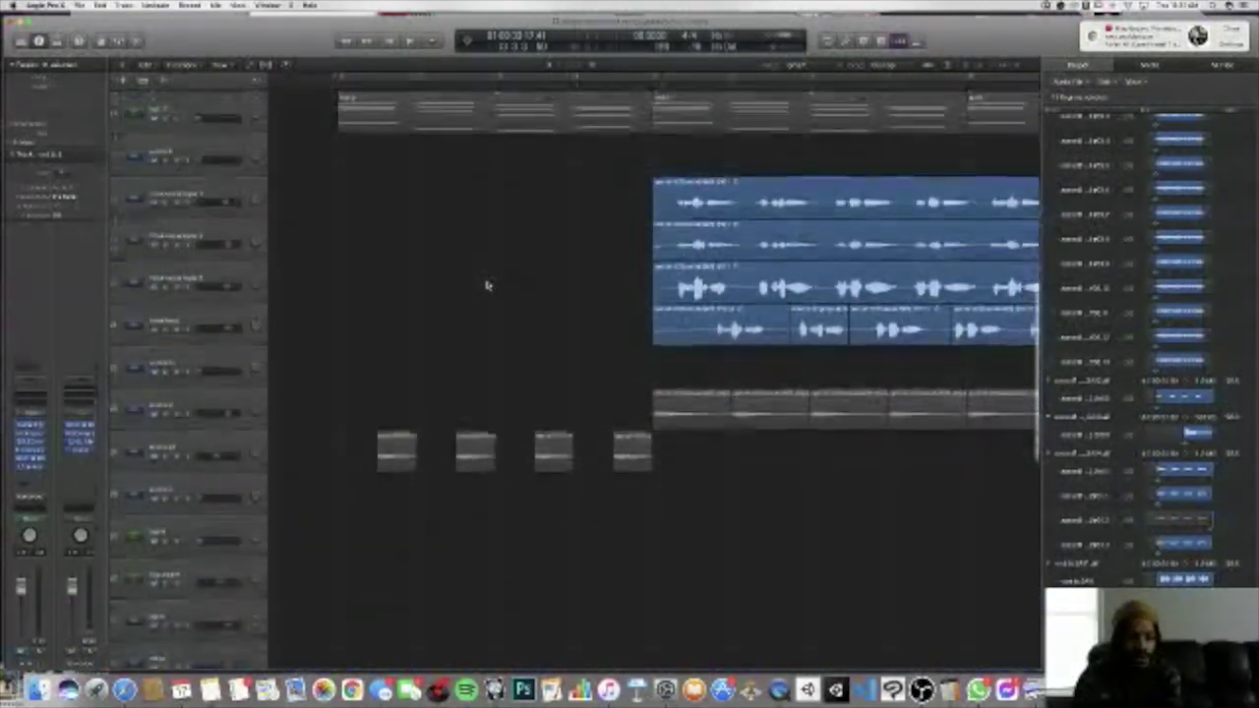
{"action": "scroll", "coordinate": [486, 286], "scroll_direction": "right", "scroll_amount": 2}
{"action": "scroll", "coordinate": [486, 285], "scroll_direction": "right", "scroll_amount": 8}
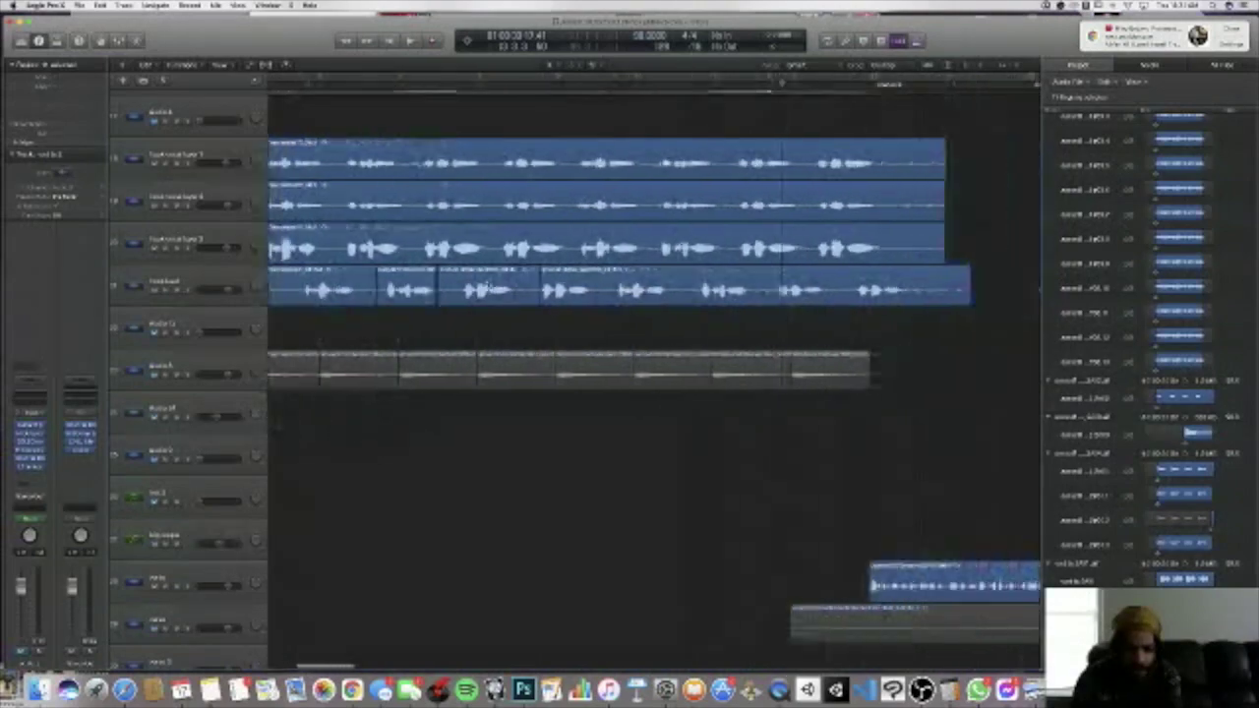
{"action": "scroll", "coordinate": [486, 285], "scroll_direction": "up", "scroll_amount": 6}
{"action": "scroll", "coordinate": [486, 285], "scroll_direction": "up", "scroll_amount": 4}
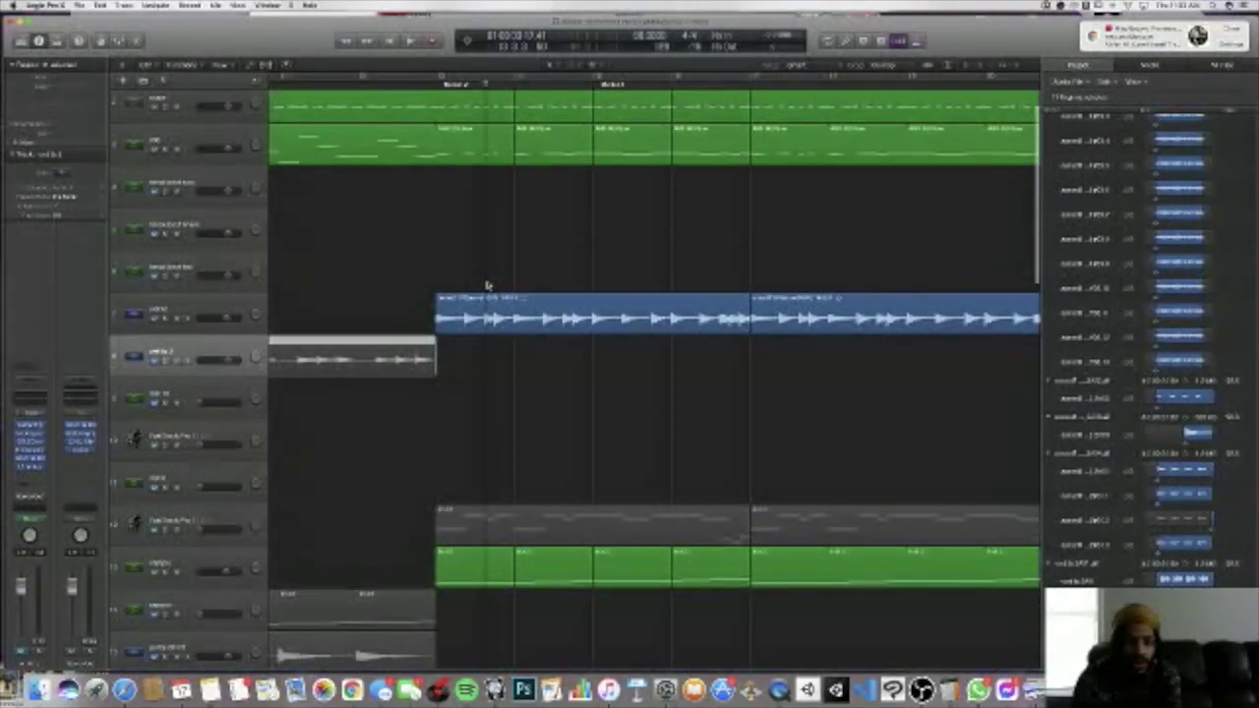
{"action": "scroll", "coordinate": [487, 285], "scroll_direction": "right", "scroll_amount": 6}
{"action": "scroll", "coordinate": [486, 285], "scroll_direction": "right", "scroll_amount": 5}
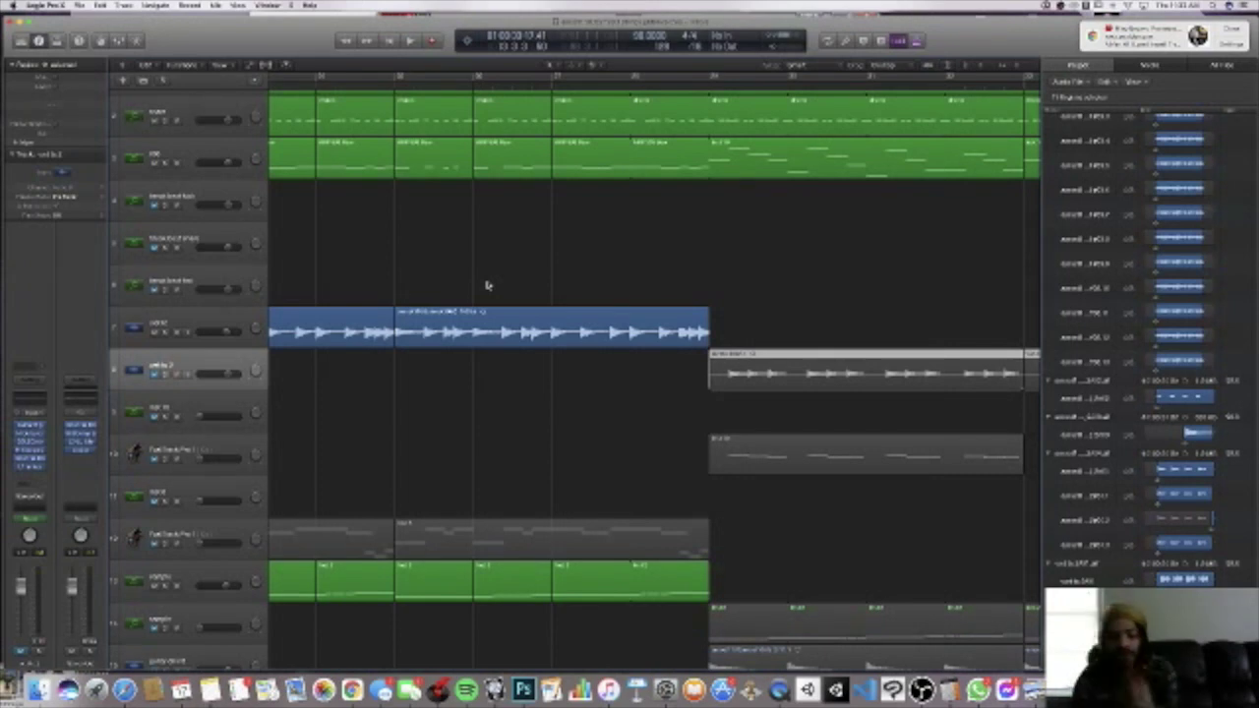
{"action": "scroll", "coordinate": [492, 280], "scroll_direction": "right", "scroll_amount": 1}
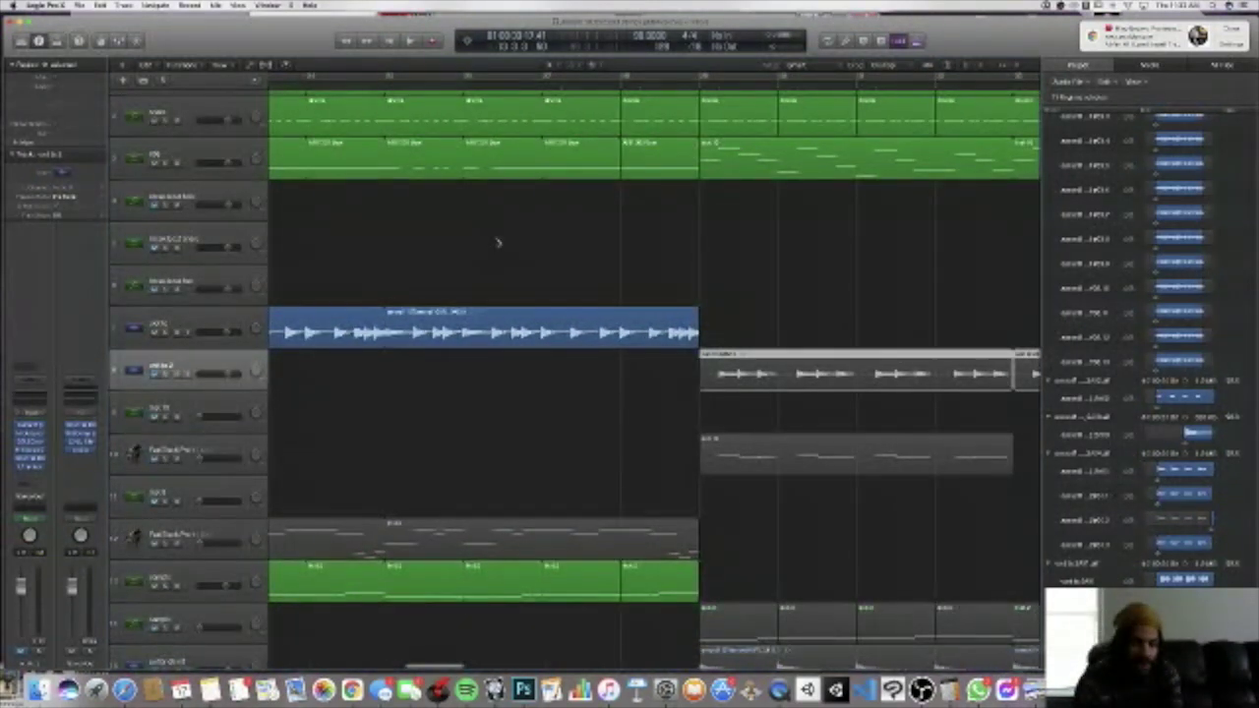
- Move the playhead to bar 60, just before the section where only the sample on track 13 remains
{"action": "scroll", "coordinate": [551, 248], "scroll_direction": "right", "scroll_amount": 10}
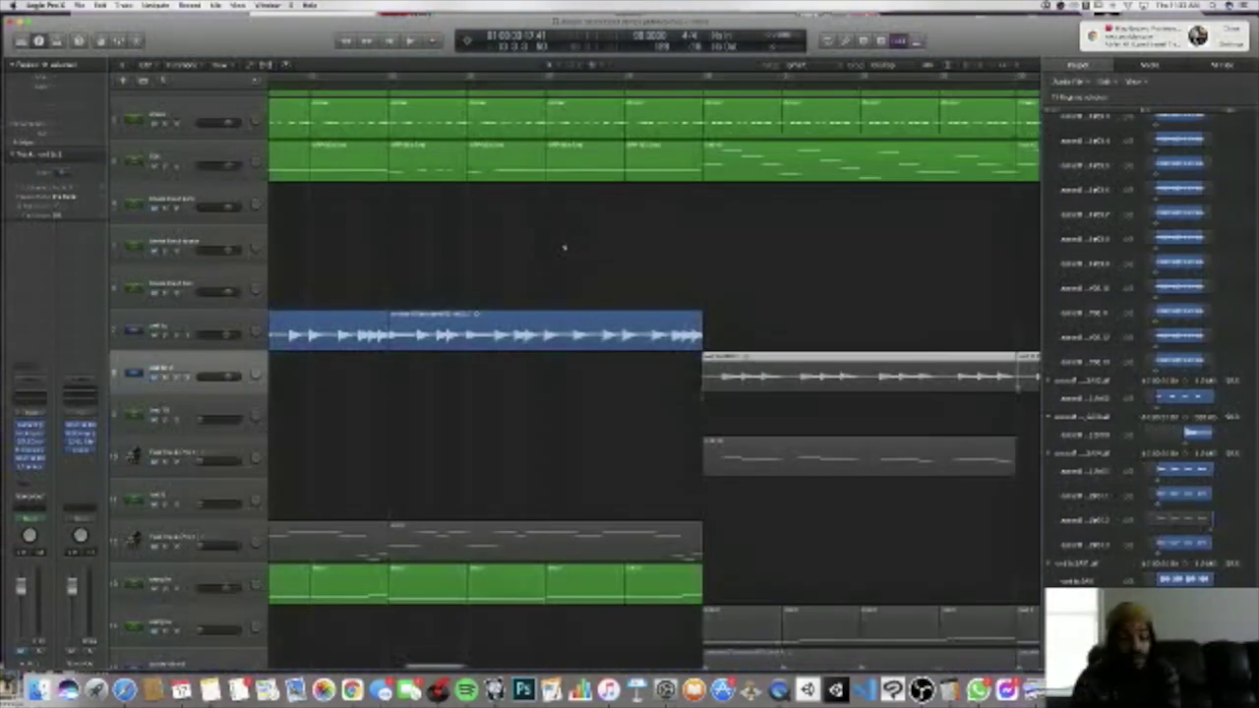
{"action": "scroll", "coordinate": [564, 248], "scroll_direction": "right", "scroll_amount": 10}
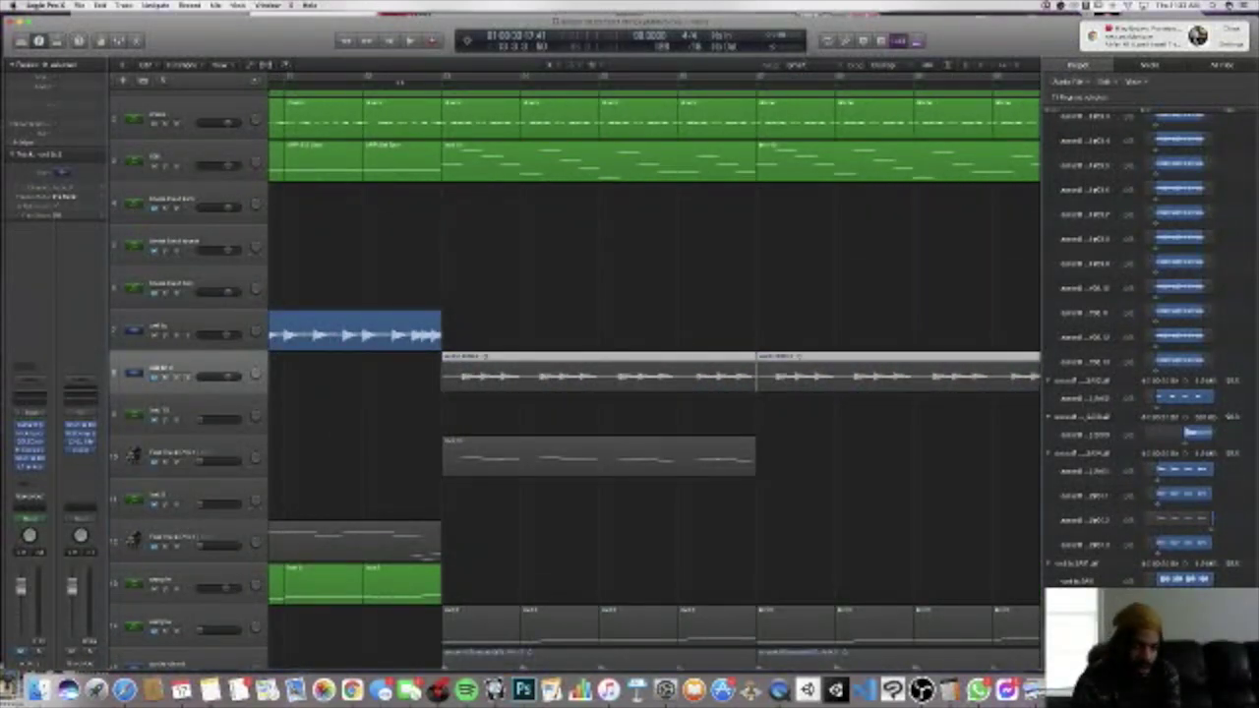
{"action": "left_click", "coordinate": [398, 81]}
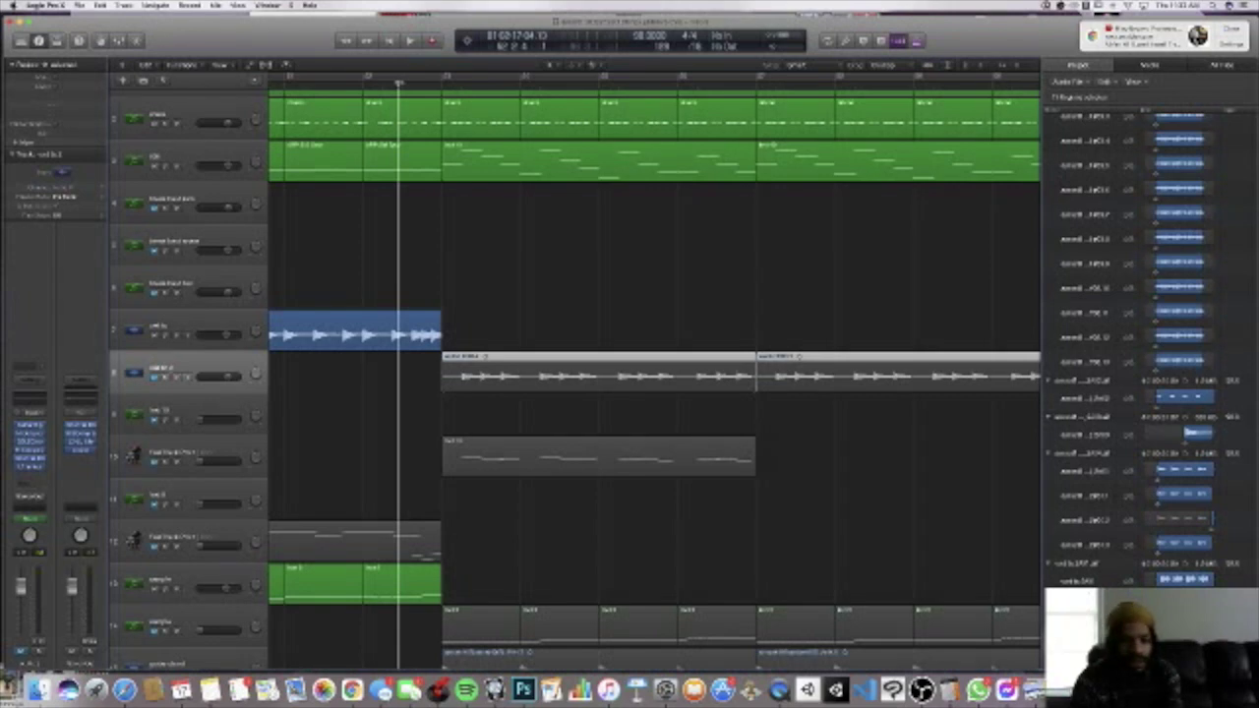
{"action": "scroll", "coordinate": [650, 374], "scroll_direction": "right", "scroll_amount": 15}
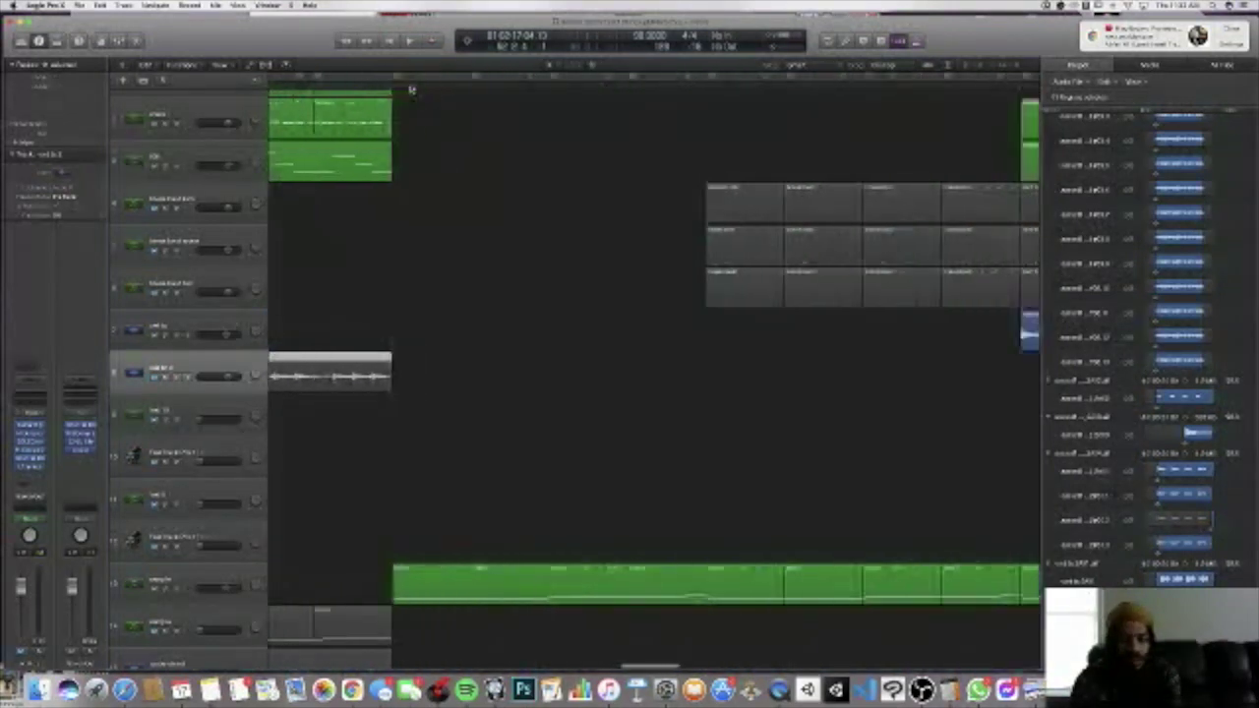
{"action": "scroll", "coordinate": [654, 374], "scroll_direction": "left", "scroll_amount": 10}
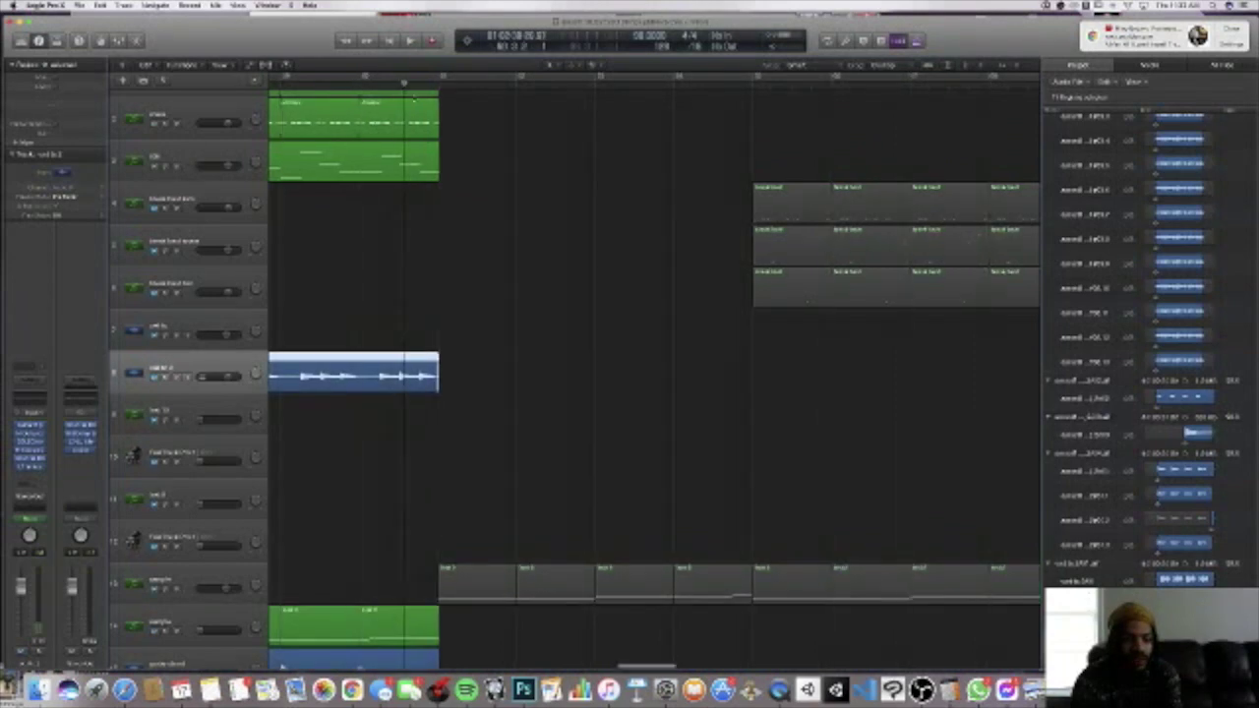
{"action": "scroll", "coordinate": [495, 162], "scroll_direction": "down", "scroll_amount": 3}
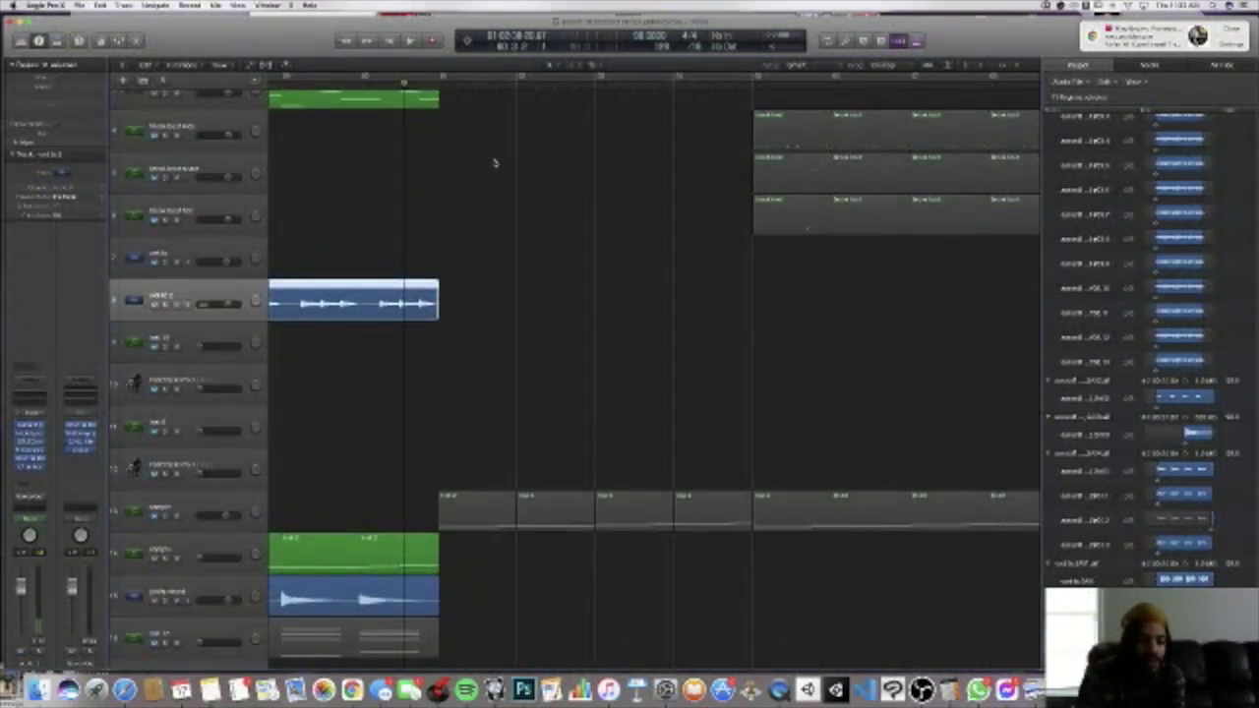
- Solo the sample on track 13 and play it through to the break beat drums' entry at bar 65
{"action": "left_click", "coordinate": [164, 519]}
{"action": "key", "text": "space"}
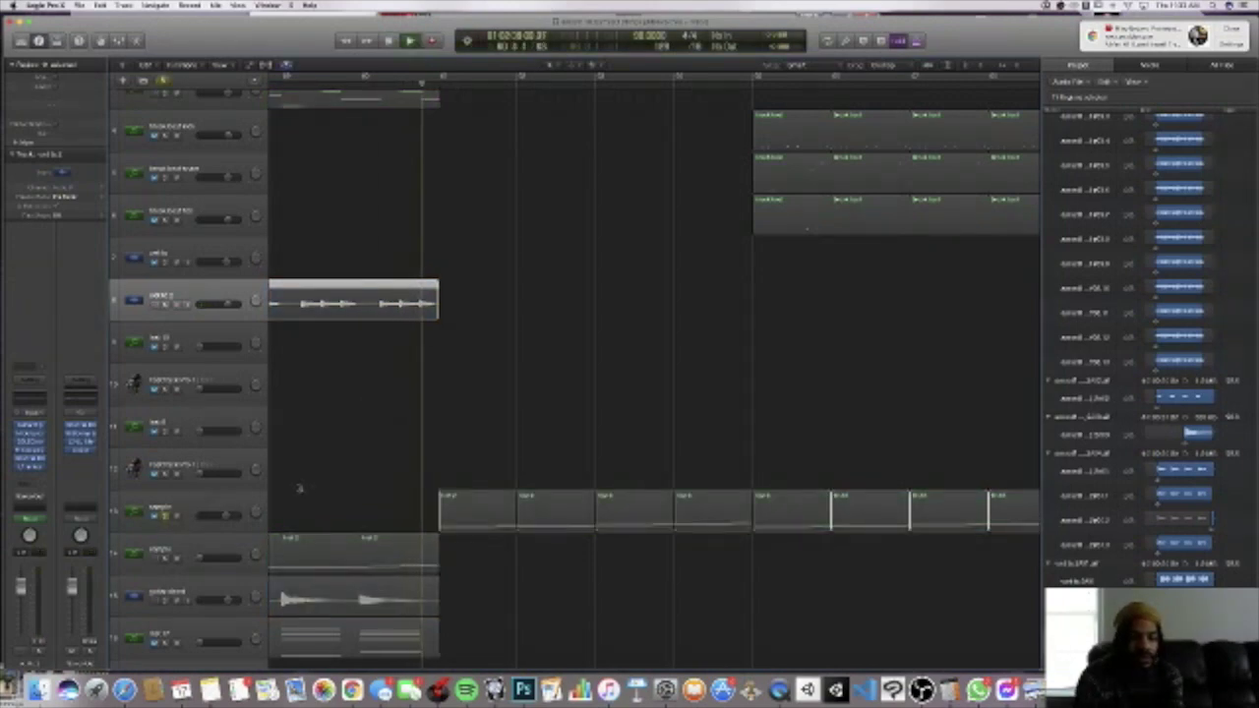
{"action": "scroll", "coordinate": [300, 488], "scroll_direction": "right", "scroll_amount": 5}
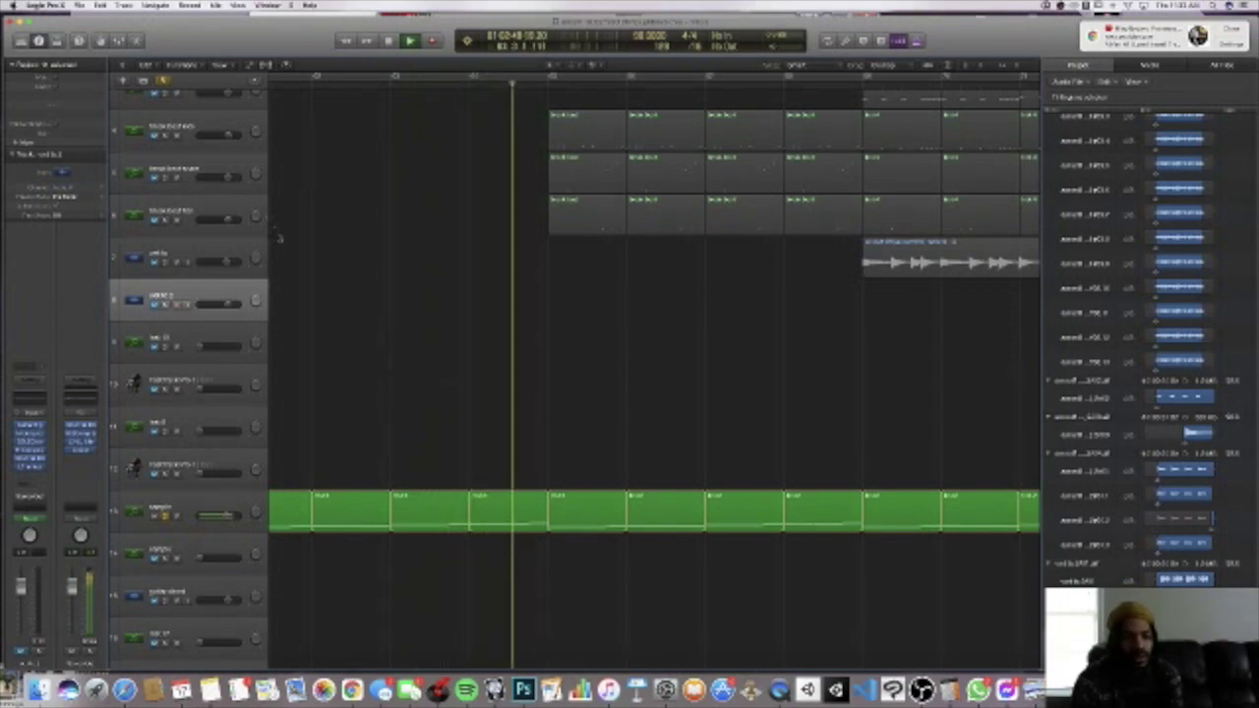
{"action": "key", "text": "space"}
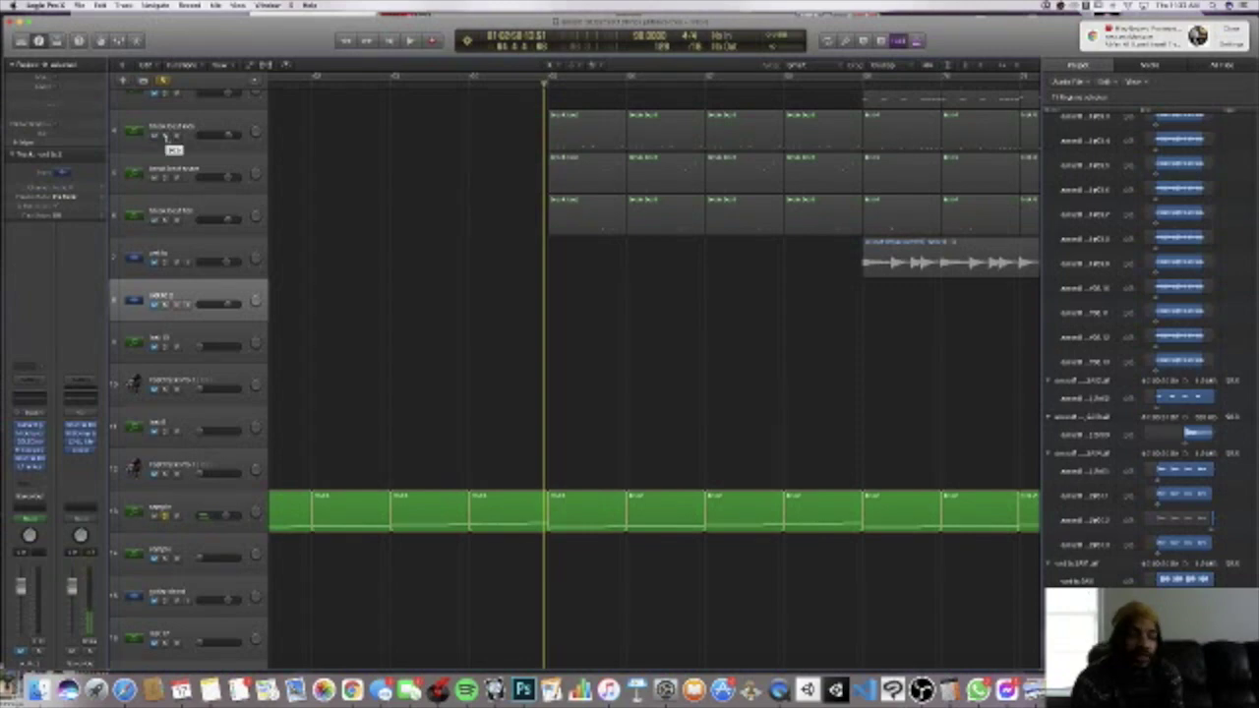
- Add the break beat kick, snare and hat tracks 4 to 6 to the solo and replay from just before bar 65
{"action": "left_click", "coordinate": [165, 137]}
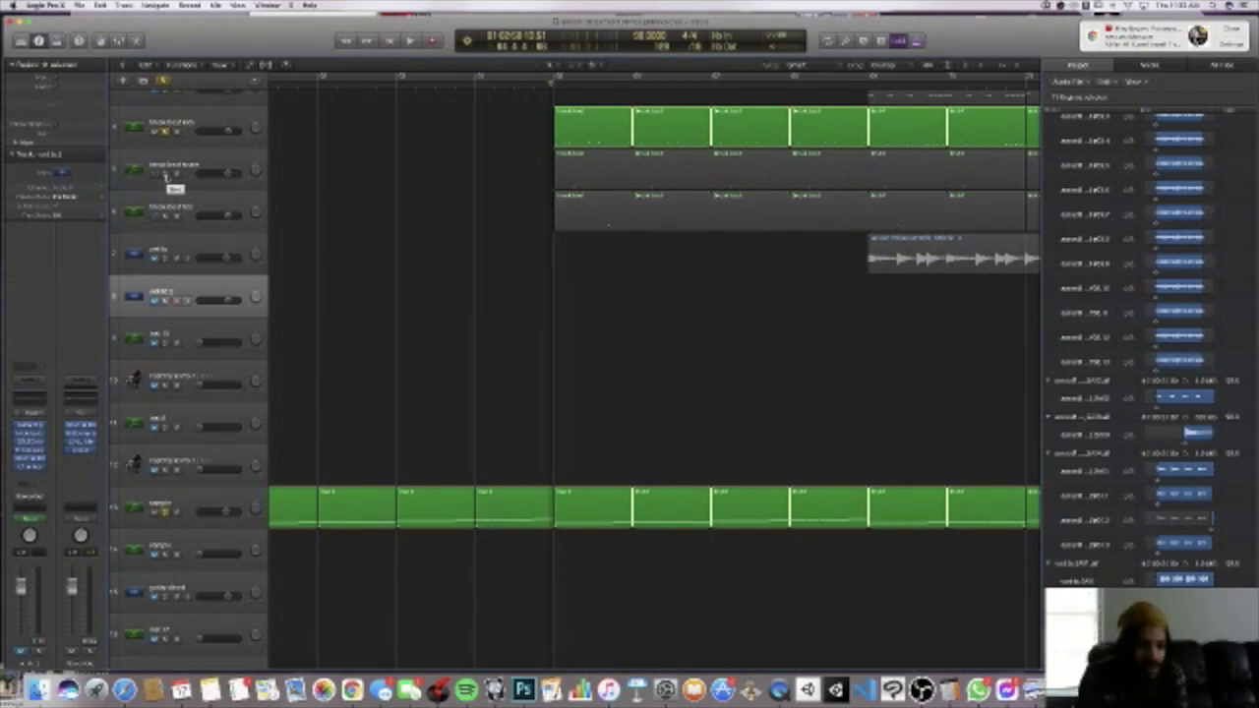
{"action": "left_click", "coordinate": [167, 175]}
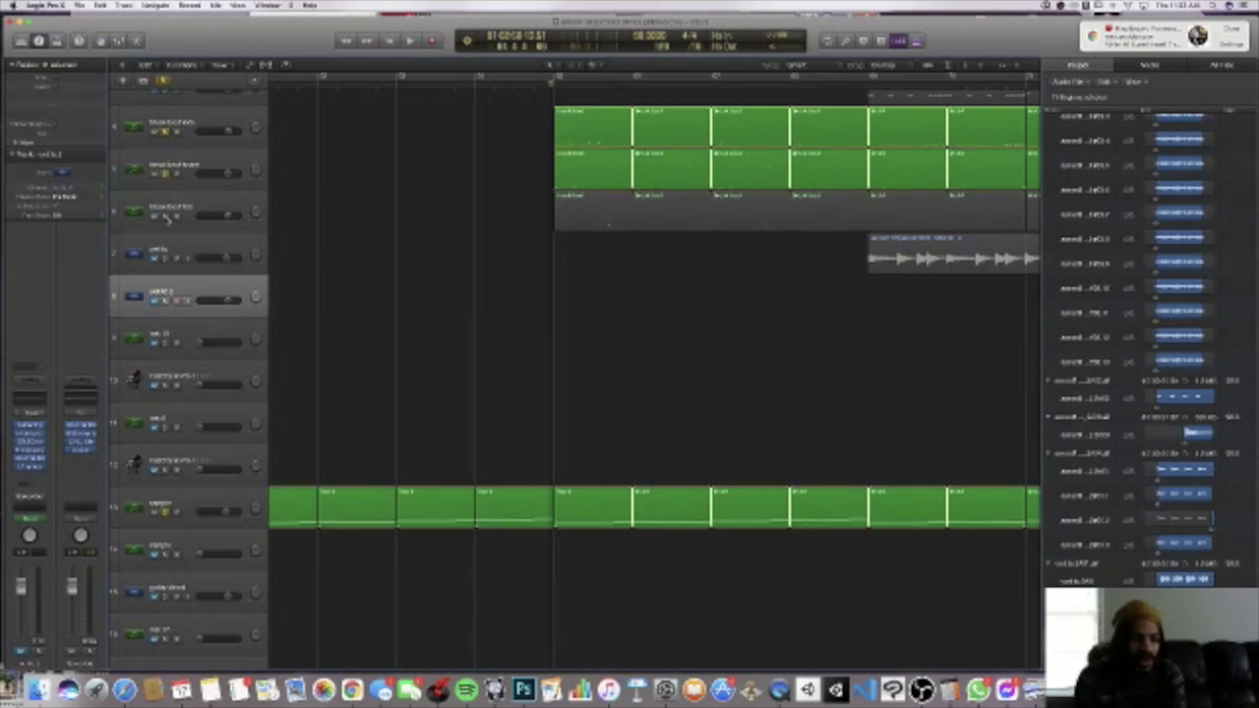
{"action": "left_click", "coordinate": [166, 217]}
{"action": "key", "text": "space"}
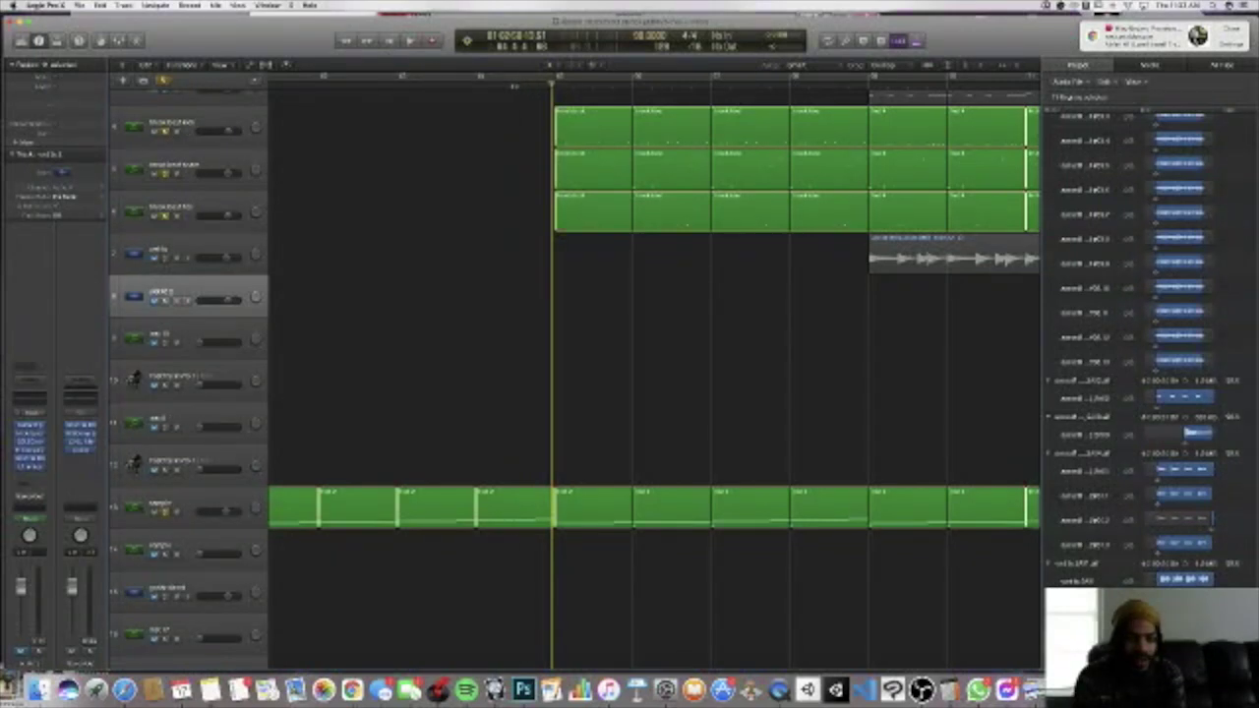
{"action": "key", "text": "space"}
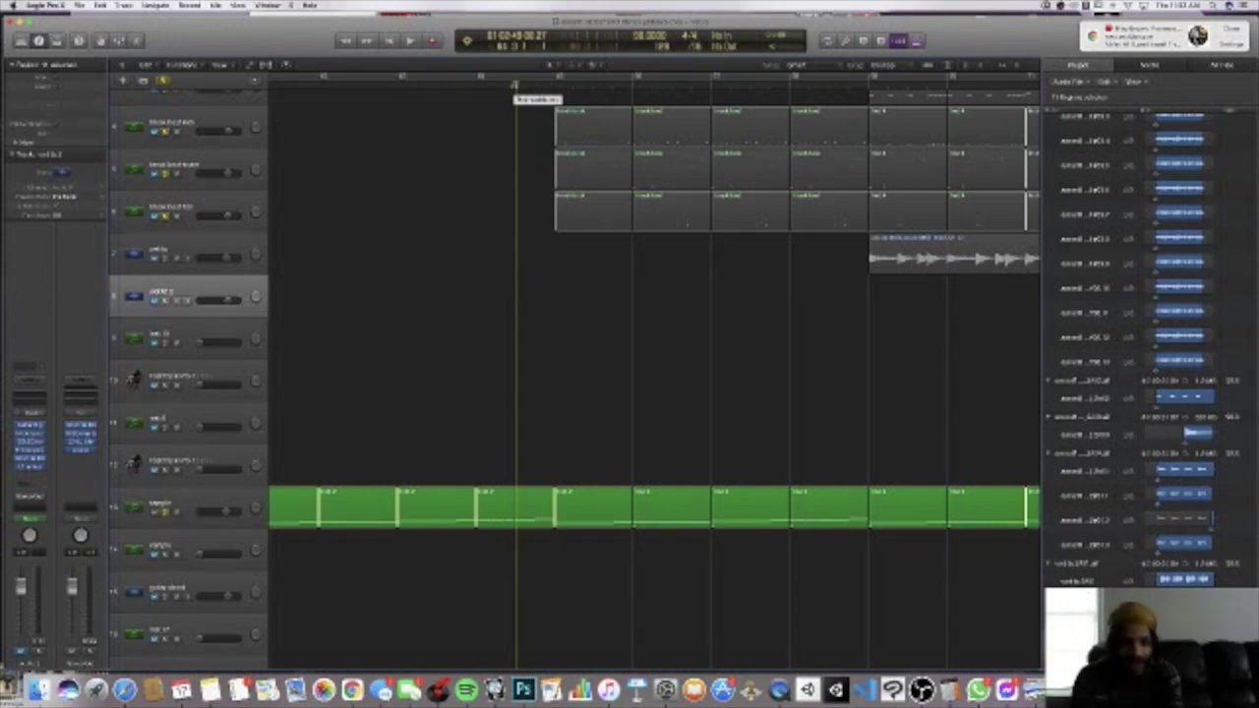
{"action": "key", "text": "space"}
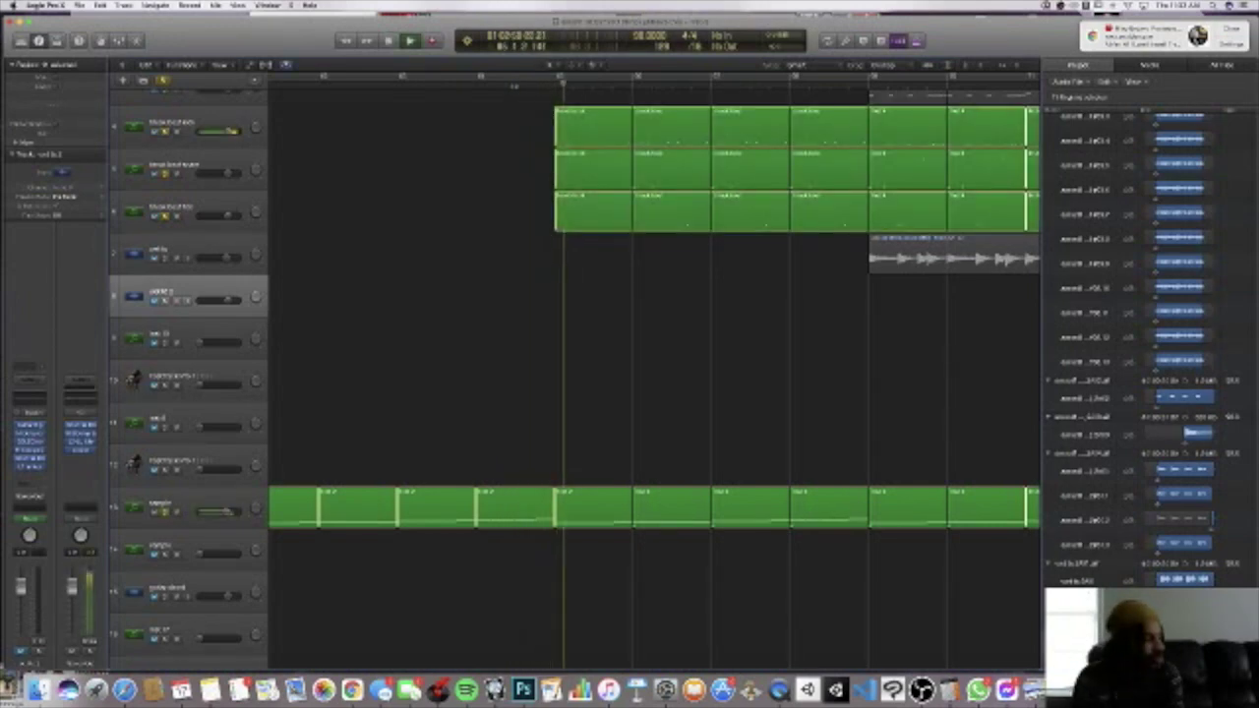
- Remove the sample on track 13 from the solo and replay the break beat drums alone from just before bar 65
{"action": "left_click", "coordinate": [158, 519]}
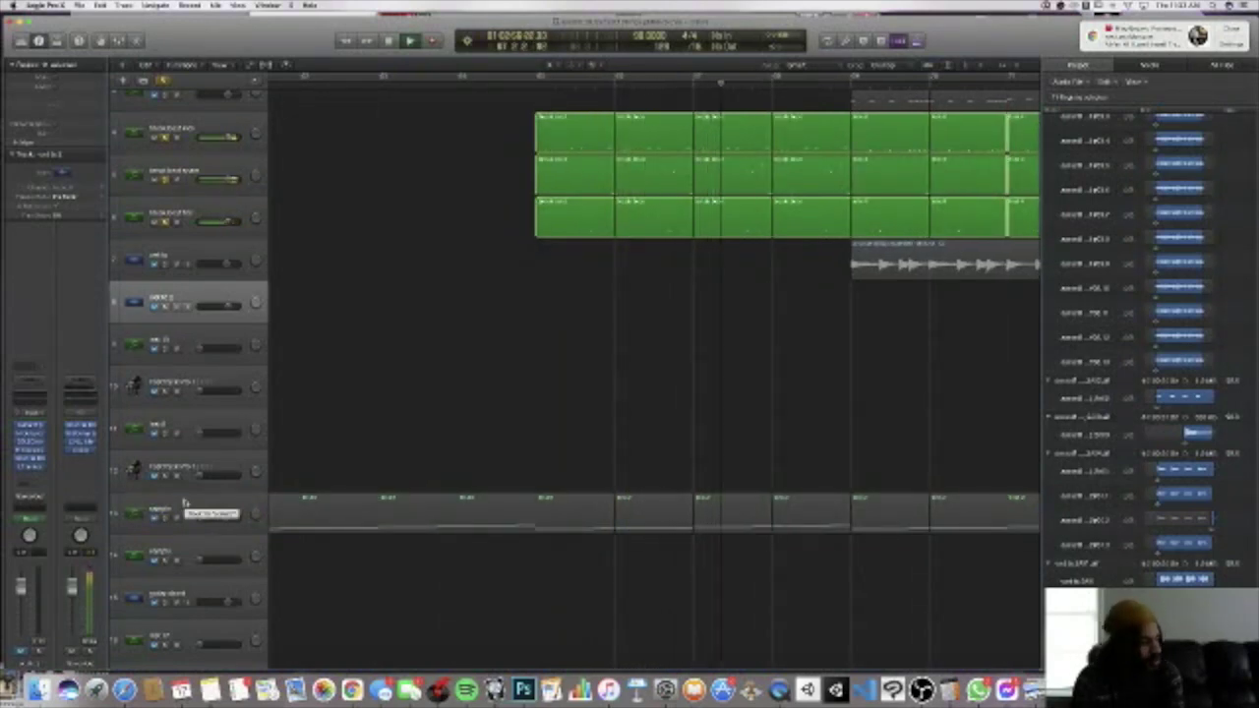
{"action": "key", "text": "space"}
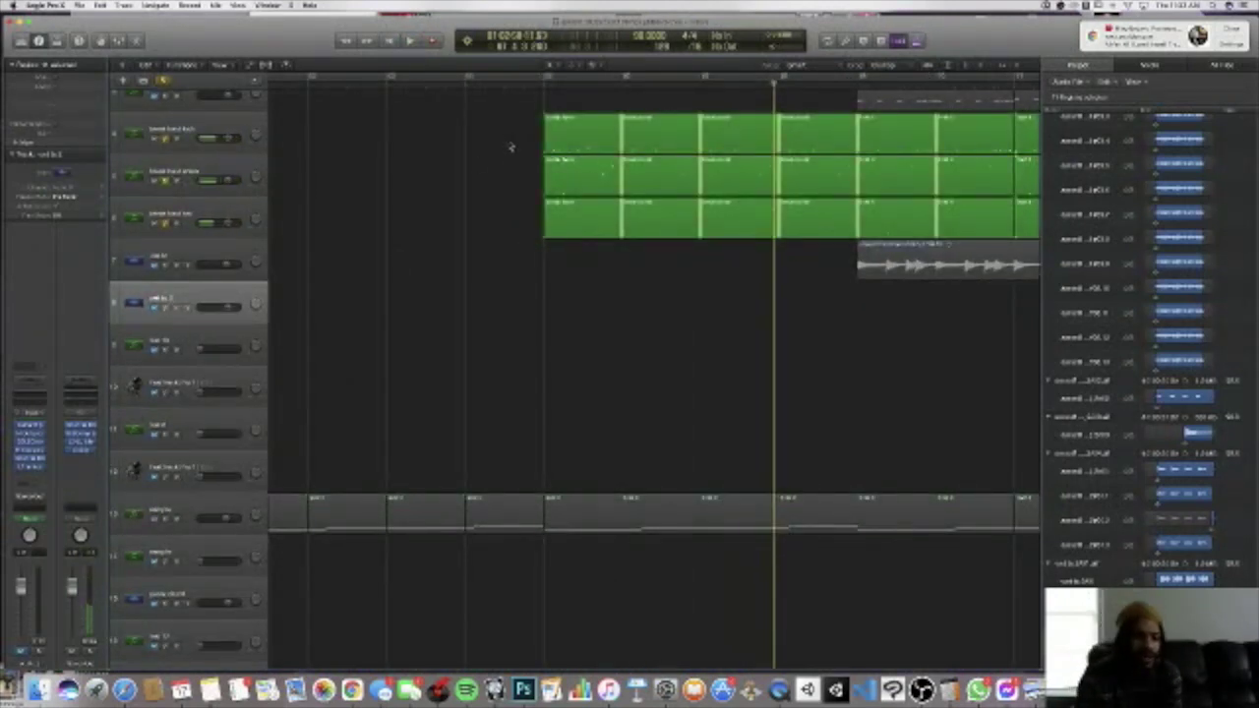
{"action": "left_click", "coordinate": [538, 85]}
{"action": "left_click_drag", "start_coordinate": [537, 86], "coordinate": [513, 86]}
{"action": "key", "text": "ctrl+m"}
{"action": "key", "text": "space"}
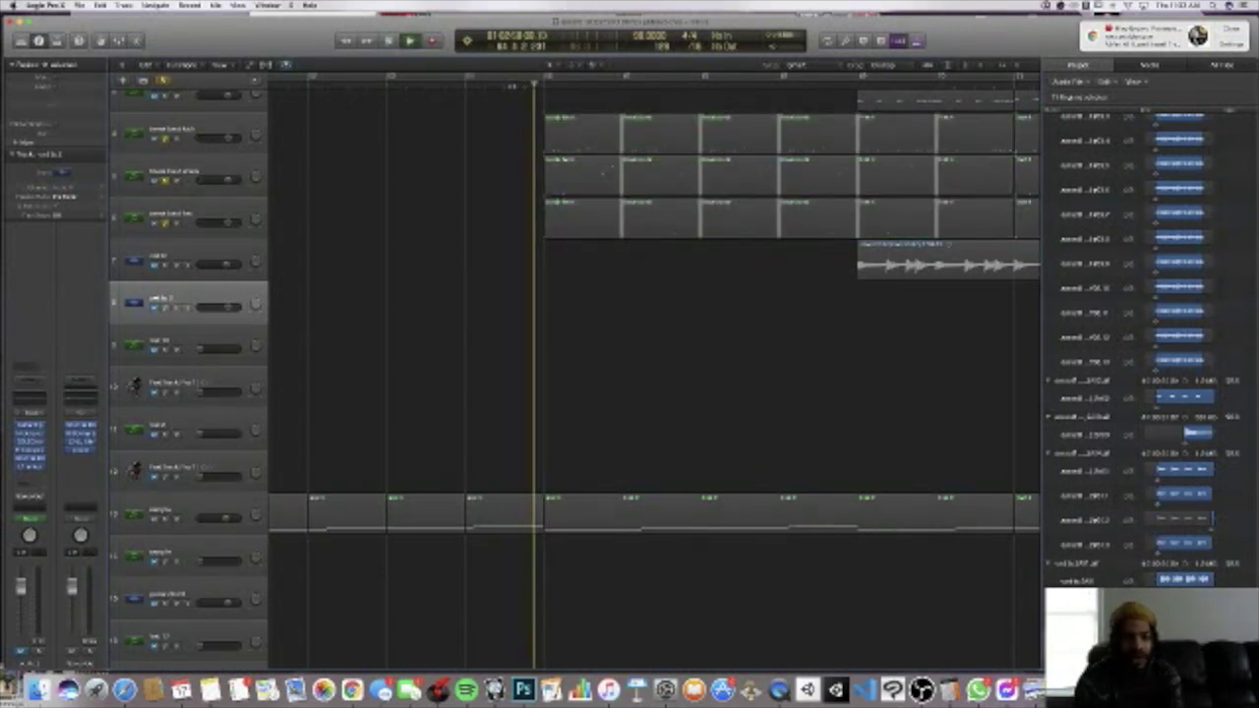
{"action": "key", "text": "ctrl+m"}
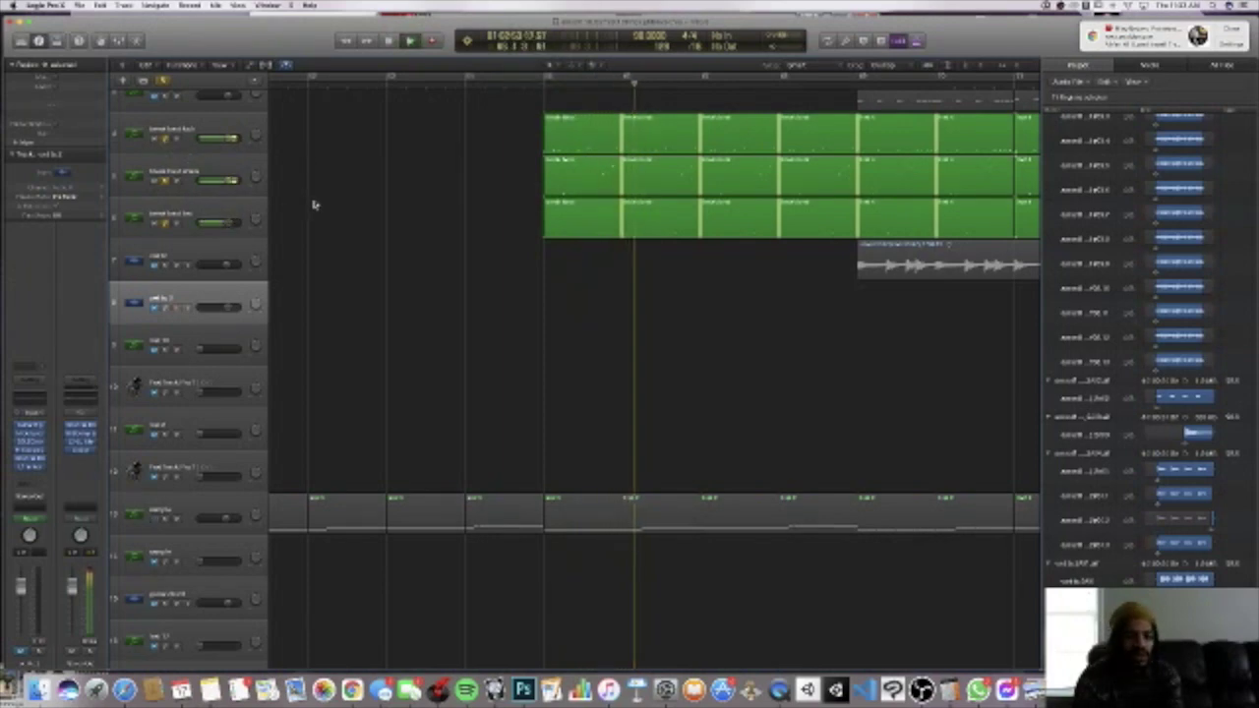
- Add the sample on track 13 and track 3 to the solo while playing from just before bar 69
{"action": "left_click", "coordinate": [163, 520]}
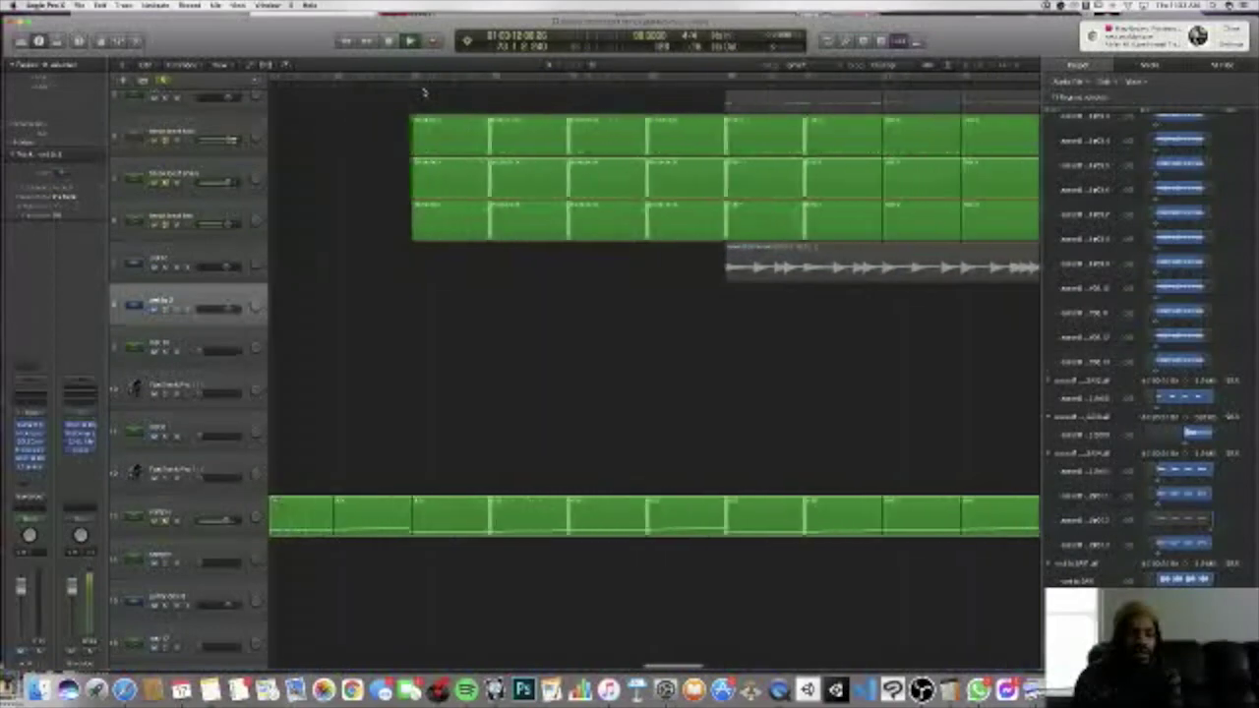
{"action": "scroll", "coordinate": [424, 92], "scroll_direction": "left", "scroll_amount": 2}
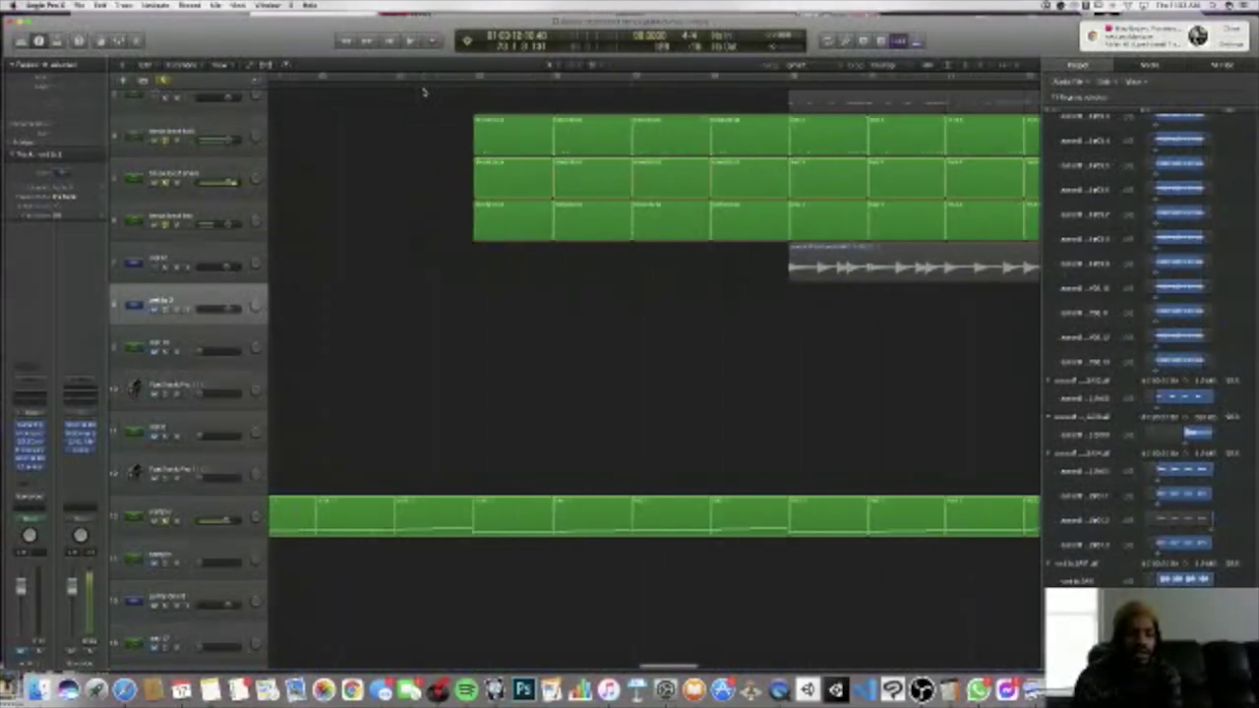
{"action": "scroll", "coordinate": [424, 92], "scroll_direction": "up", "scroll_amount": 3}
{"action": "scroll", "coordinate": [424, 93], "scroll_direction": "right", "scroll_amount": 6}
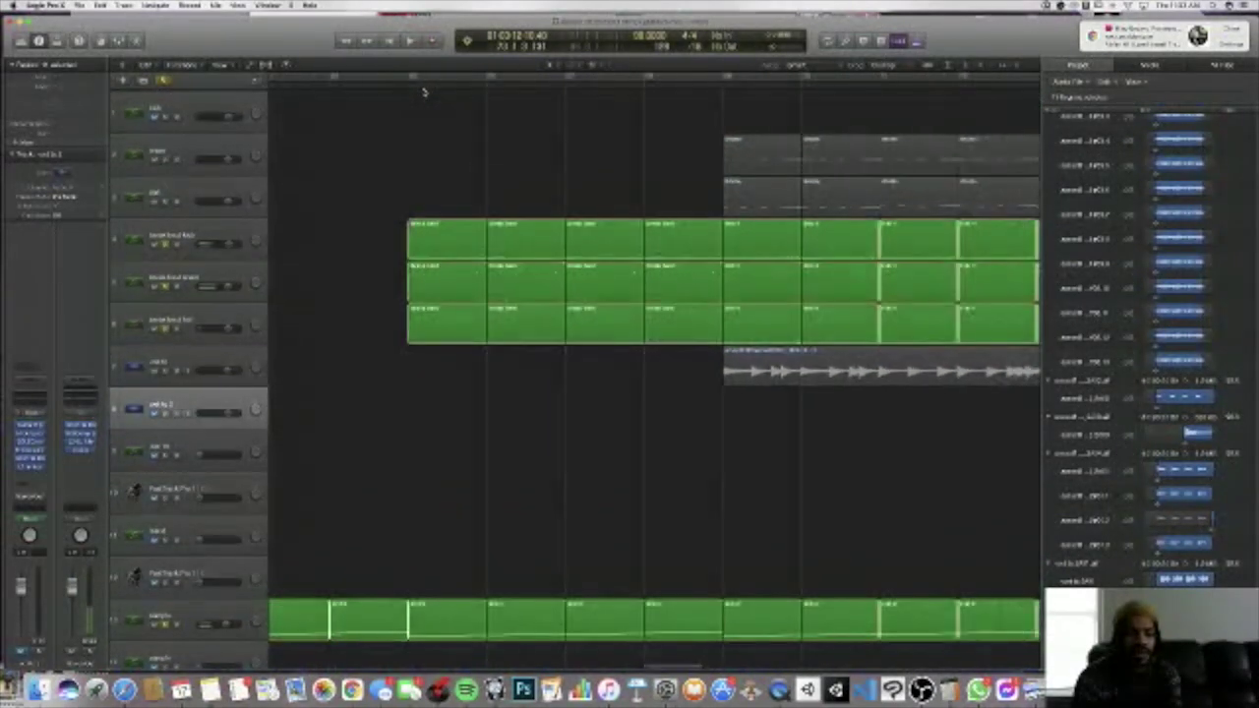
{"action": "left_click", "coordinate": [552, 84]}
{"action": "key", "text": "space"}
{"action": "left_click", "coordinate": [166, 199]}
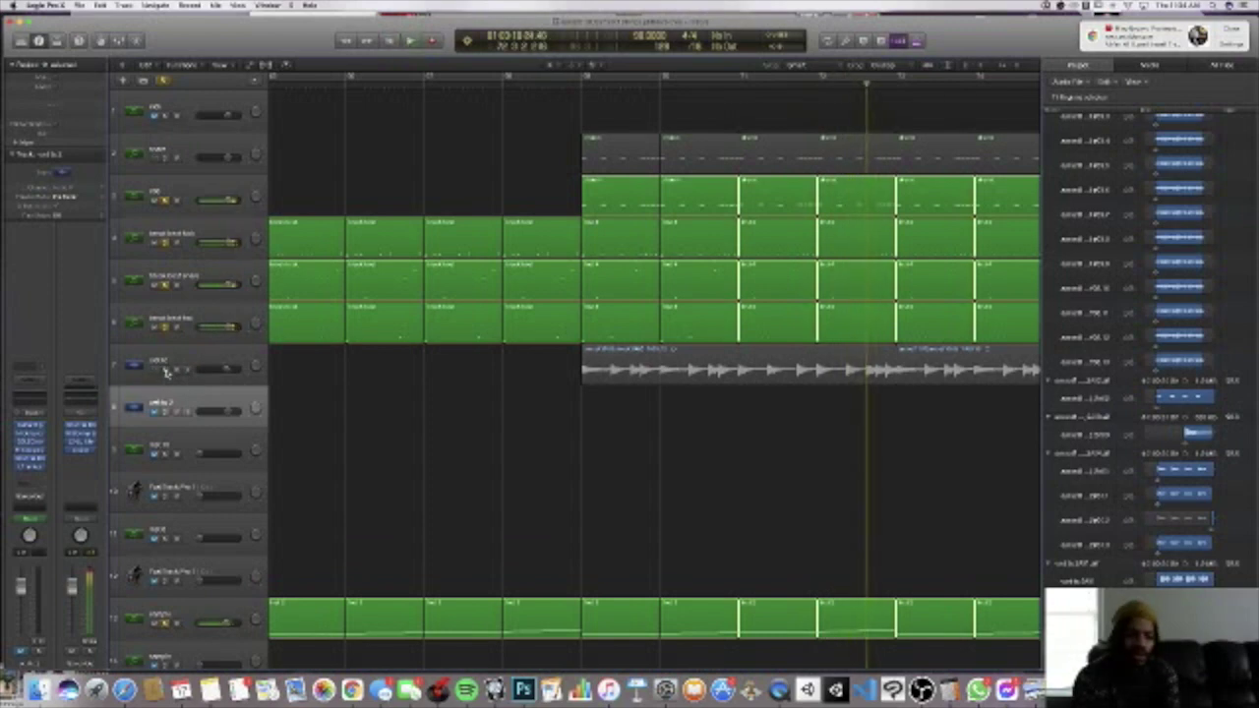
- Add the audio track 7 to the solo and replay the section from just before bar 69
{"action": "key", "text": "space"}
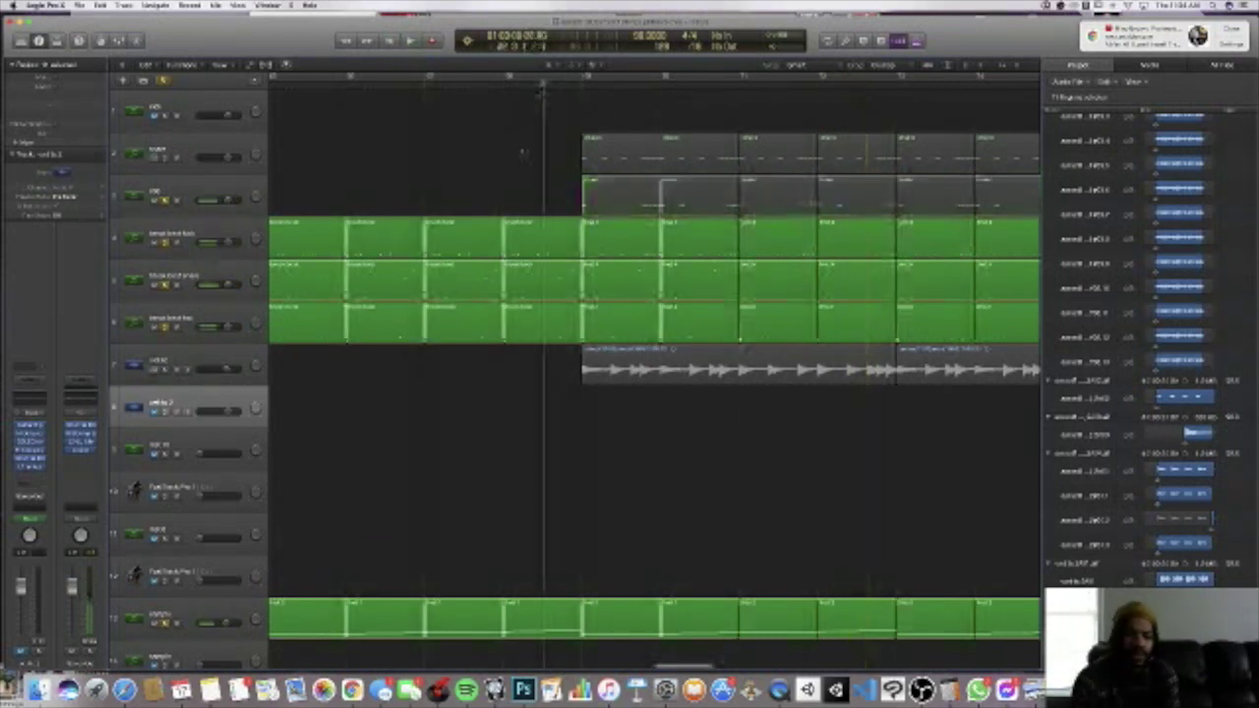
{"action": "scroll", "coordinate": [167, 370], "scroll_direction": "down", "scroll_amount": 1}
{"action": "left_click", "coordinate": [165, 366]}
{"action": "key", "text": "space"}
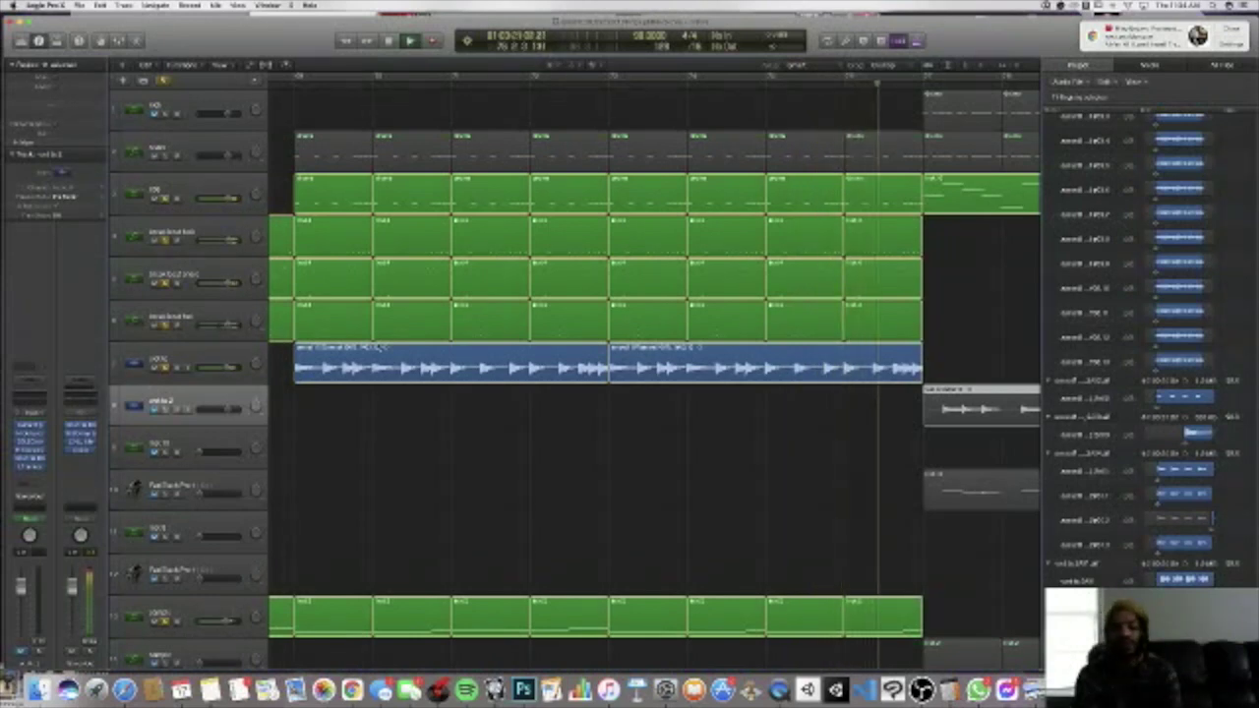
- Clear the solos on all tracks and play the full mix from the early part of the arrangement
{"action": "key", "text": "s"}
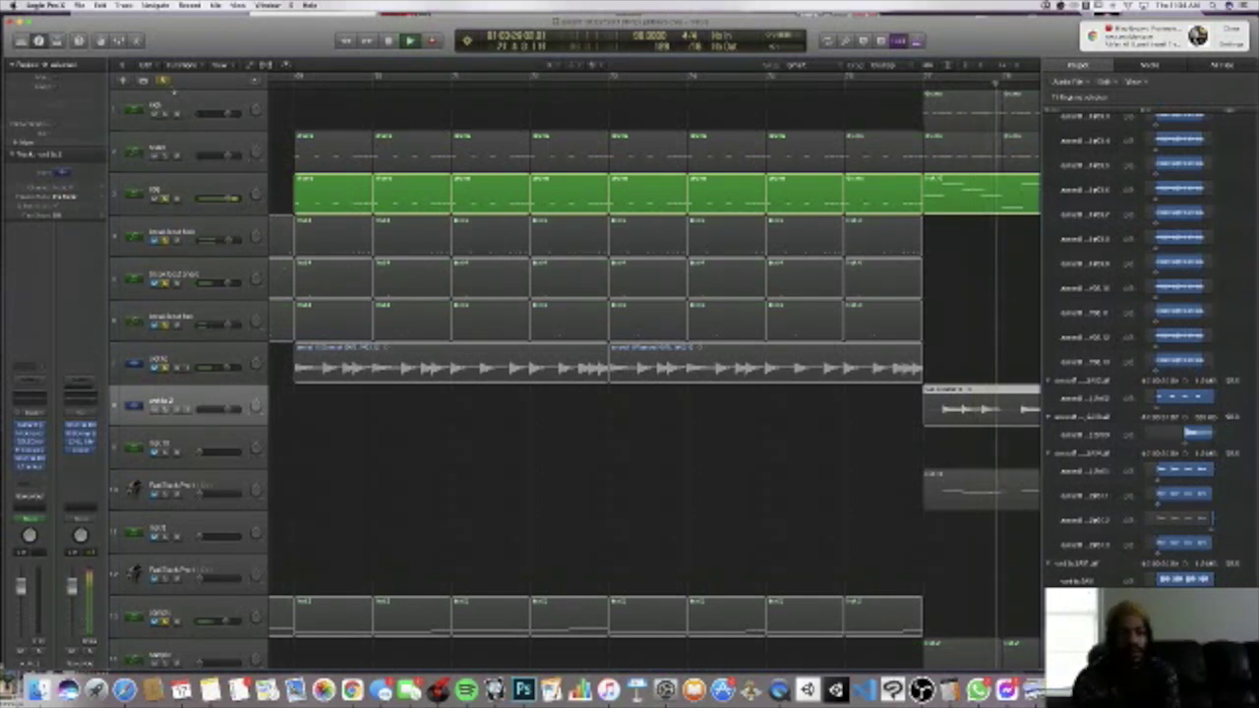
{"action": "left_click", "coordinate": [298, 122]}
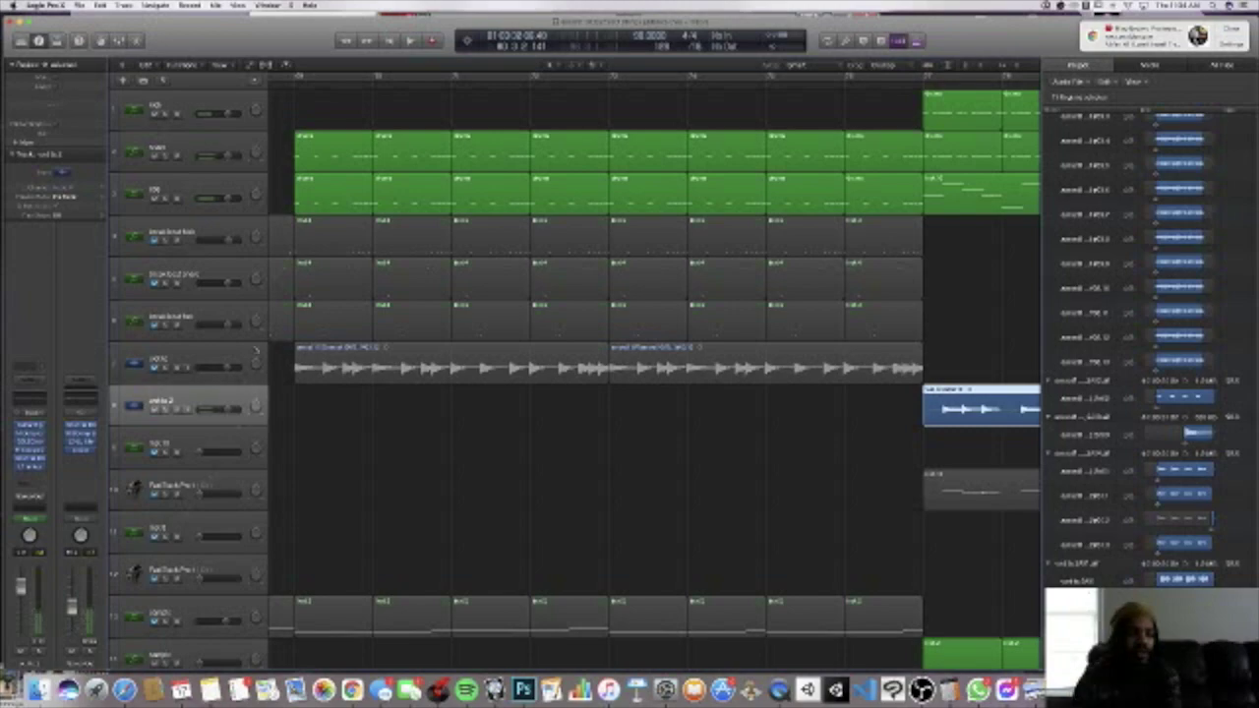
{"action": "left_click", "coordinate": [325, 79]}
{"action": "scroll", "coordinate": [324, 103], "scroll_direction": "right", "scroll_amount": 6}
{"action": "key", "text": "space"}
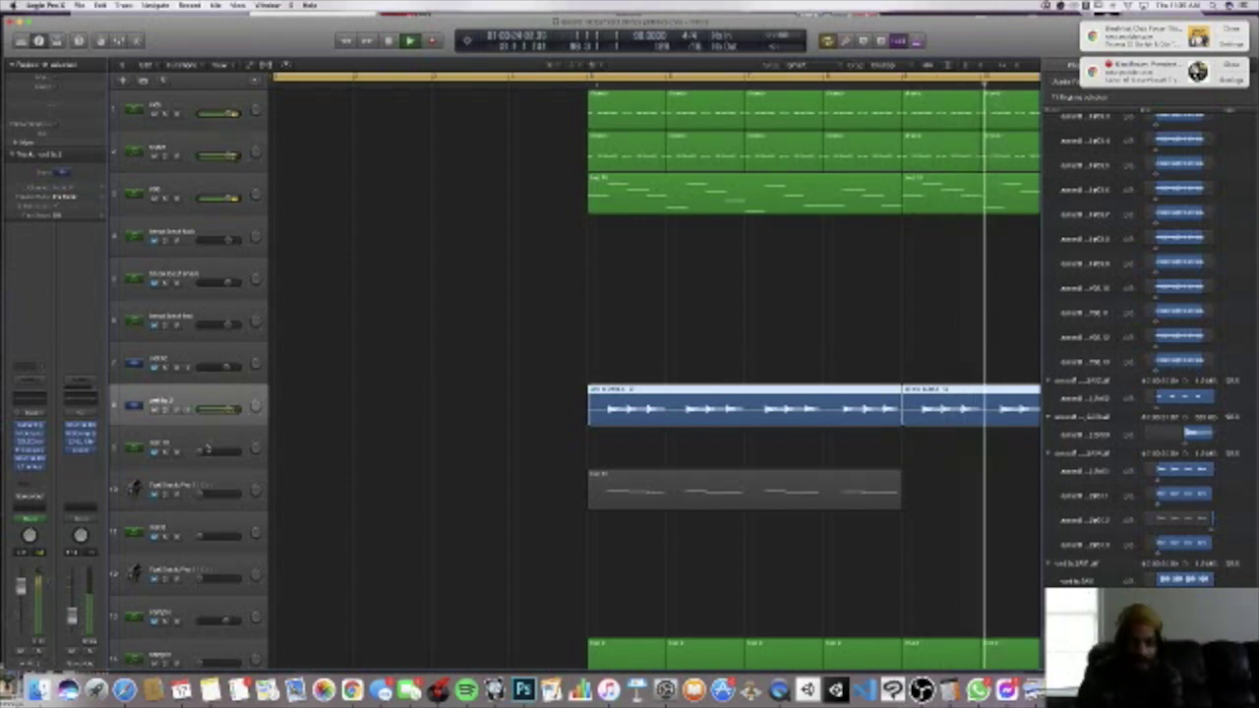
- Look over the drum, guitar, sample and vocal regions across the arrangement while the full mix plays
{"action": "scroll", "coordinate": [508, 349], "scroll_direction": "up", "scroll_amount": 1}
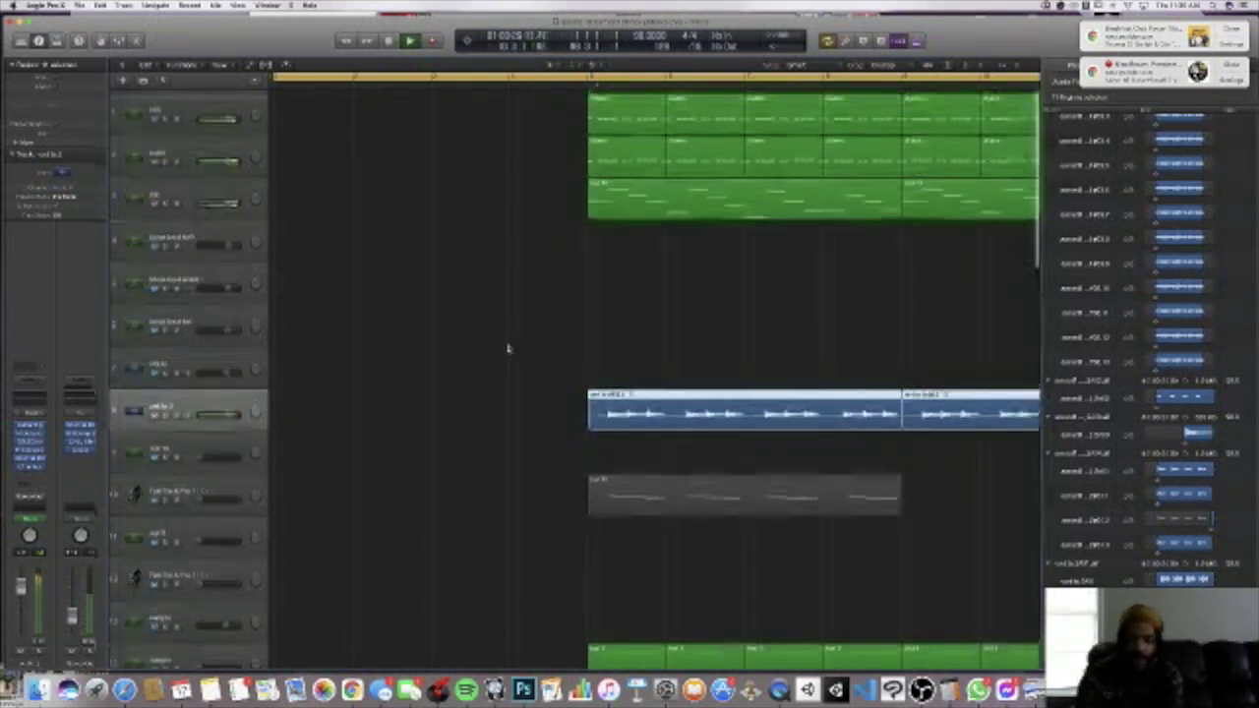
{"action": "scroll", "coordinate": [507, 348], "scroll_direction": "right", "scroll_amount": 10}
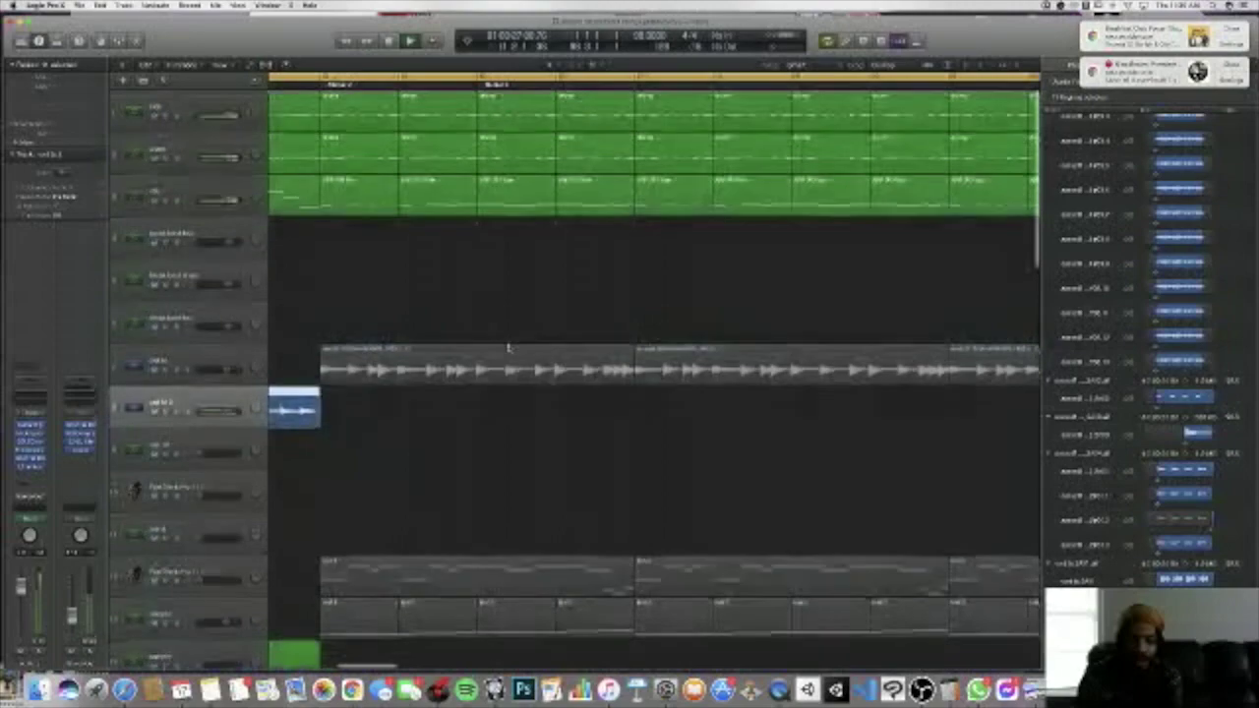
{"action": "scroll", "coordinate": [507, 348], "scroll_direction": "left", "scroll_amount": 5}
{"action": "scroll", "coordinate": [508, 348], "scroll_direction": "down", "scroll_amount": 2}
{"action": "scroll", "coordinate": [508, 349], "scroll_direction": "left", "scroll_amount": 5}
{"action": "scroll", "coordinate": [508, 348], "scroll_direction": "down", "scroll_amount": 1}
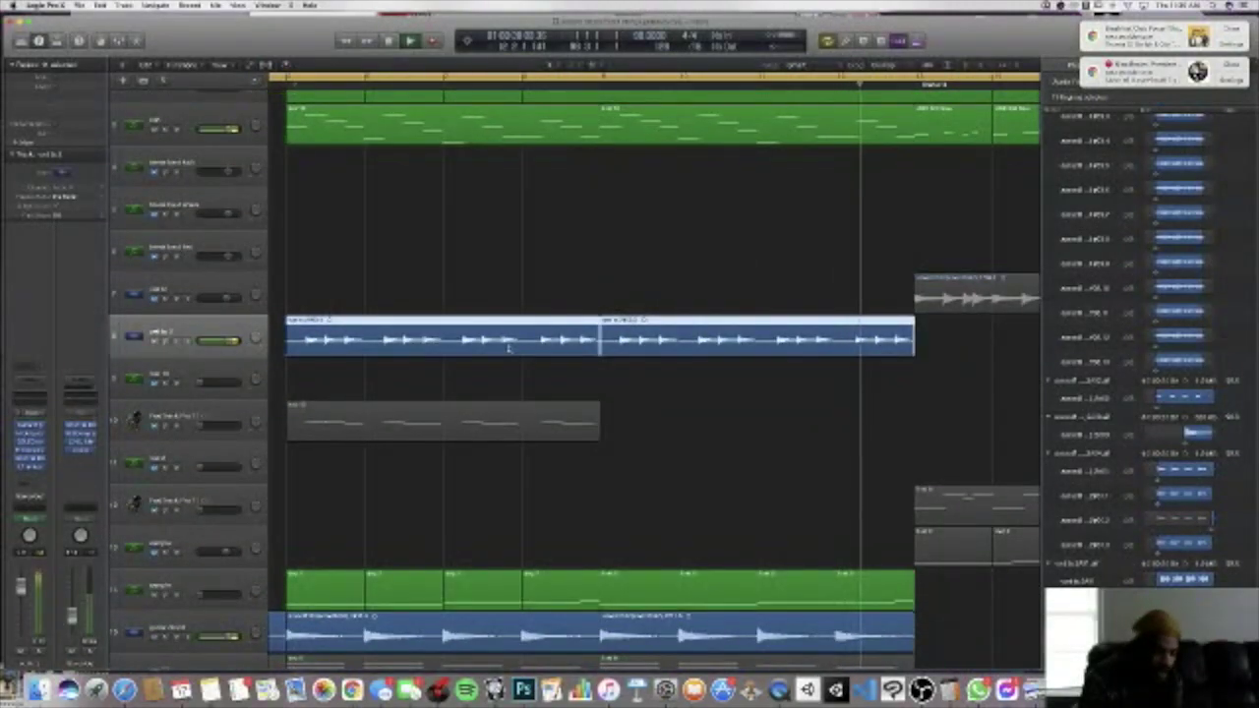
{"action": "scroll", "coordinate": [507, 348], "scroll_direction": "down", "scroll_amount": 5}
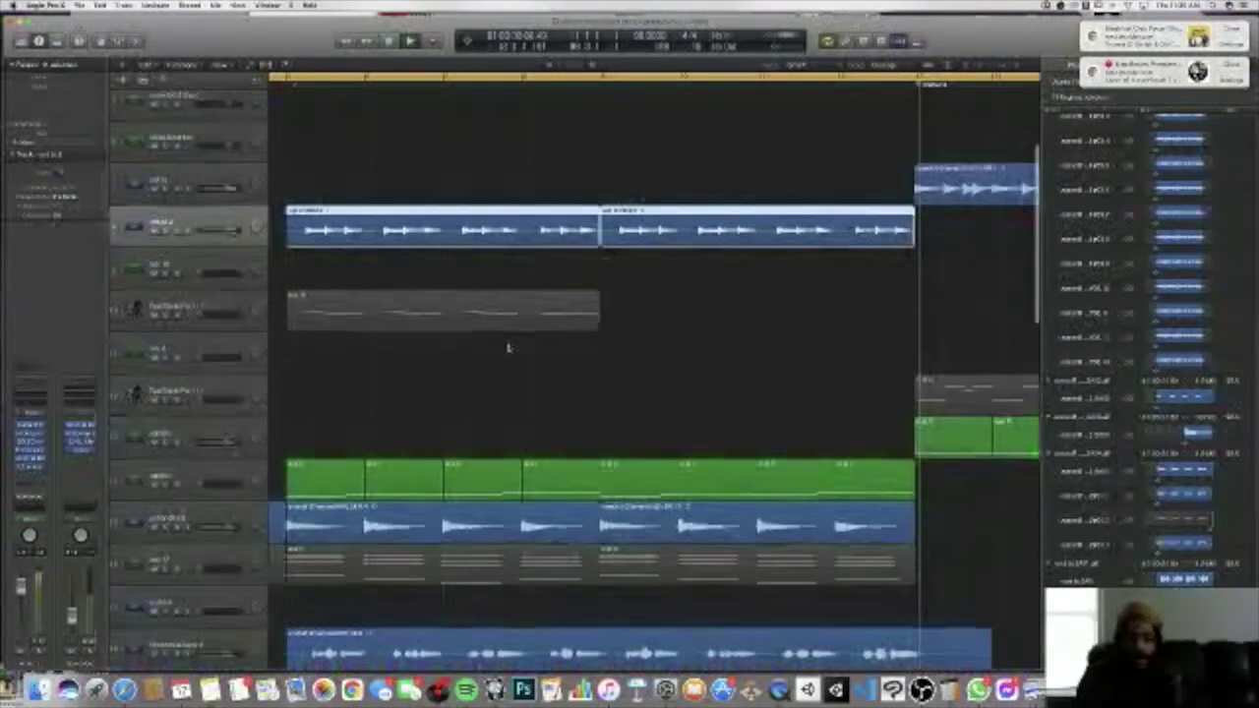
{"action": "scroll", "coordinate": [507, 348], "scroll_direction": "down", "scroll_amount": 10}
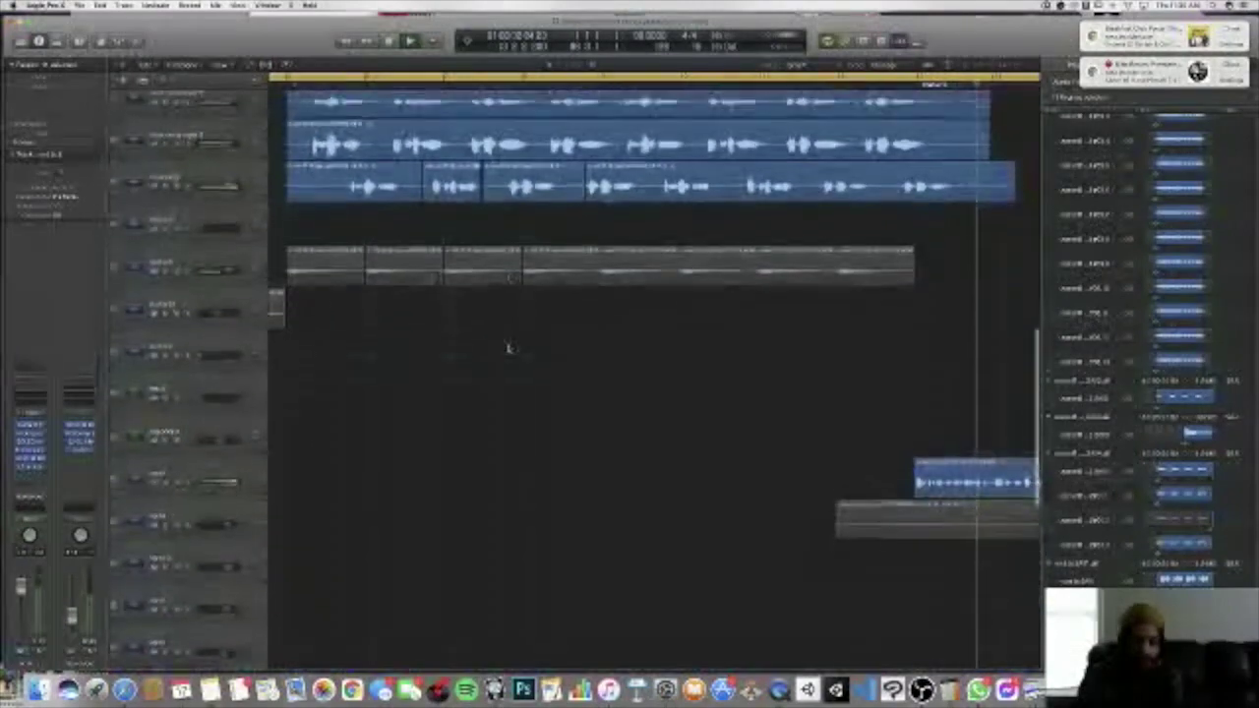
{"action": "scroll", "coordinate": [507, 348], "scroll_direction": "down", "scroll_amount": 10}
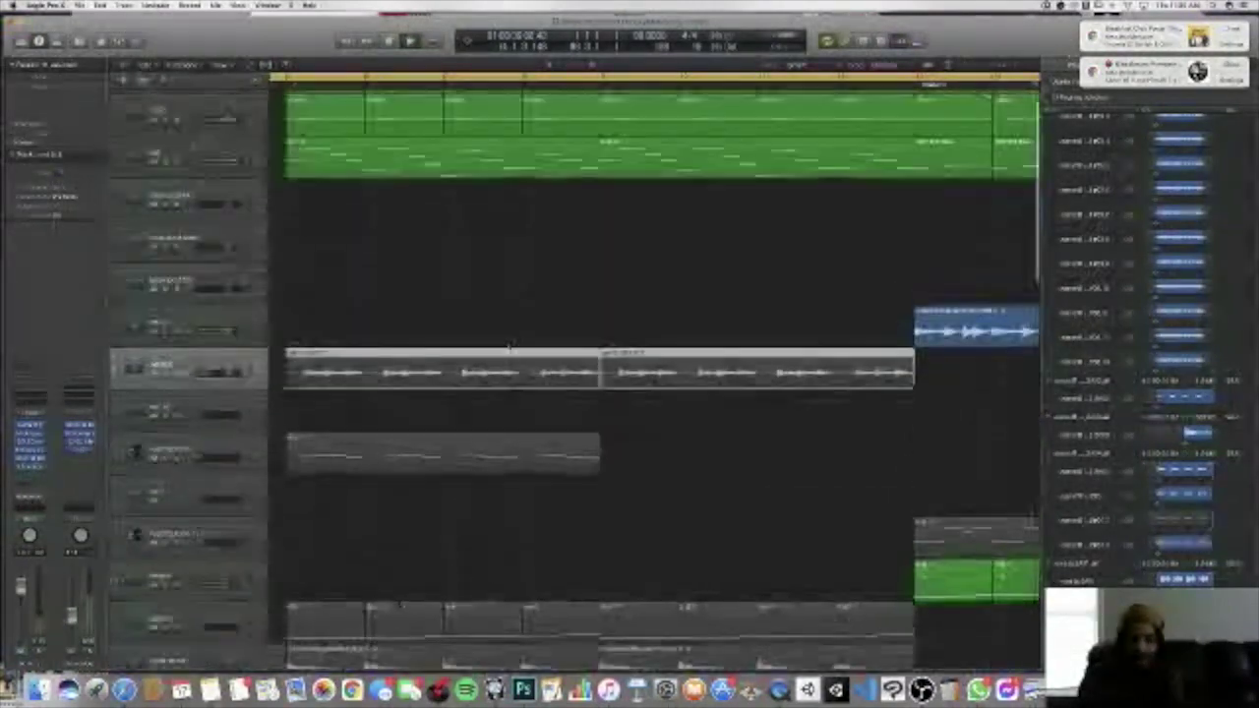
{"action": "scroll", "coordinate": [508, 348], "scroll_direction": "left", "scroll_amount": 5}
- Switch to Chrome to check the live stream on Twitch, and return to the Logic Pro project
{"action": "key", "text": "space"}
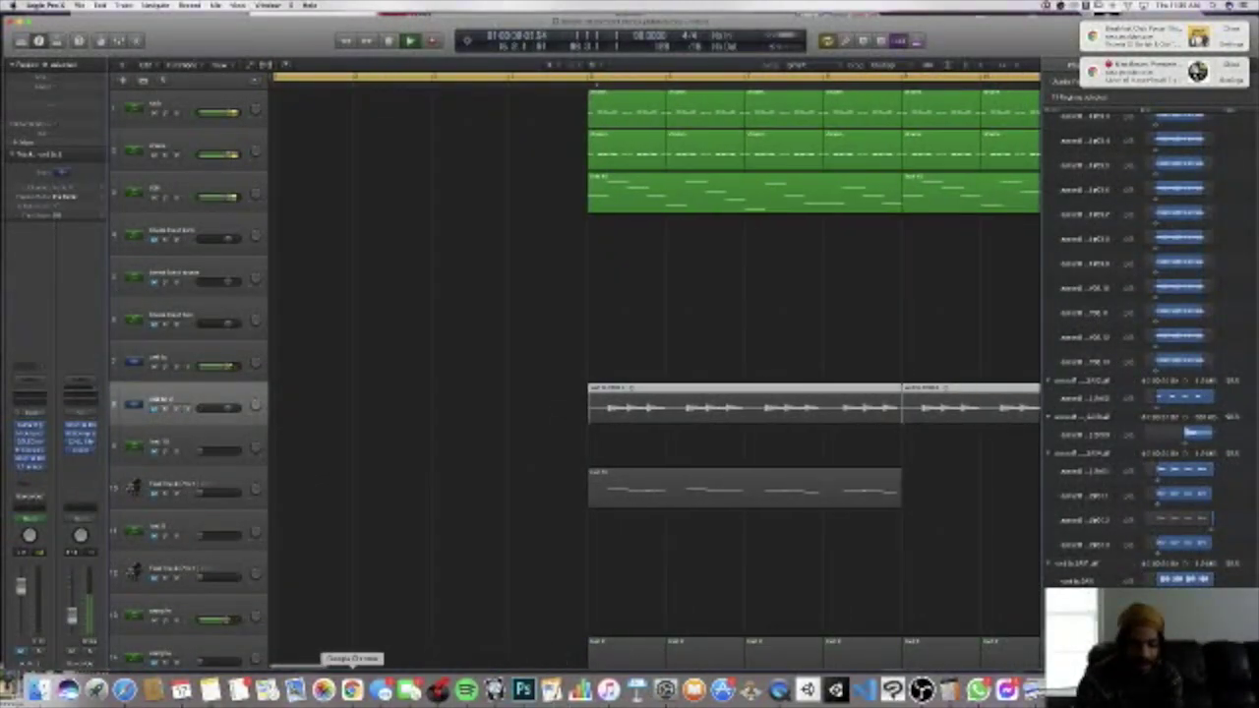
{"action": "left_click", "coordinate": [352, 689]}
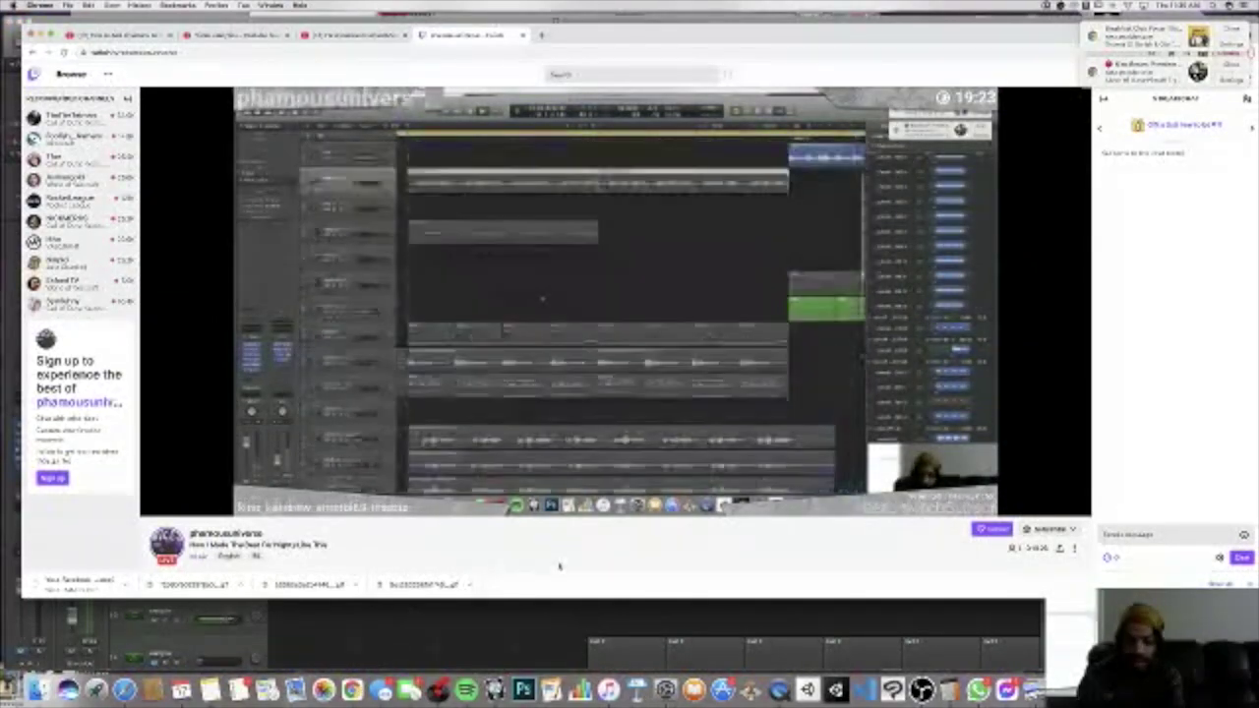
{"action": "left_click", "coordinate": [513, 614]}
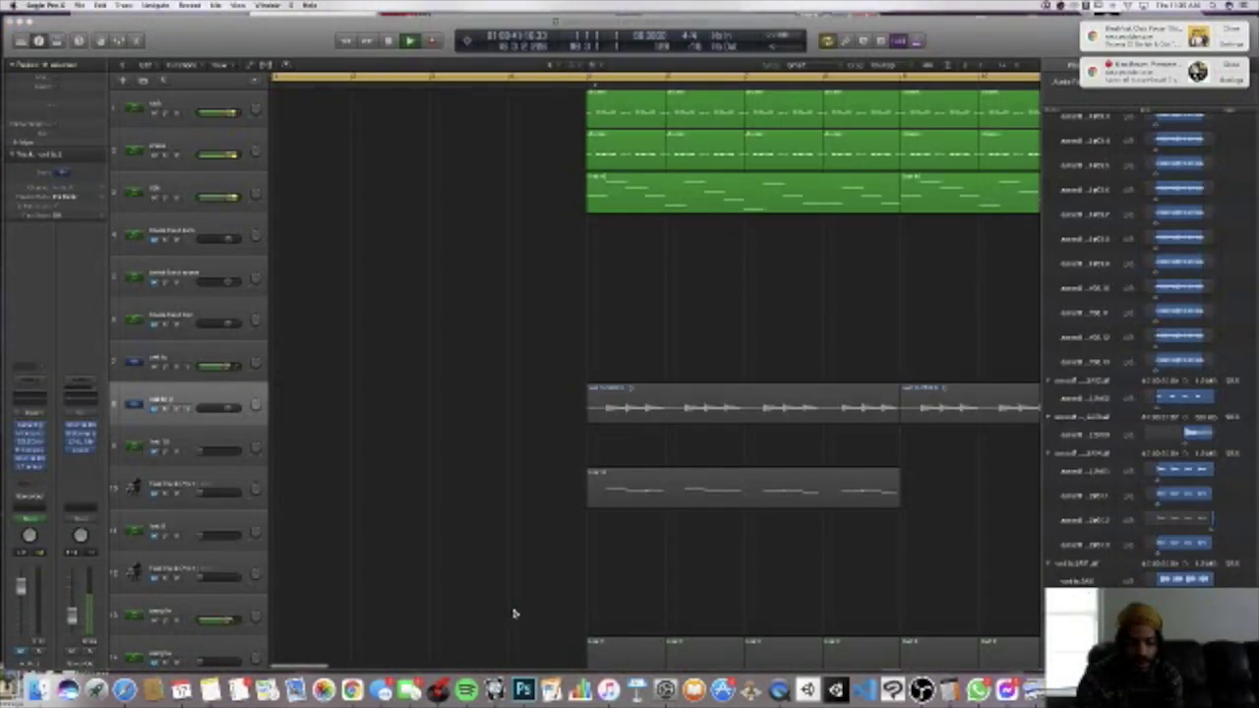
- Stop playback of the project and switch to OBS
{"action": "key", "text": "space"}
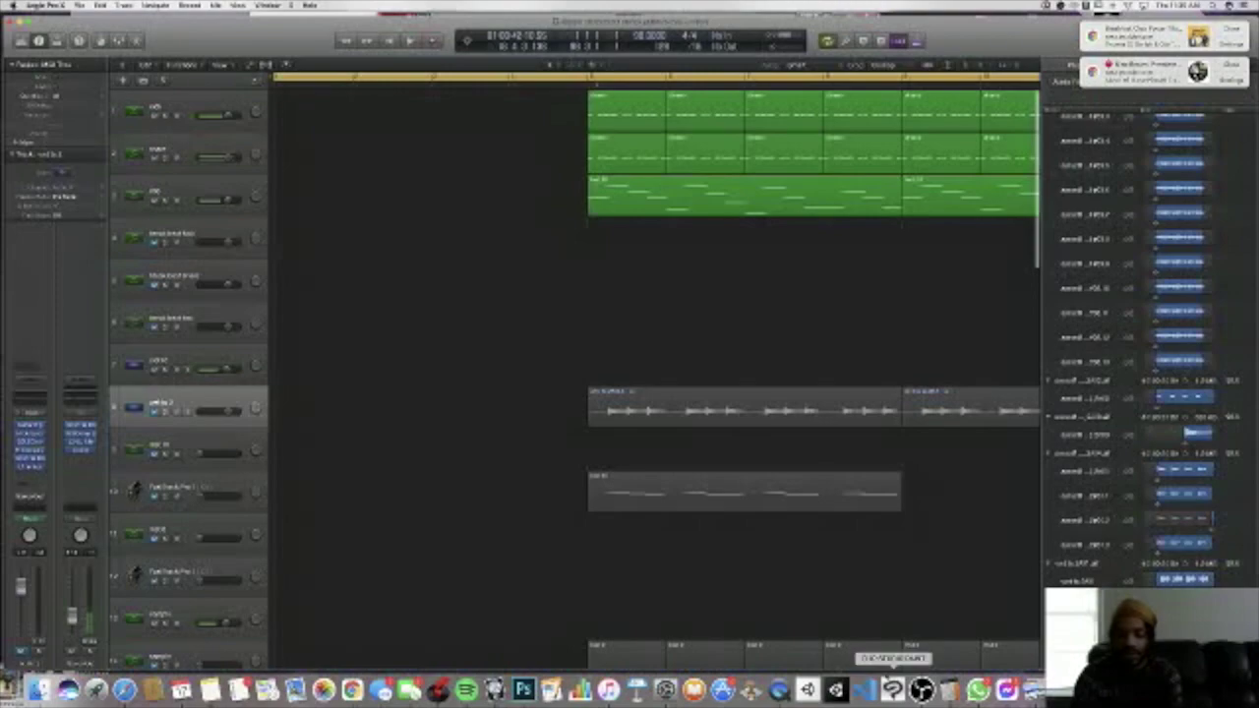
{"action": "left_click", "coordinate": [921, 689]}
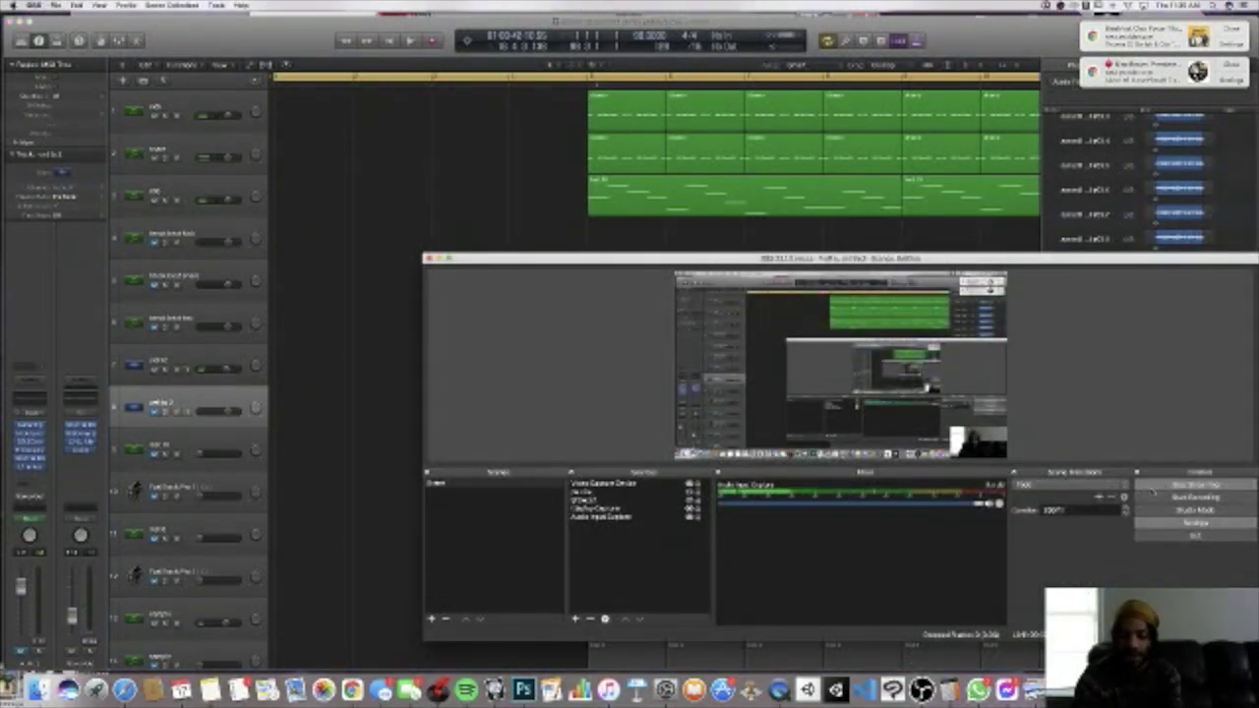